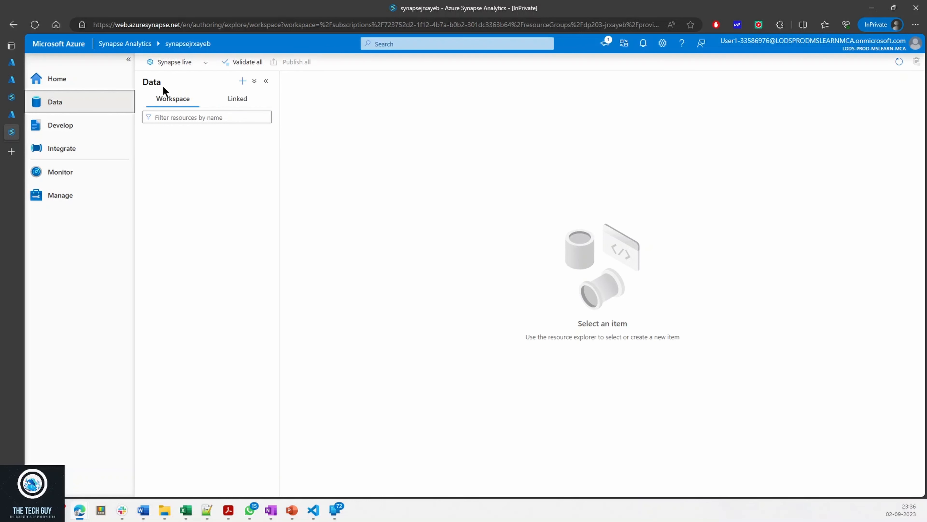
- Open the primary files container of the workspace's linked Azure Data Lake Storage Gen2 account
click(235, 98)
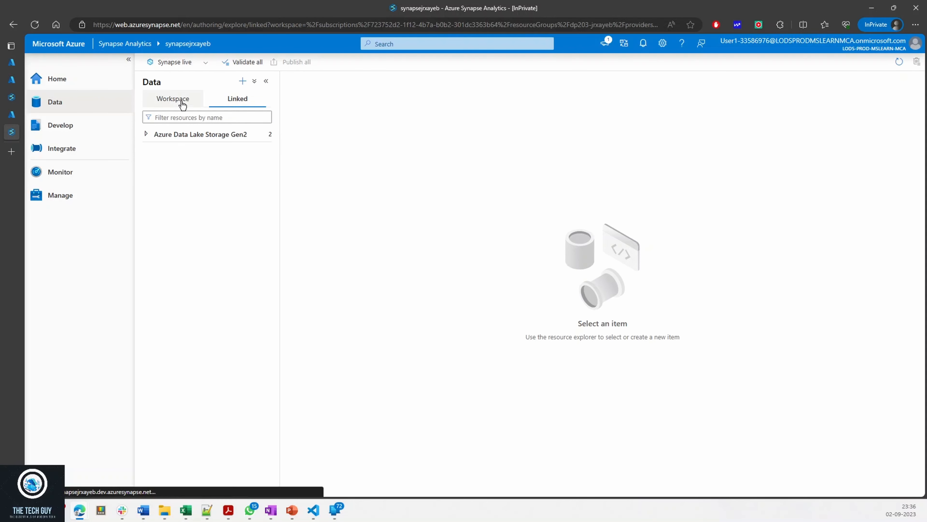
click(176, 97)
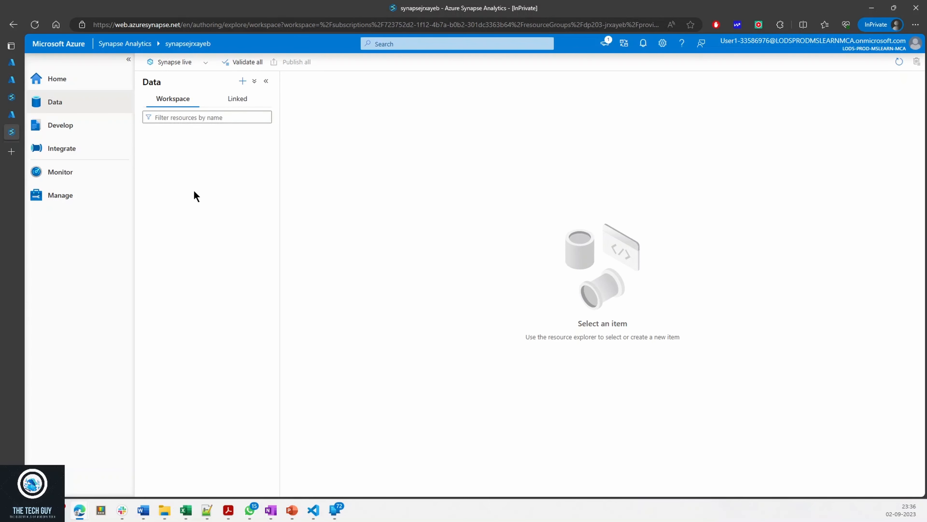
click(239, 102)
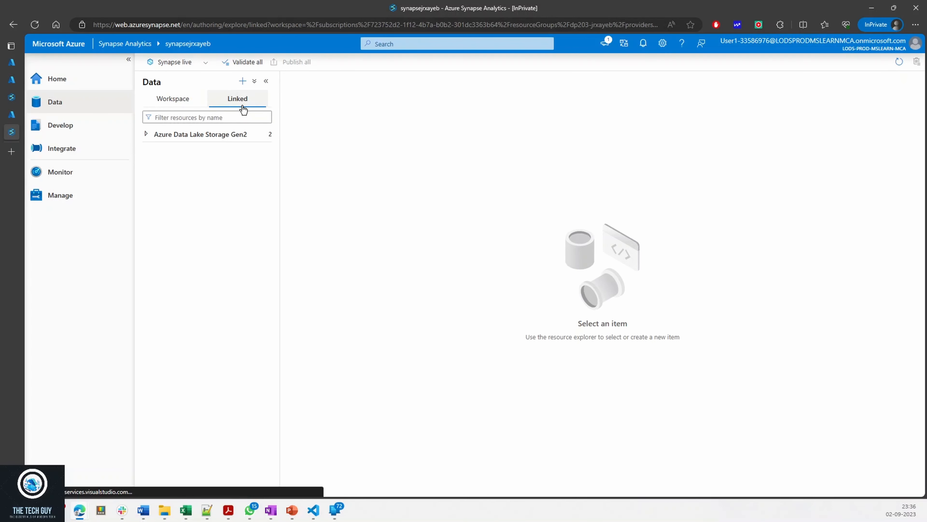
click(146, 134)
click(150, 150)
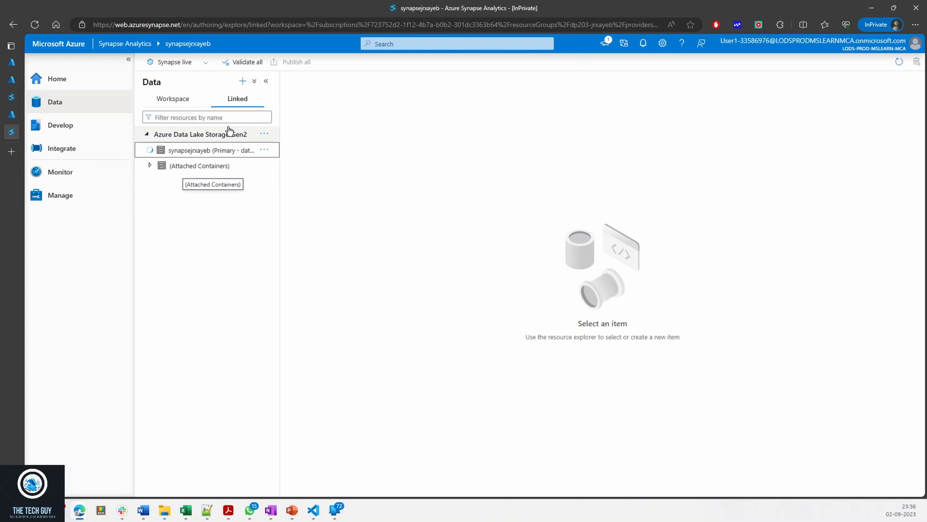
click(243, 81)
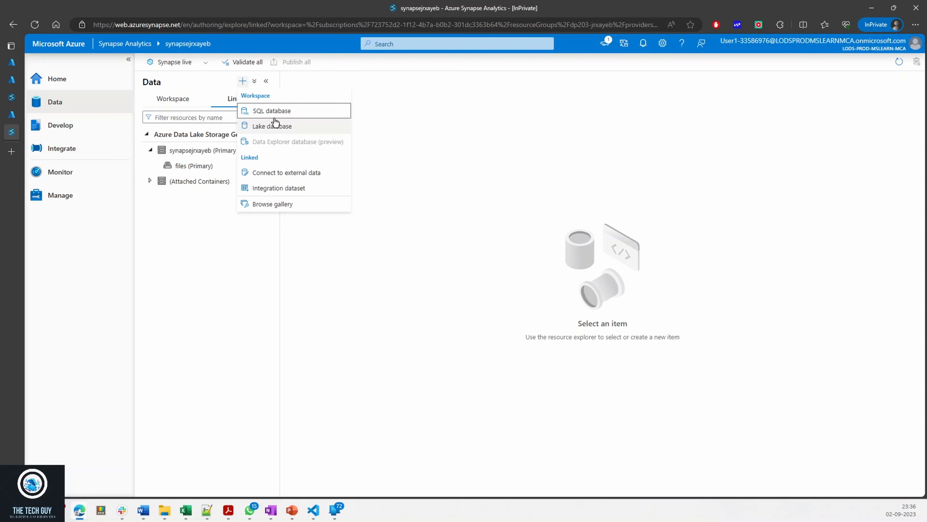
click(192, 216)
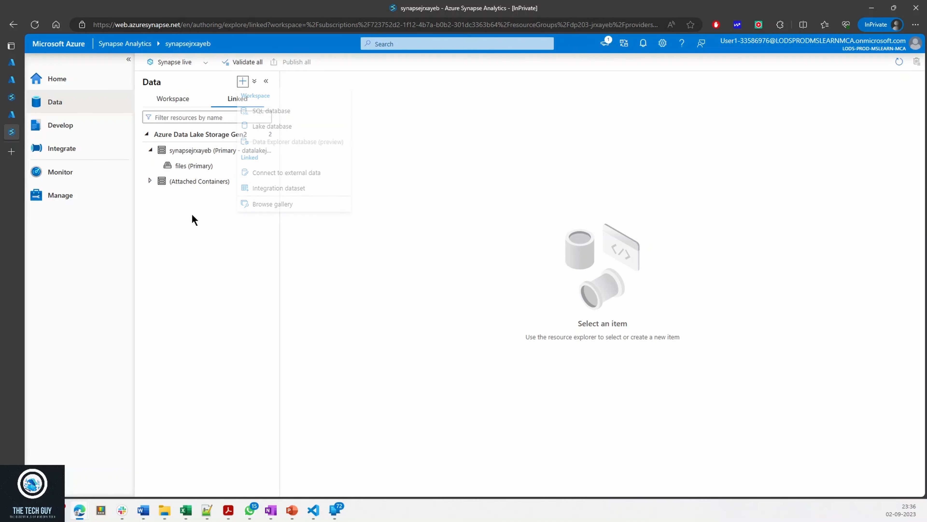
click(186, 168)
- Create a new lake database in the workspace and accept the Synapse Database Template terms of use
click(242, 81)
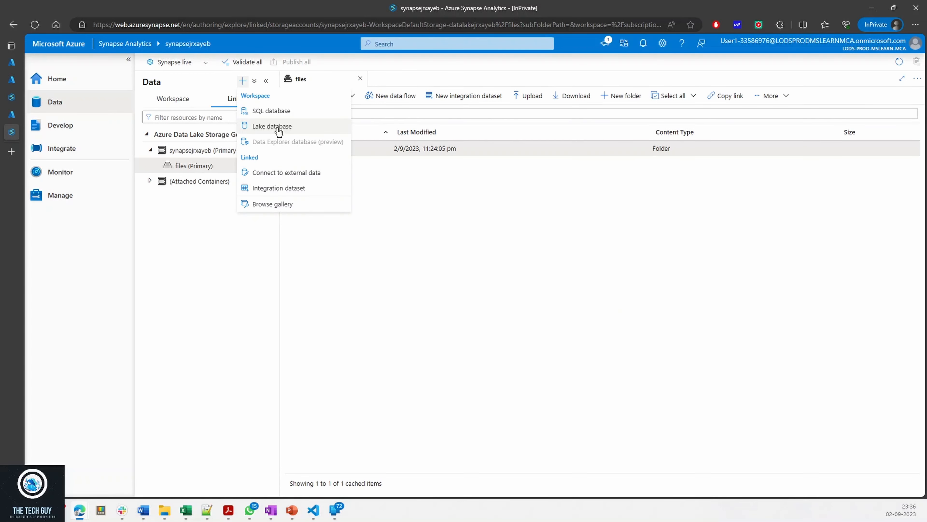
click(272, 126)
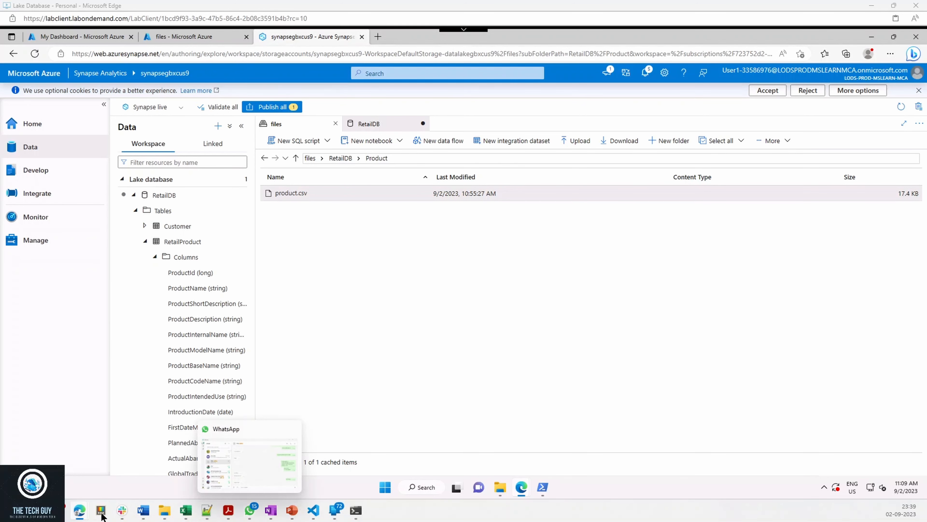
mouse_move(79, 510)
click(581, 468)
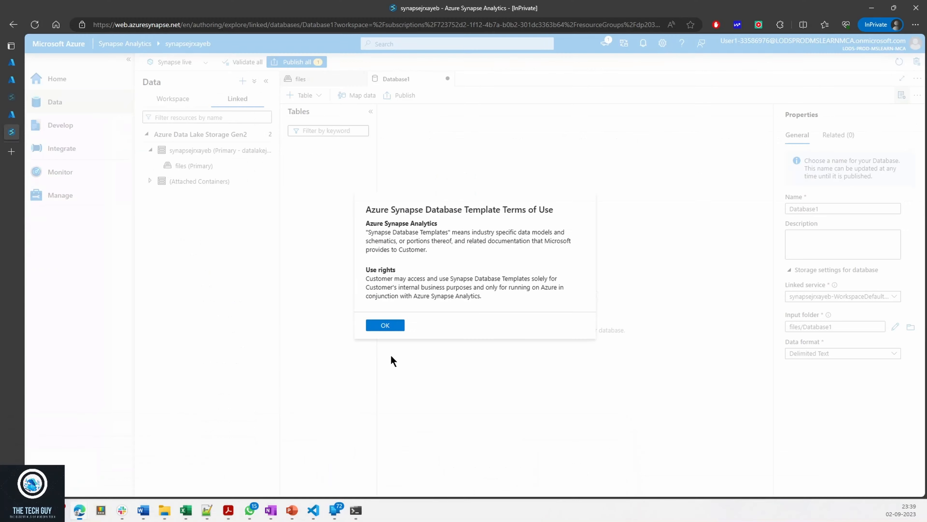
click(383, 325)
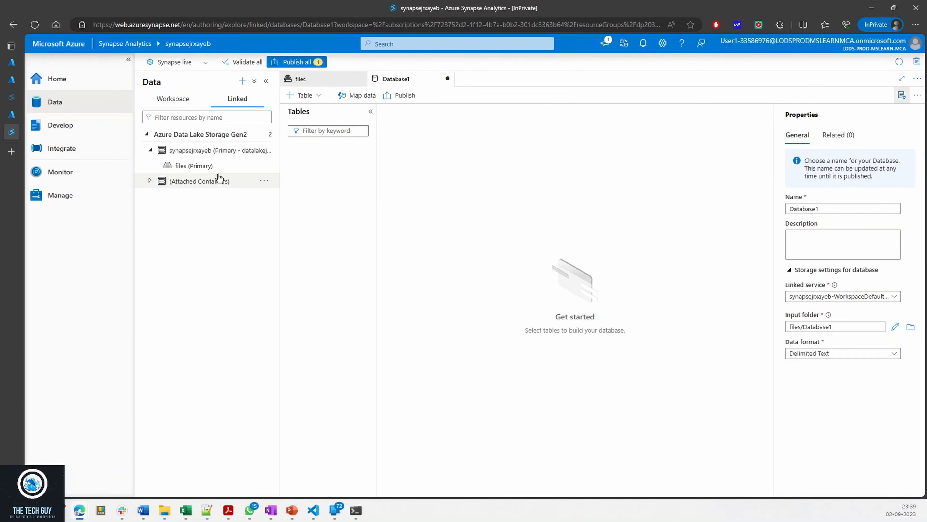
click(194, 166)
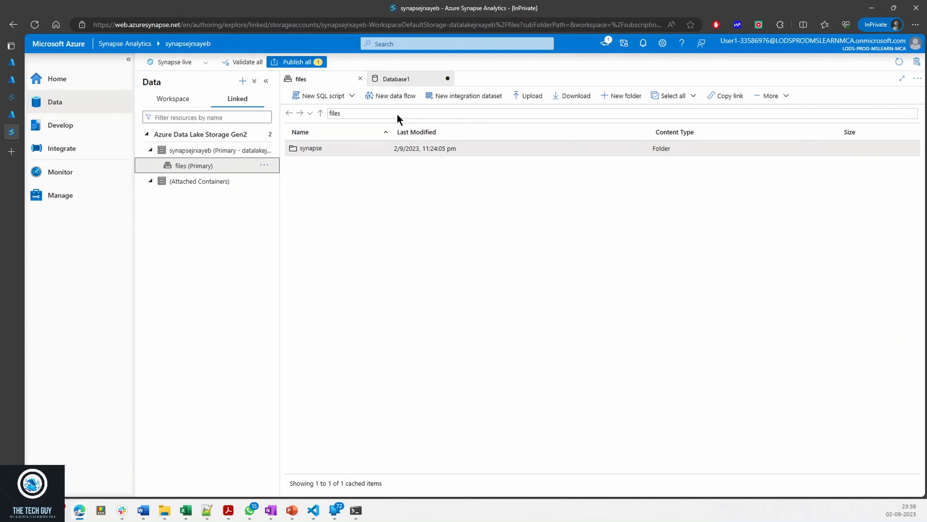
click(387, 78)
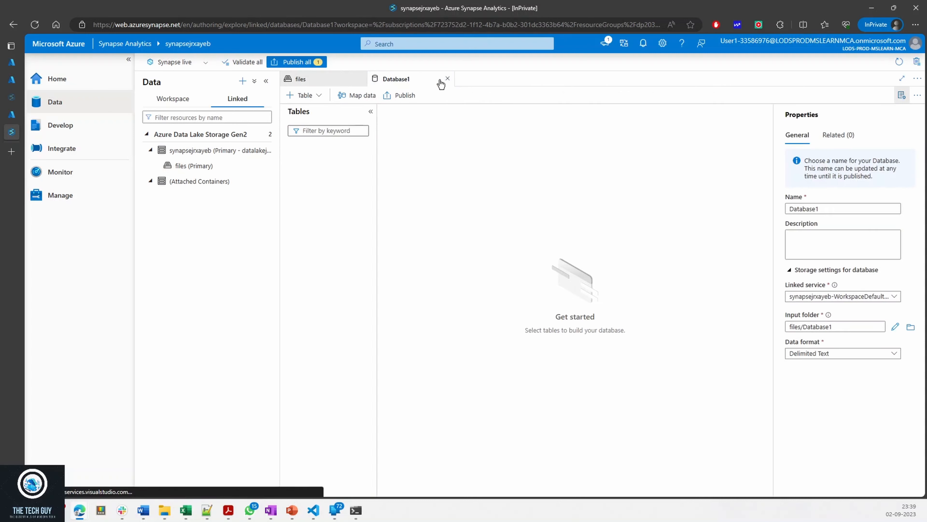
click(303, 96)
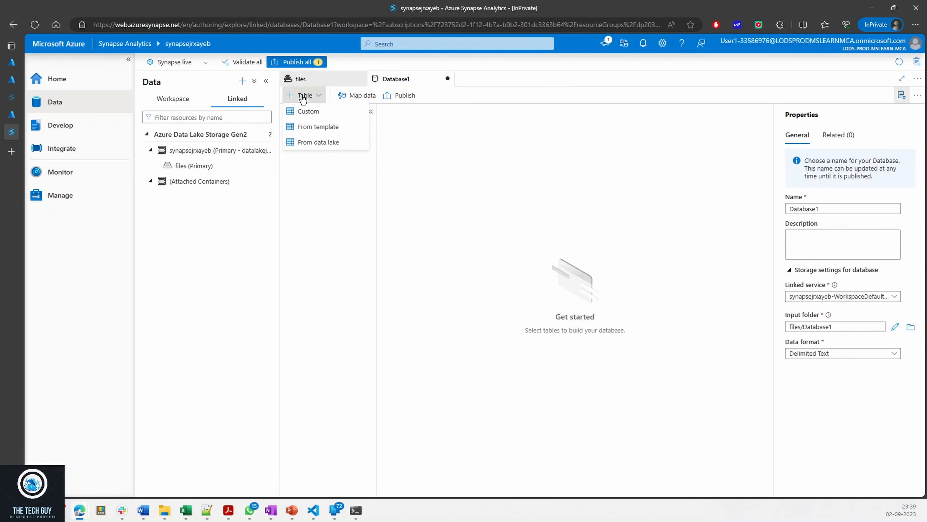
click(243, 82)
click(455, 153)
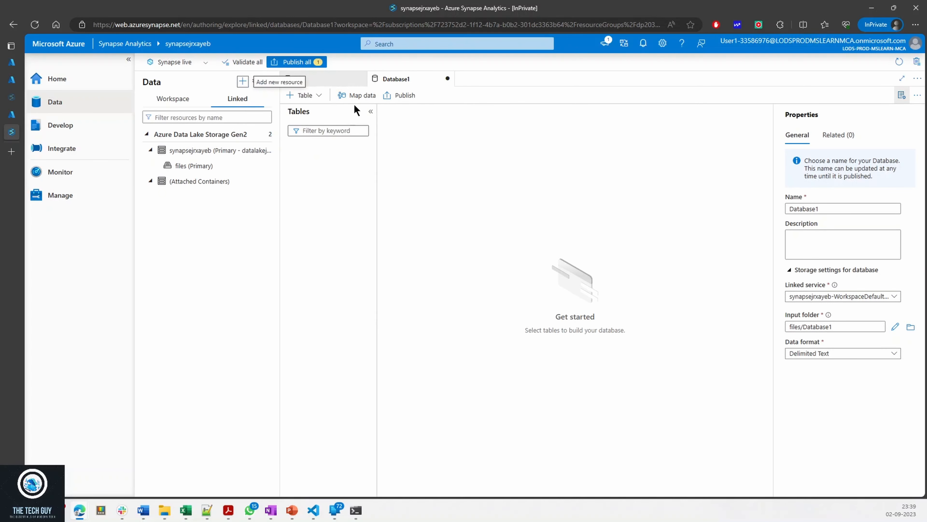
- Add a custom table to the new lake database
click(304, 95)
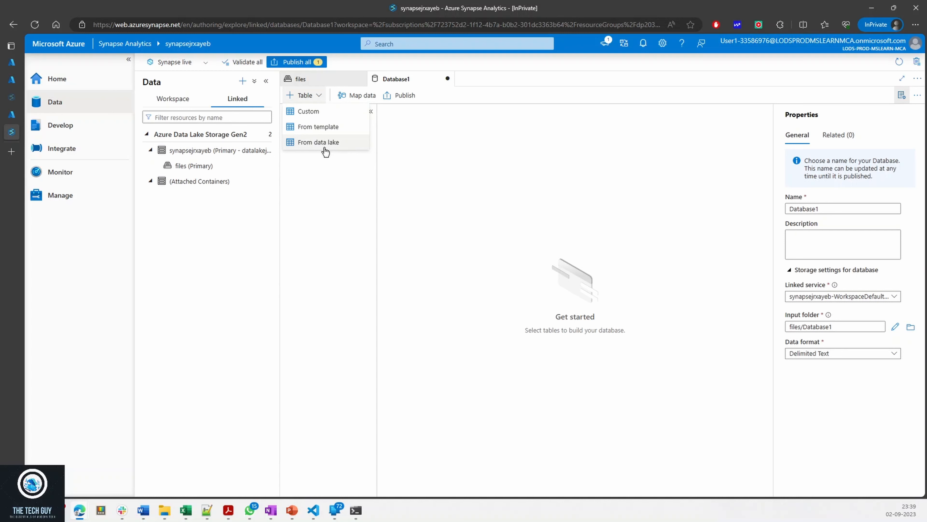
click(304, 114)
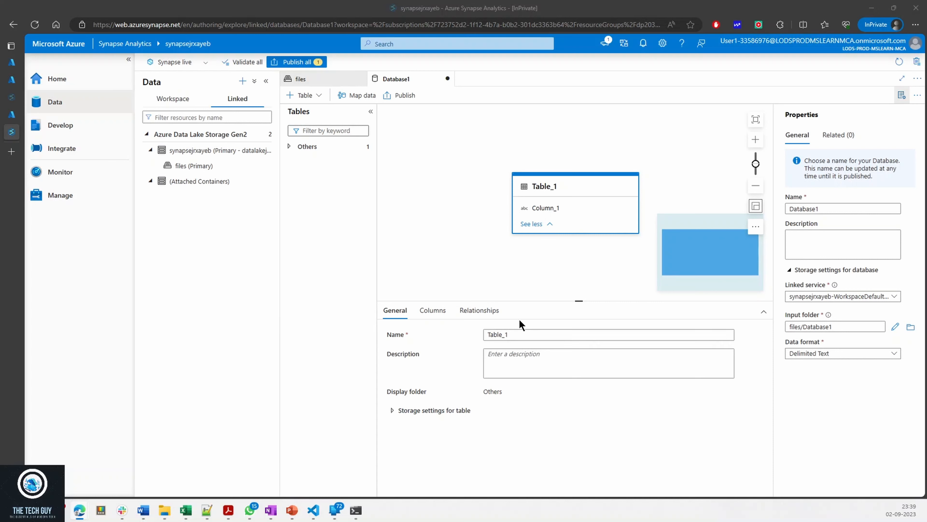
drag(517, 335, 475, 338)
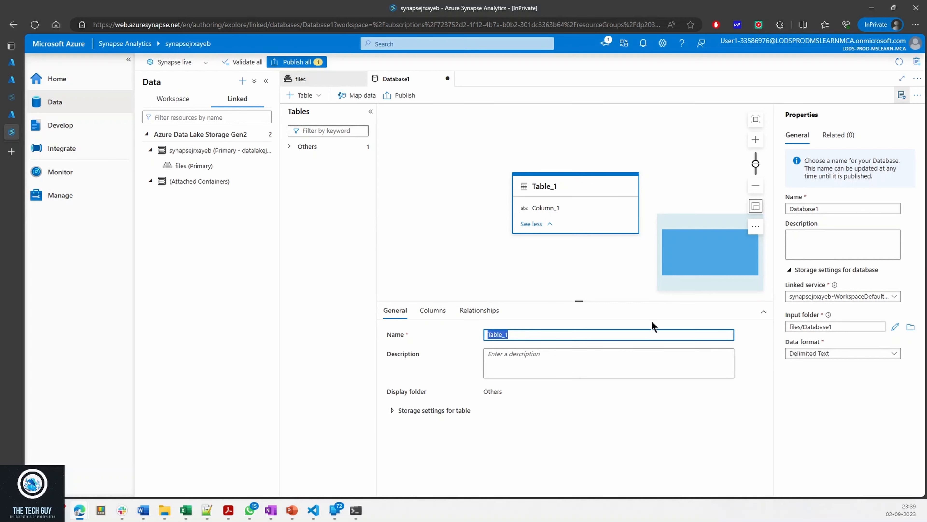
- Rename the lake database as RetailDB
drag(834, 208, 779, 214)
text(R)
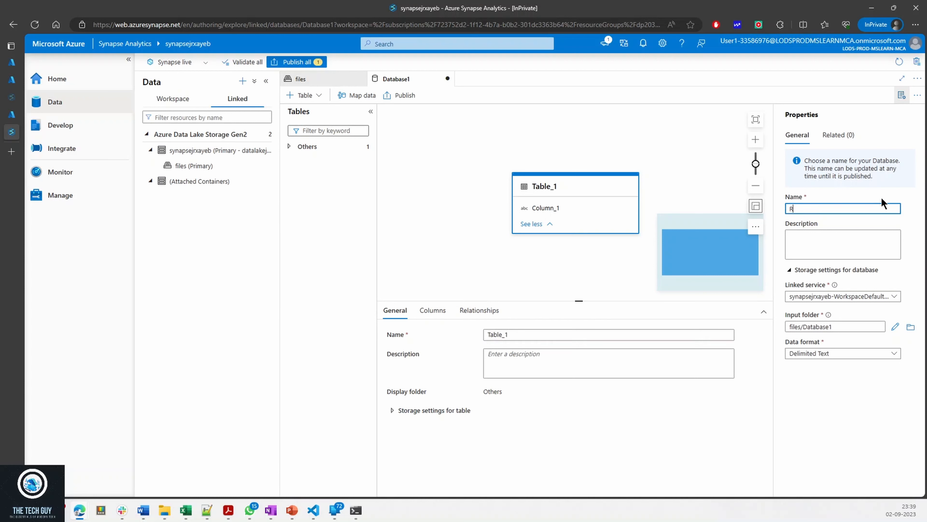
text(etailDB)
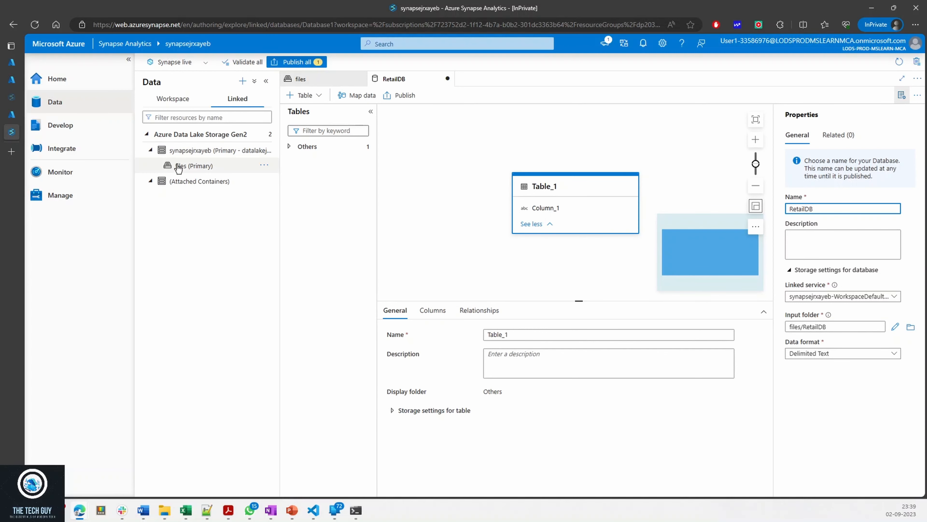
- Check the contents of the files container and publish the RetailDB database
click(322, 74)
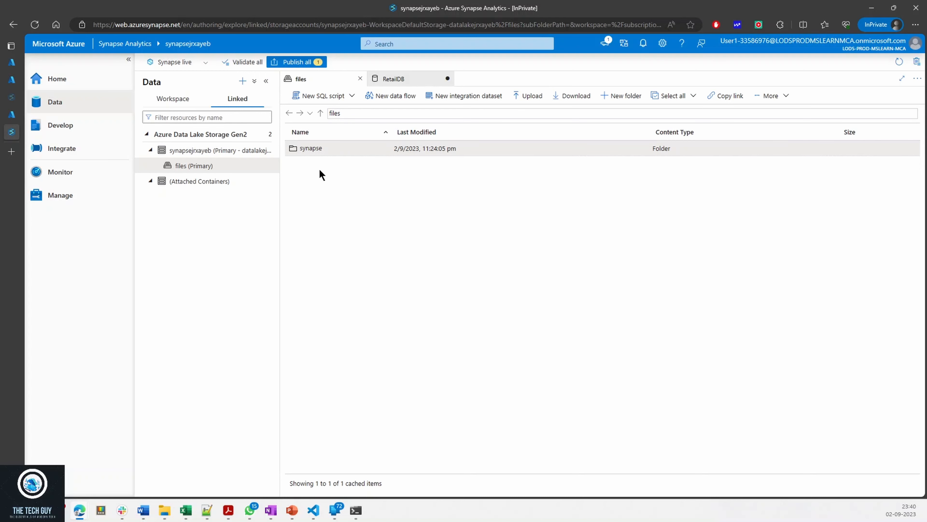
click(407, 82)
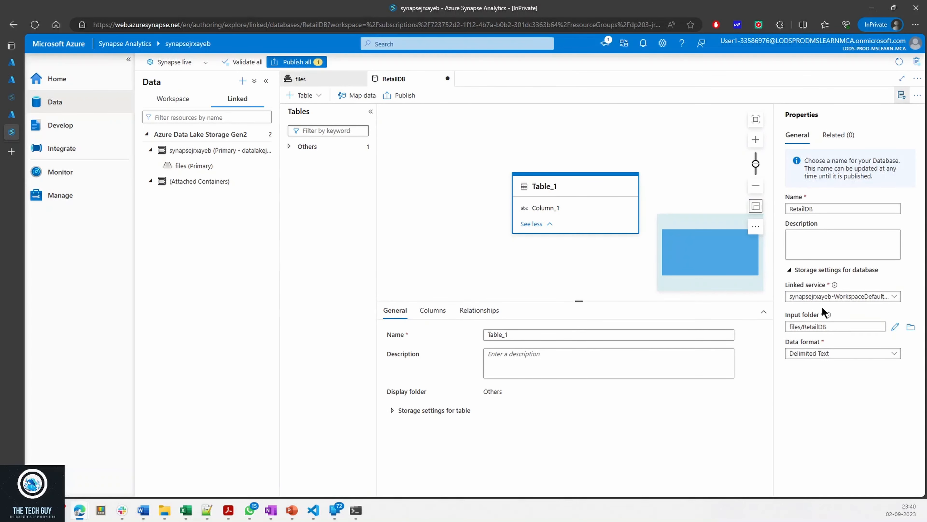
click(400, 98)
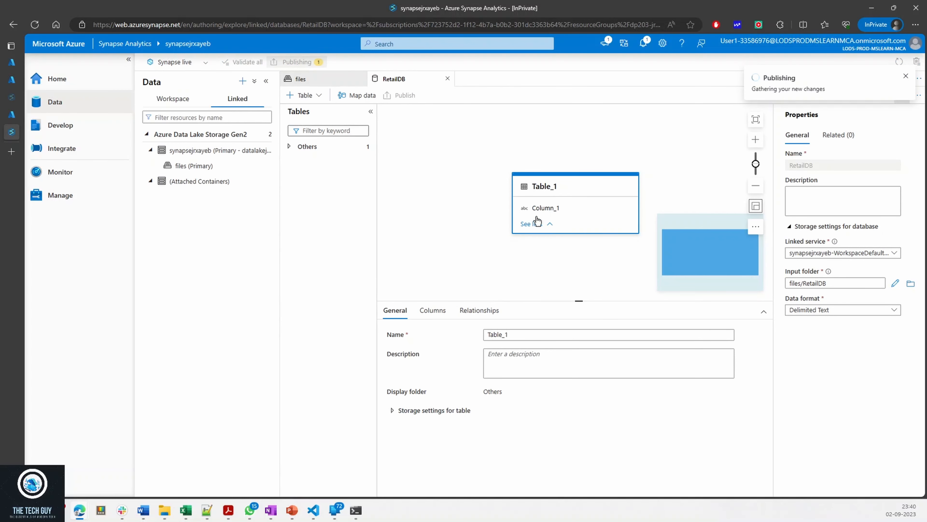
- Examine the tables of the published RetailDB lake database and the actions available for Table_1
click(172, 98)
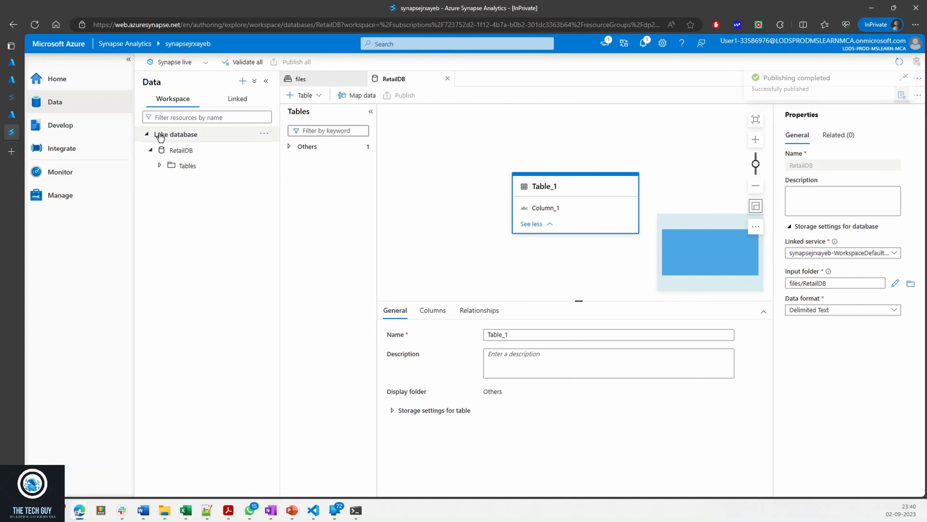
click(159, 165)
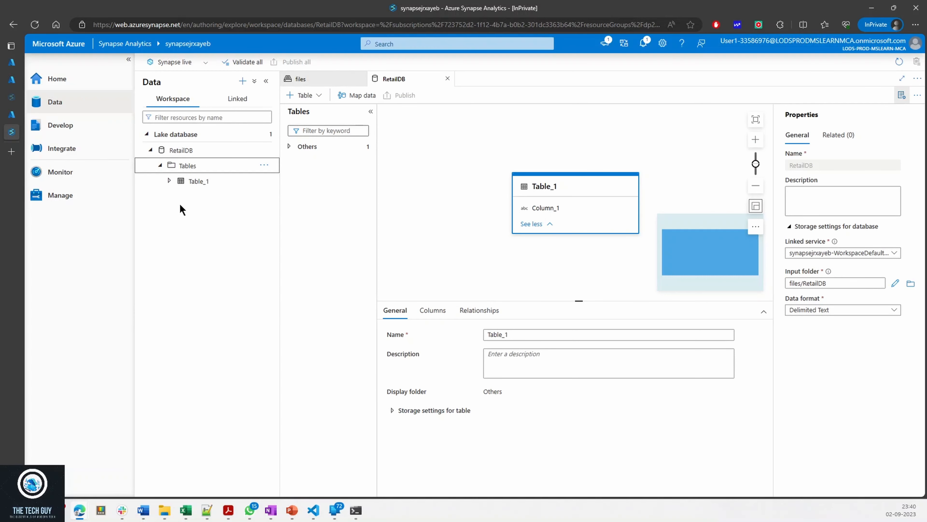
click(264, 181)
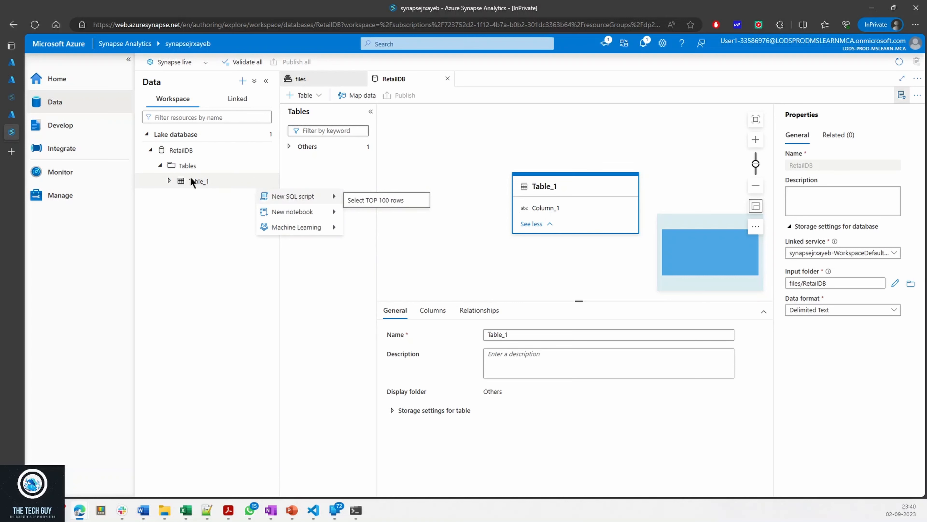
click(202, 205)
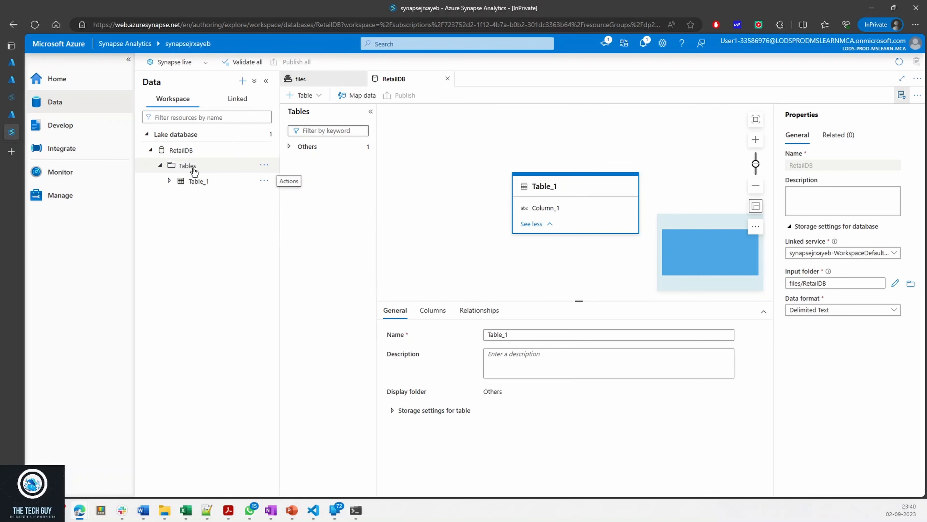
click(186, 153)
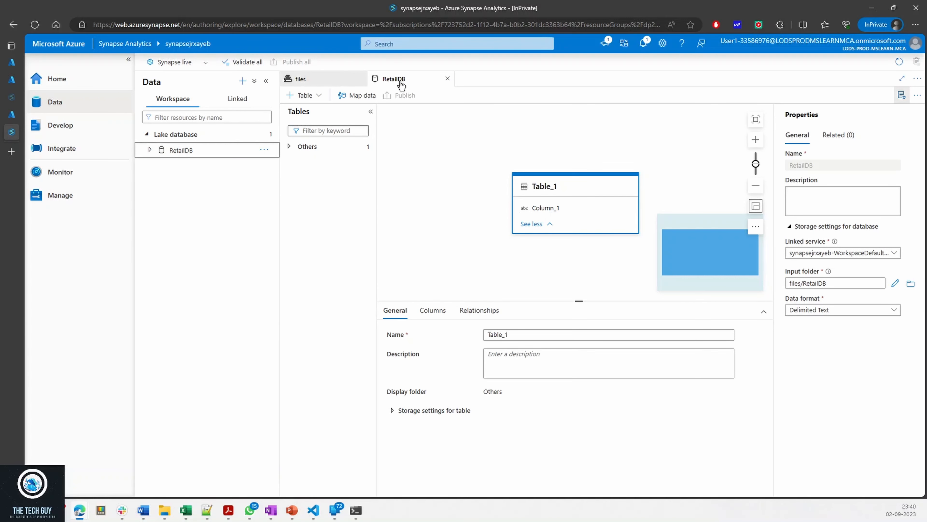
- Close the RetailDB designer and reopen the database from the workspace's lake databases
click(448, 78)
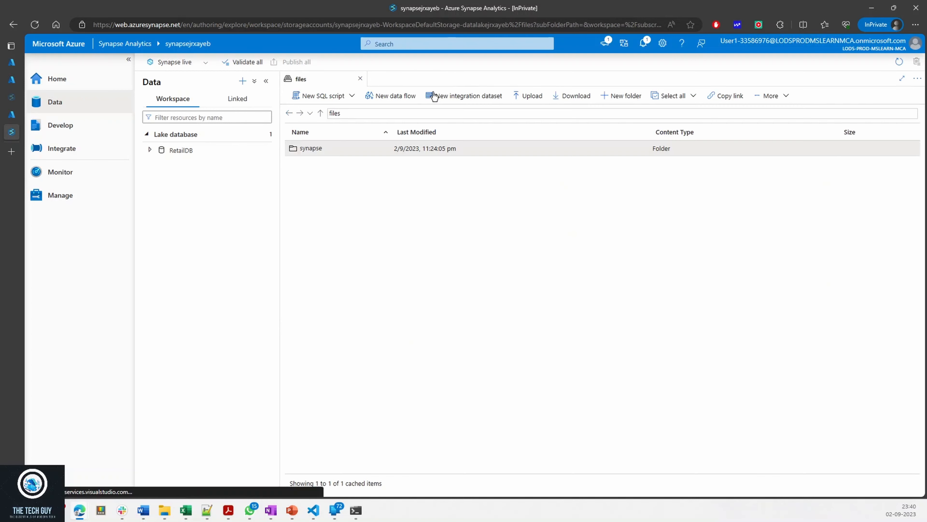
click(263, 150)
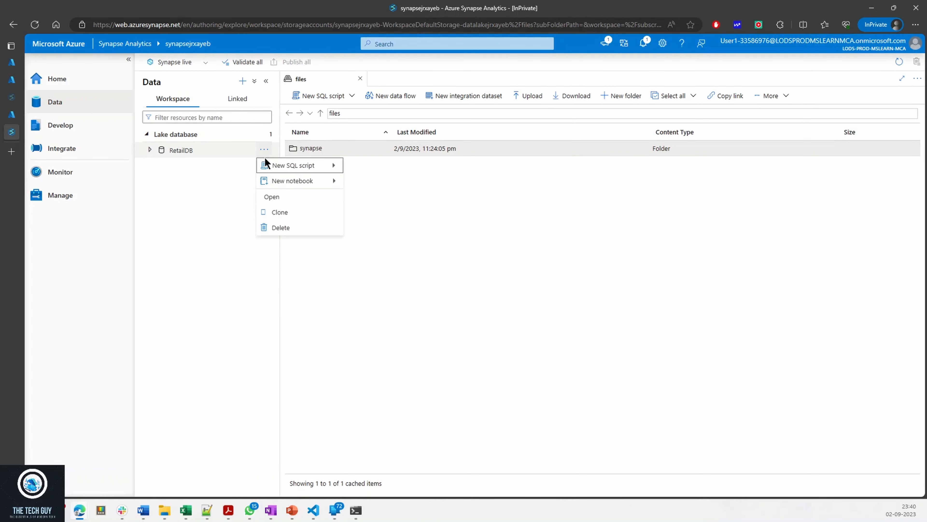
click(275, 196)
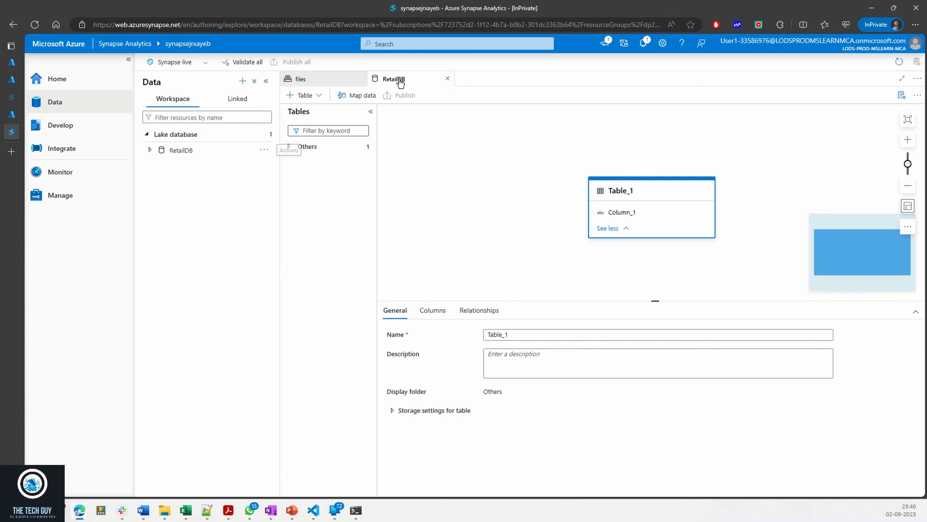
- Add a second custom table to RetailDB and delete Table_1, confirming the deletion
click(307, 96)
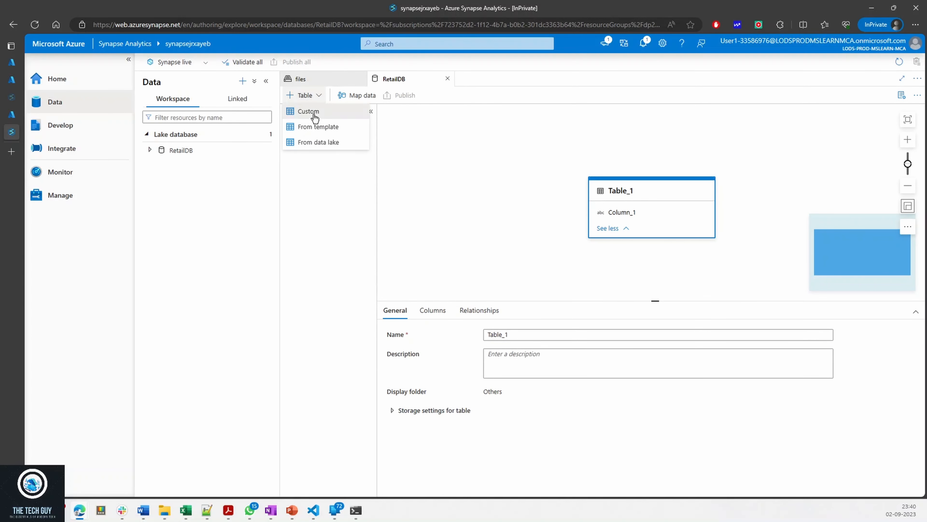
click(314, 114)
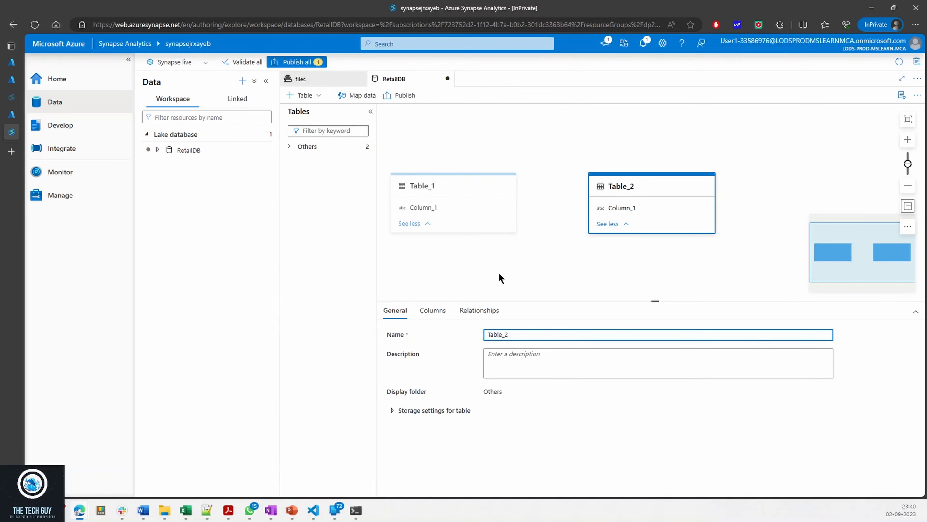
click(503, 187)
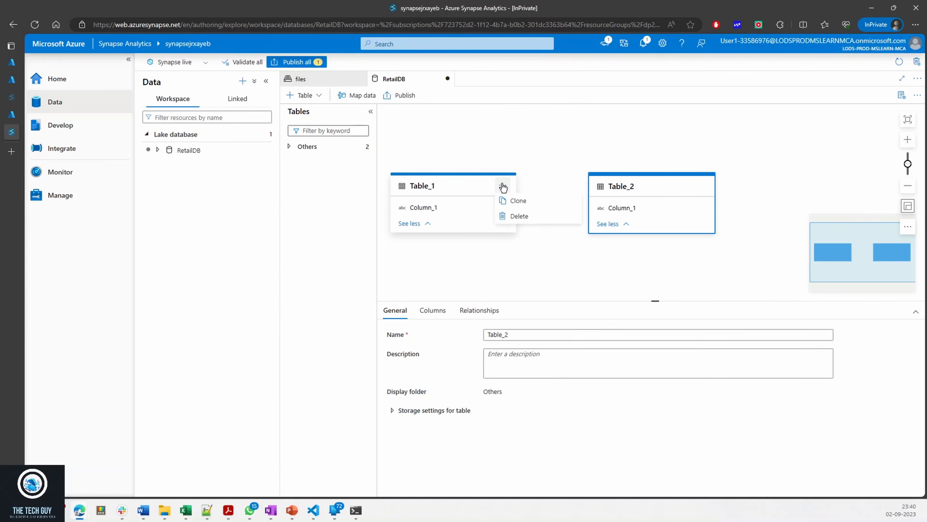
click(515, 218)
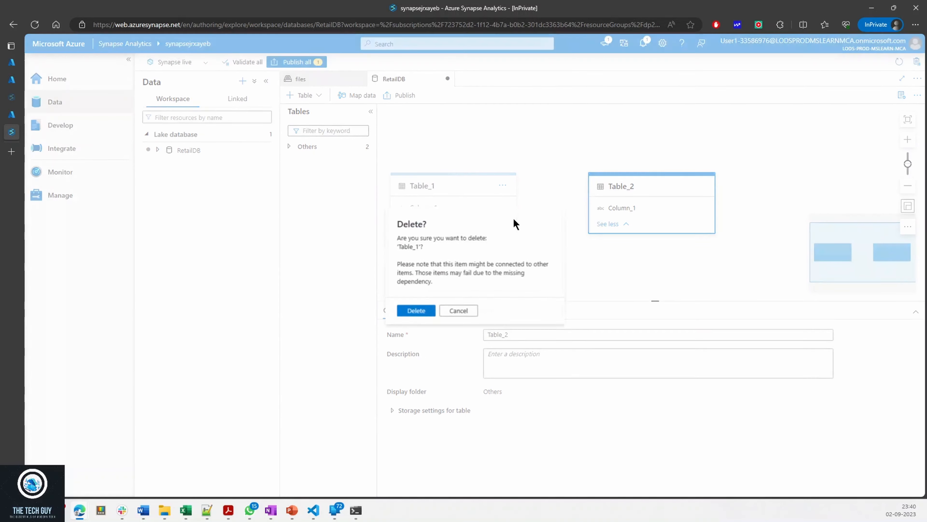
click(415, 310)
- Rename Table_2 as Customer
click(523, 334)
drag(524, 334, 480, 334)
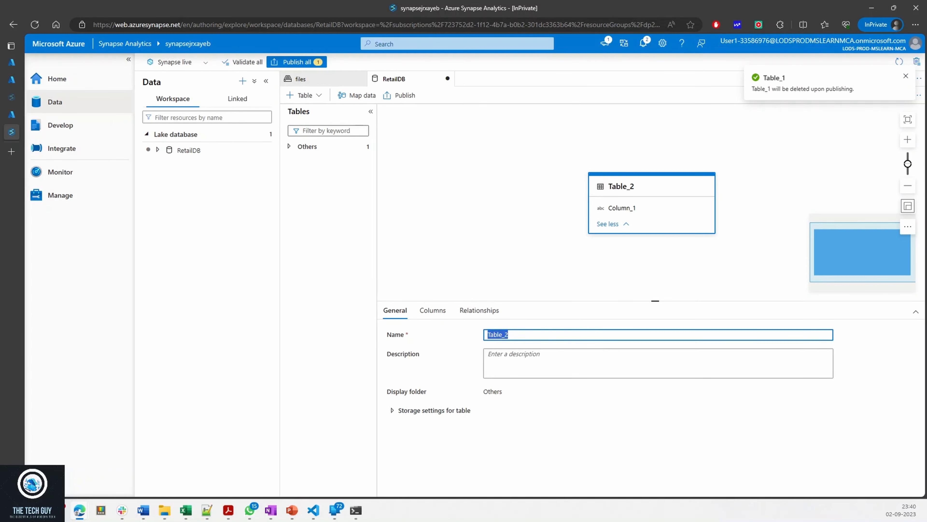
drag(523, 336, 486, 331)
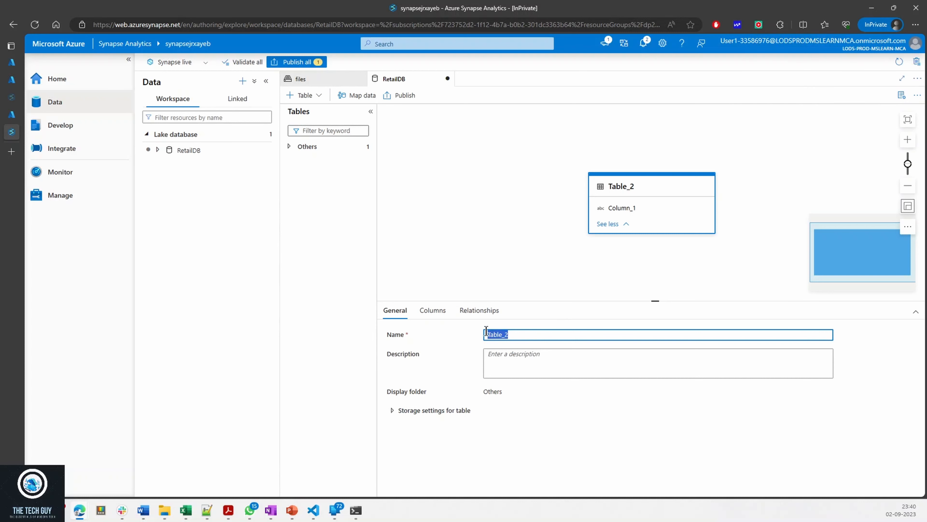
text(Custopmer)
- Rename the Customer table's first column as CustomerId and mark it as the primary key
click(437, 314)
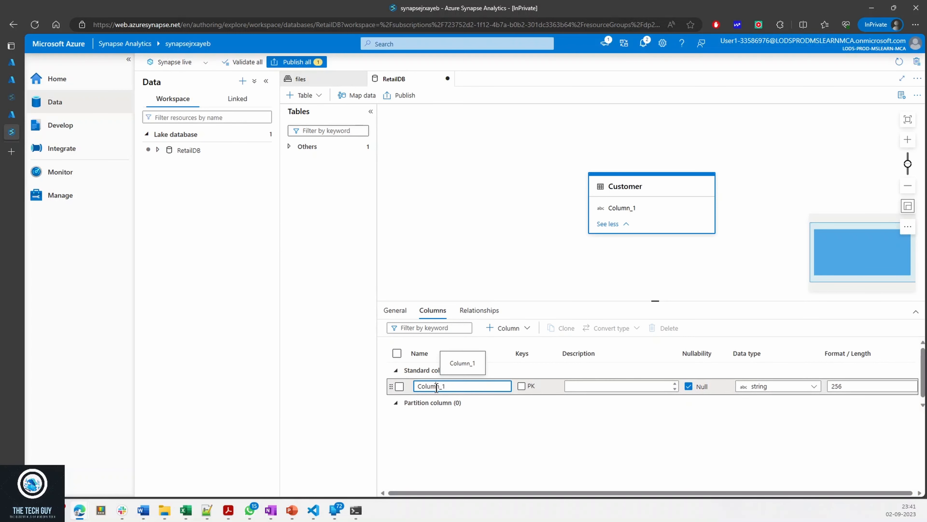
double_click(422, 387)
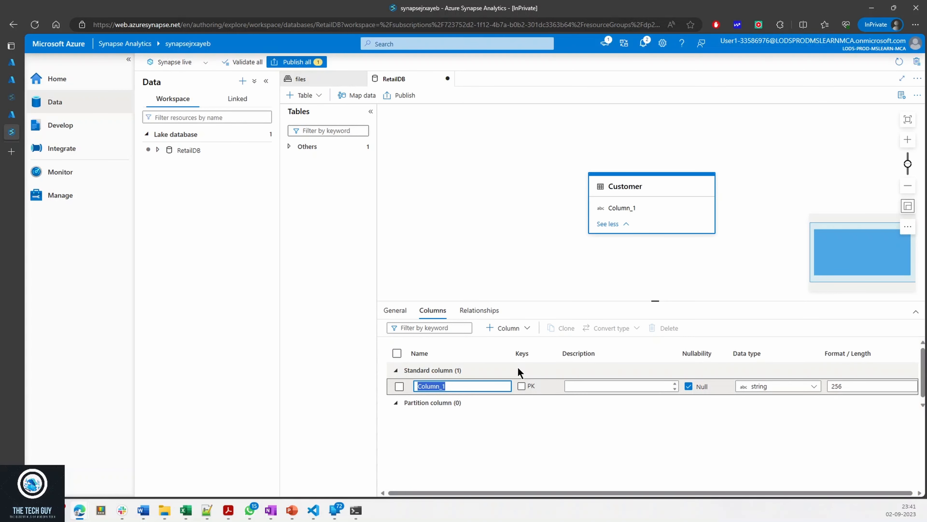
text(Cusom)
key(BackSpace)
key(Tab)
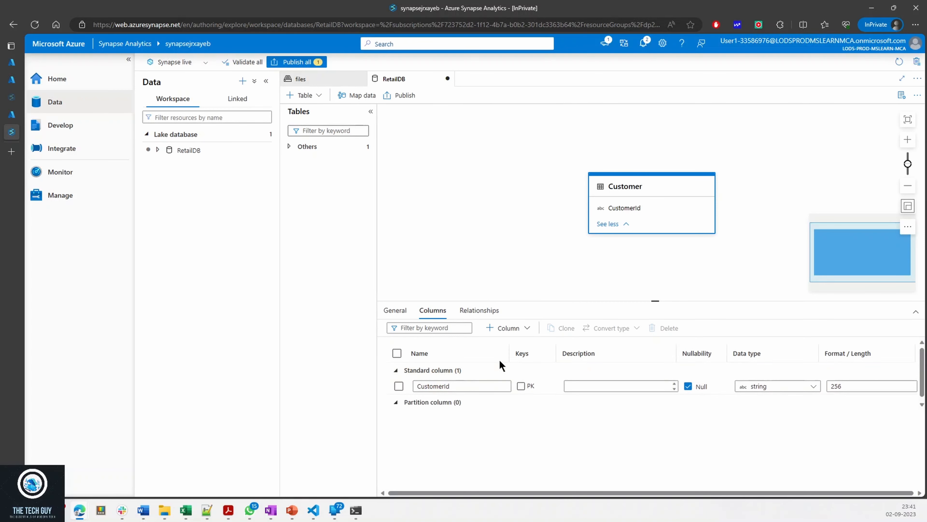
click(526, 389)
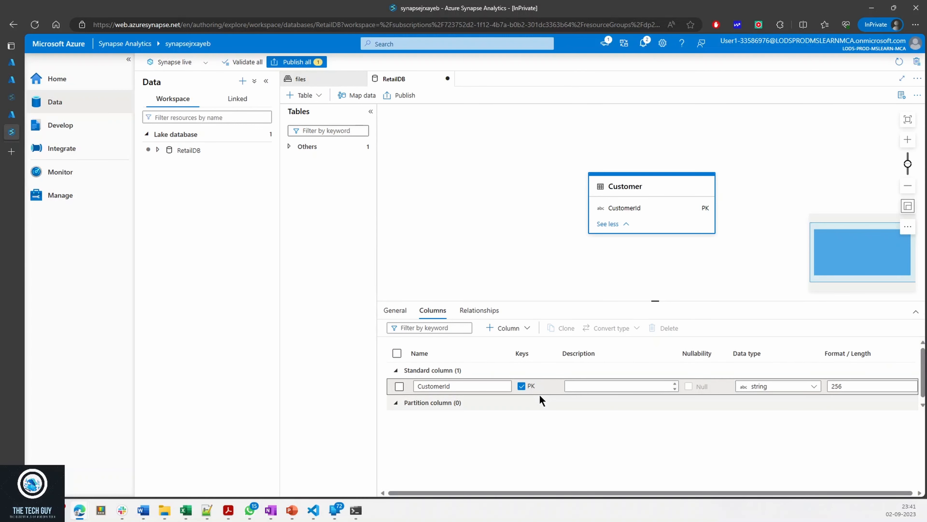
- Give the CustomerId column the description "Customer Id" and set its data type to long
click(574, 390)
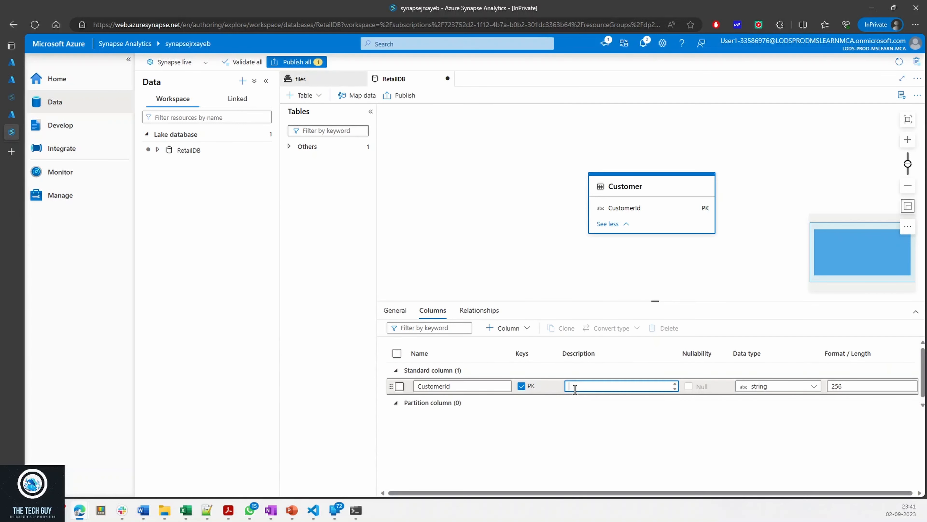
text(Customer Id)
click(776, 389)
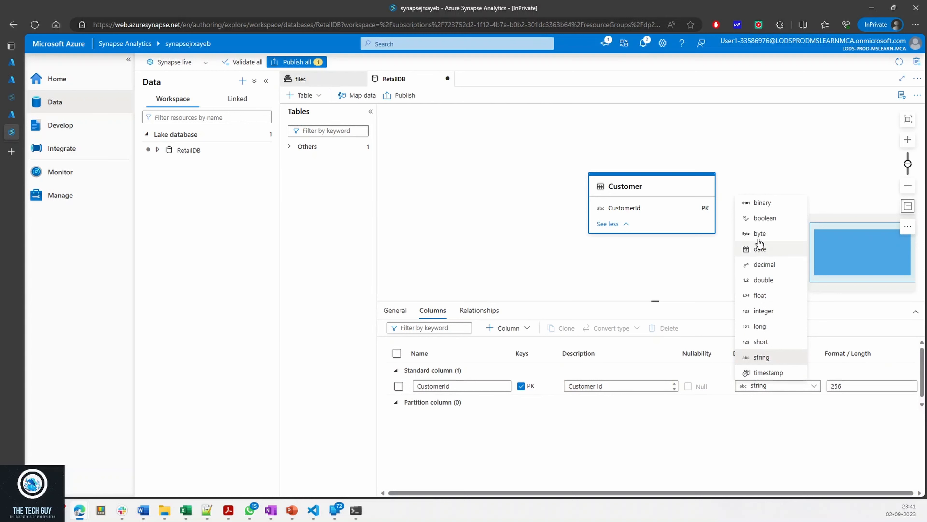
click(761, 326)
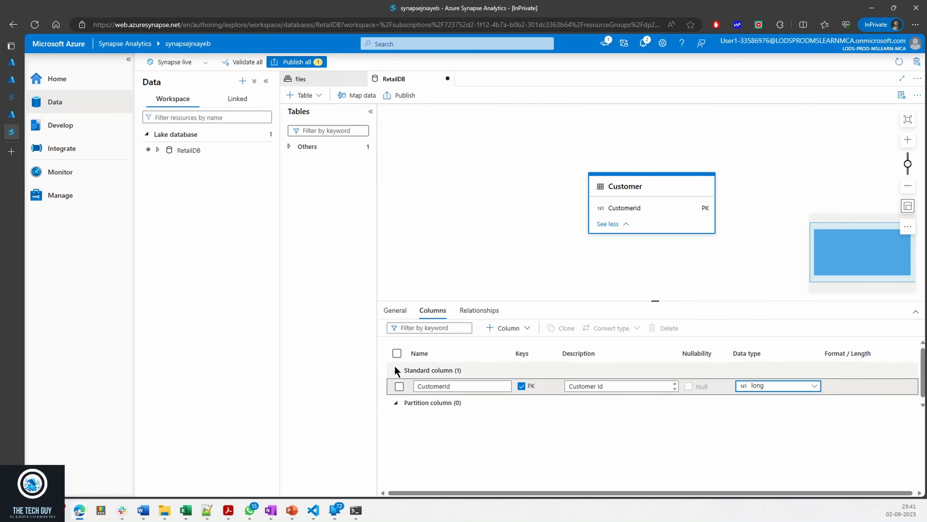
- Add a standard column named FirstName to the Customer table
click(506, 328)
click(510, 343)
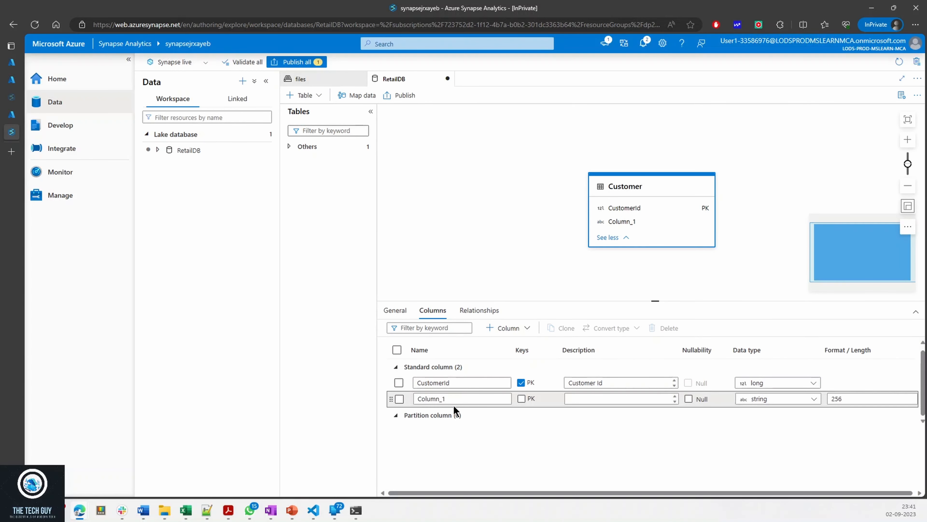
click(453, 398)
double_click(453, 398)
text(FirstName)
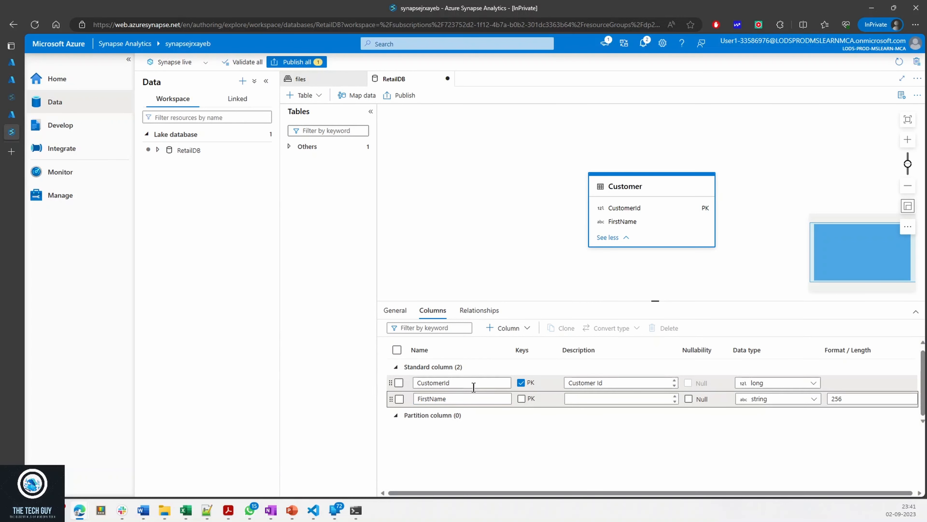
- Describe the FirstName column as "Customer First Name" and keep string as its data type
click(586, 397)
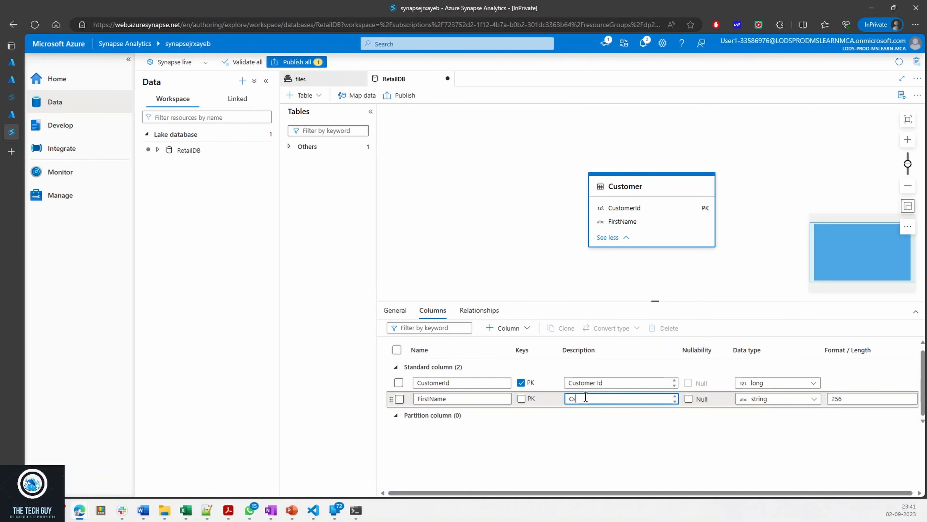
click(585, 397)
key(BackSpace)
text(Customer Fir)
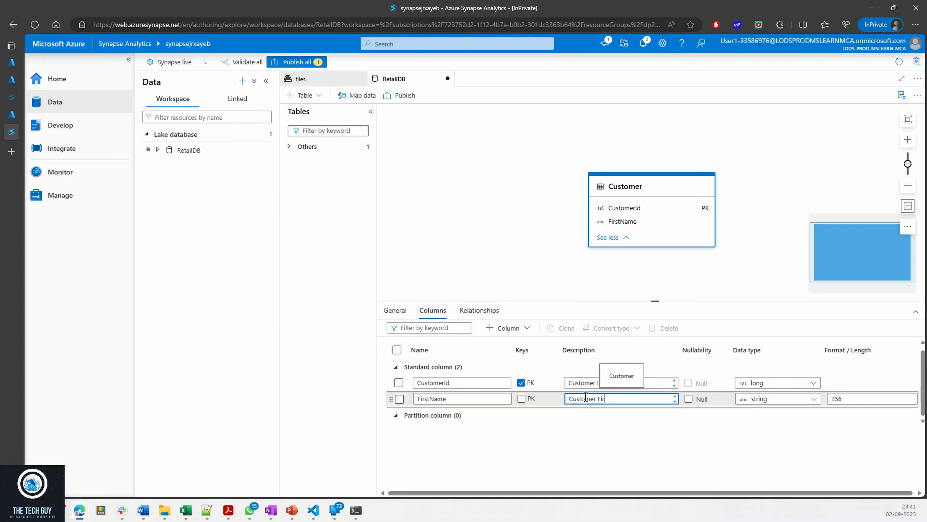
text(st Name)
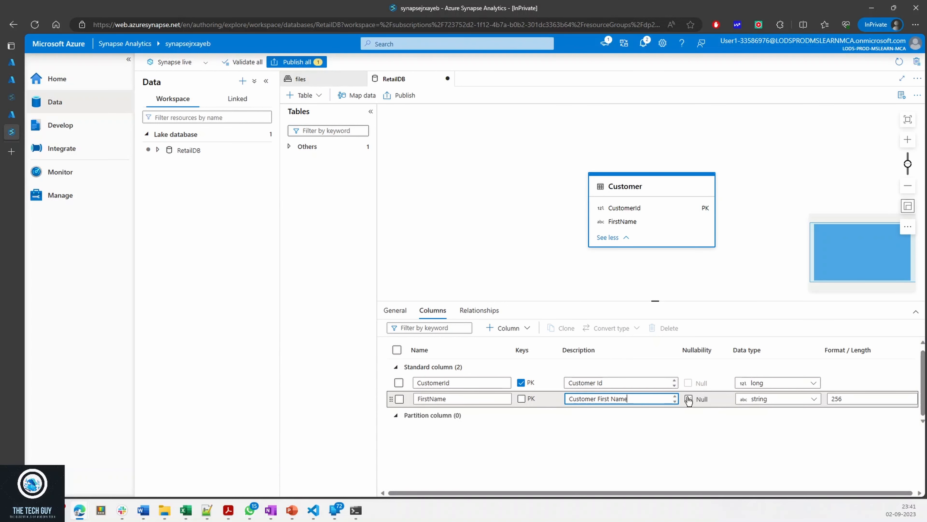
click(767, 399)
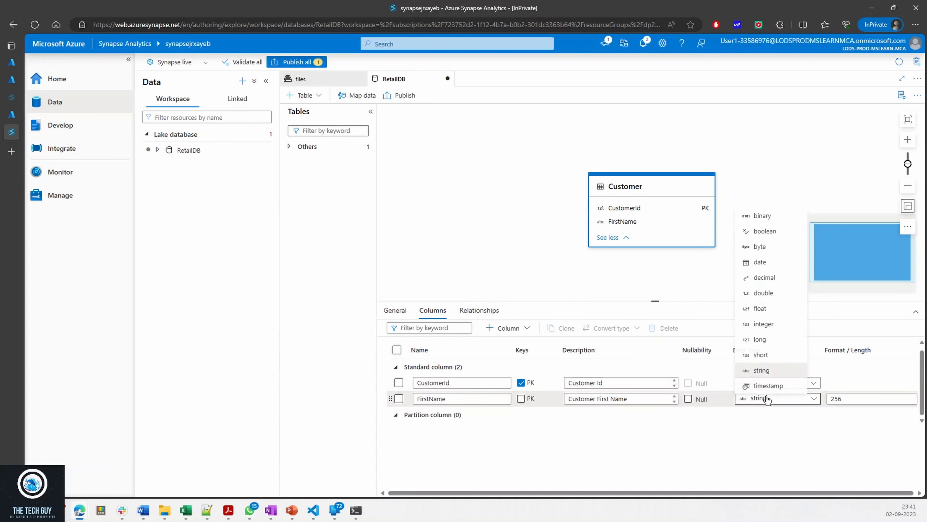
click(764, 402)
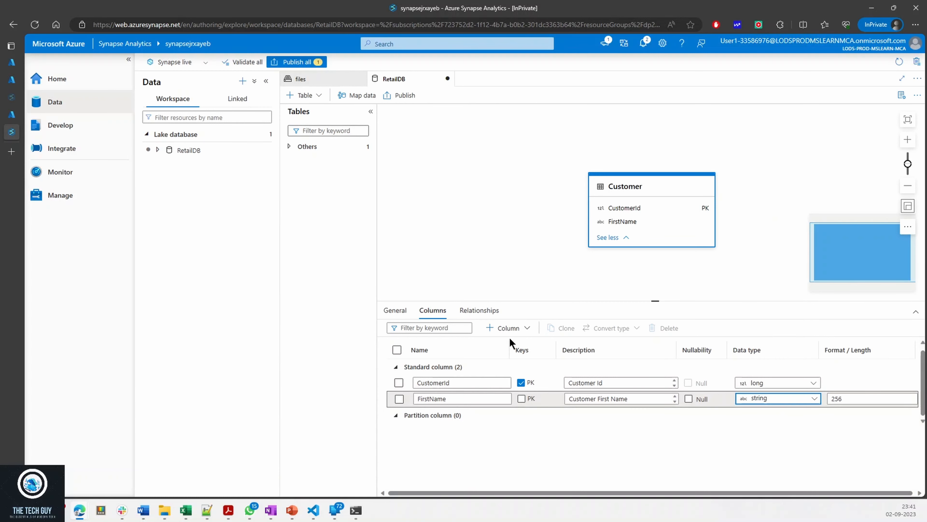
- Add a standard column named LastName to the Customer table
click(508, 328)
click(514, 344)
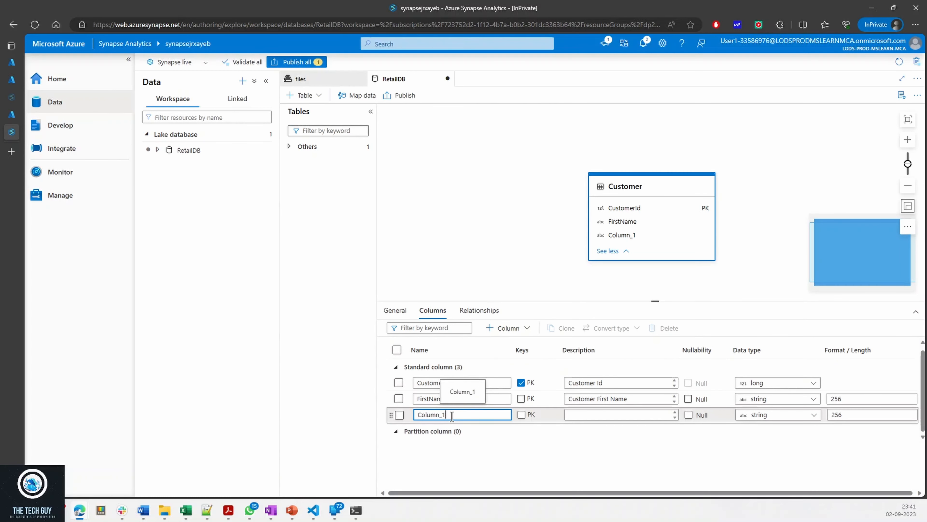
double_click(451, 415)
text(Last)
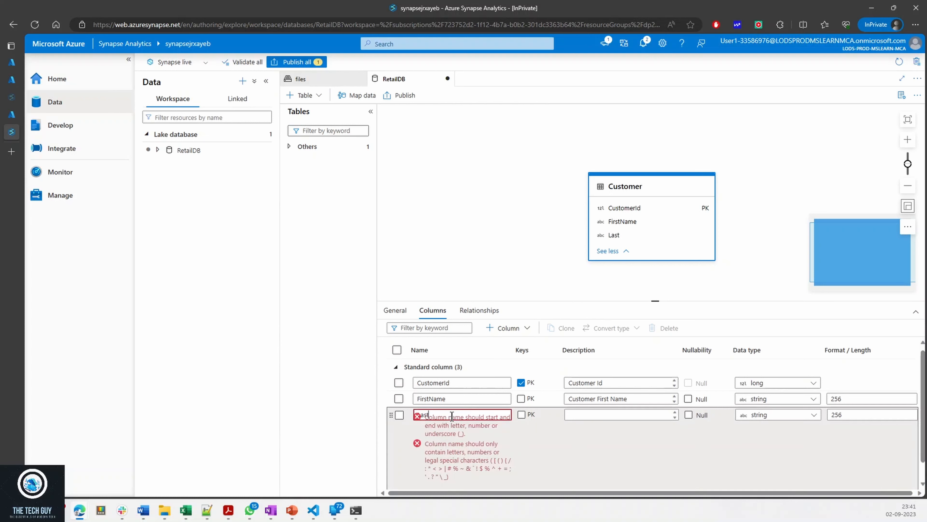
key(BackSpace)
click(452, 415)
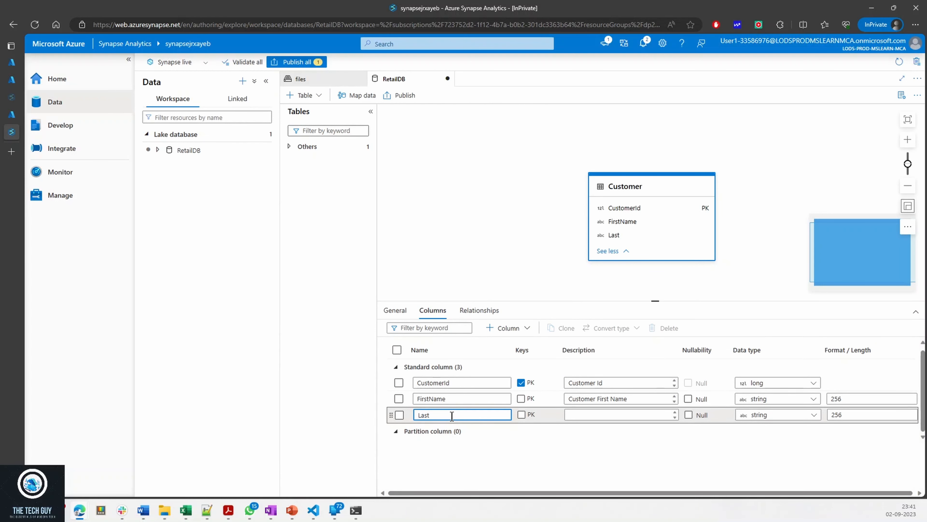
text(Name)
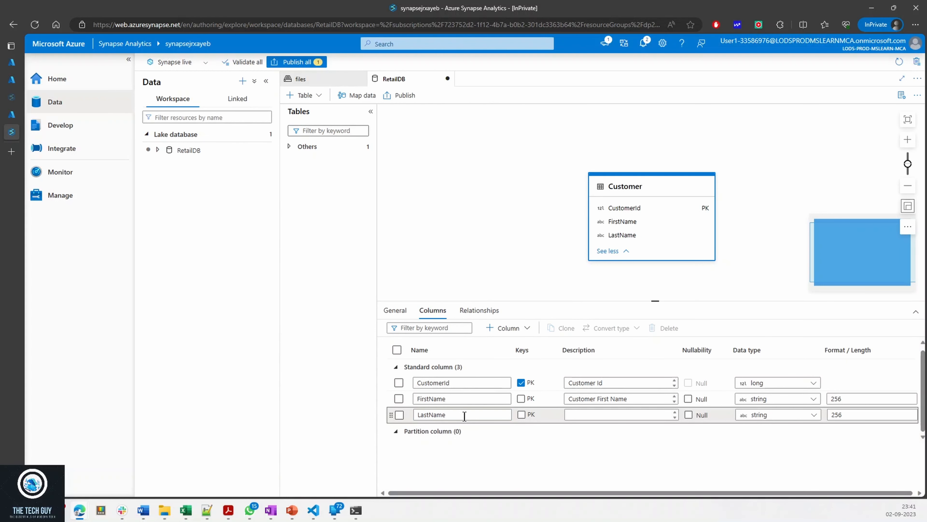
- Describe the LastName column as "Customer Last Name" and allow null values in it
click(602, 415)
text(Customer Last Name)
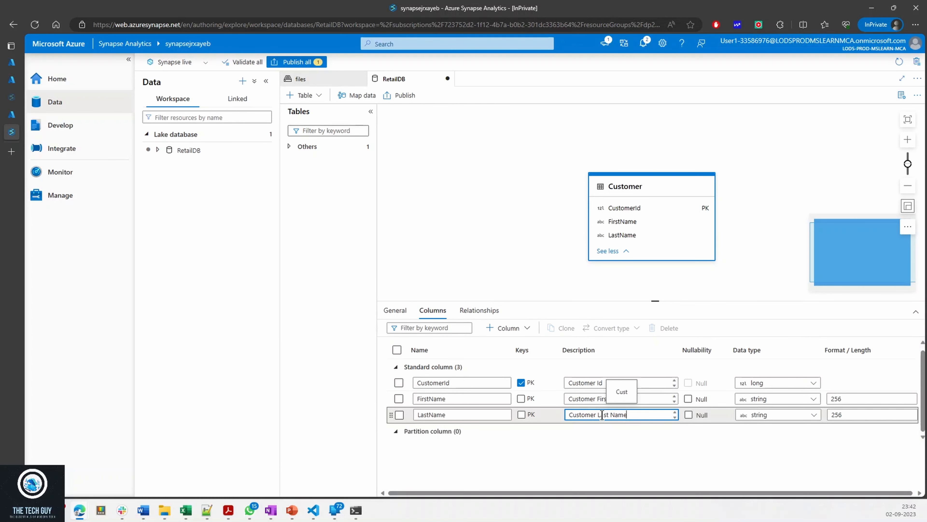
click(689, 416)
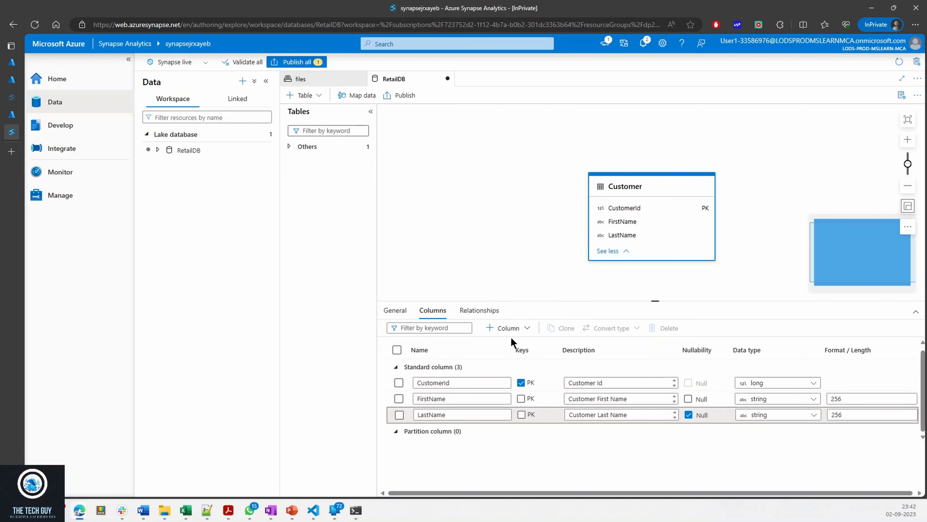
- Add a standard column named Emai with the description "Customer Email" to the Customer table
click(508, 328)
click(510, 345)
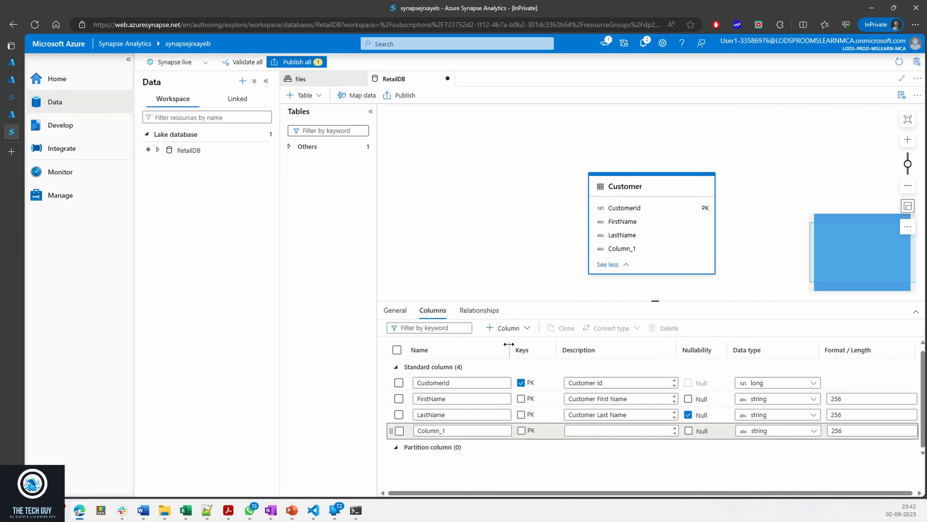
double_click(459, 430)
text(Emai)
click(609, 429)
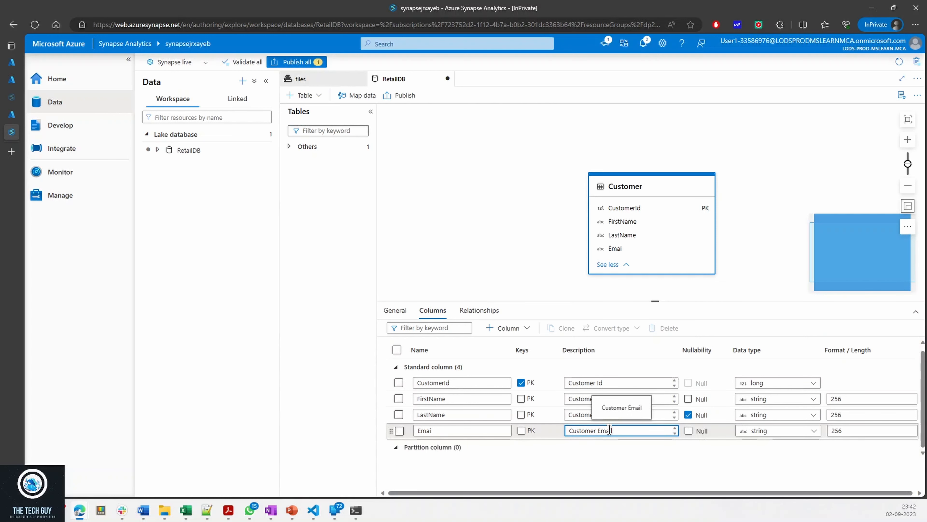
- Add a standard column named Phone with the description "Customer" and allow null values in it
click(505, 330)
click(509, 341)
click(451, 446)
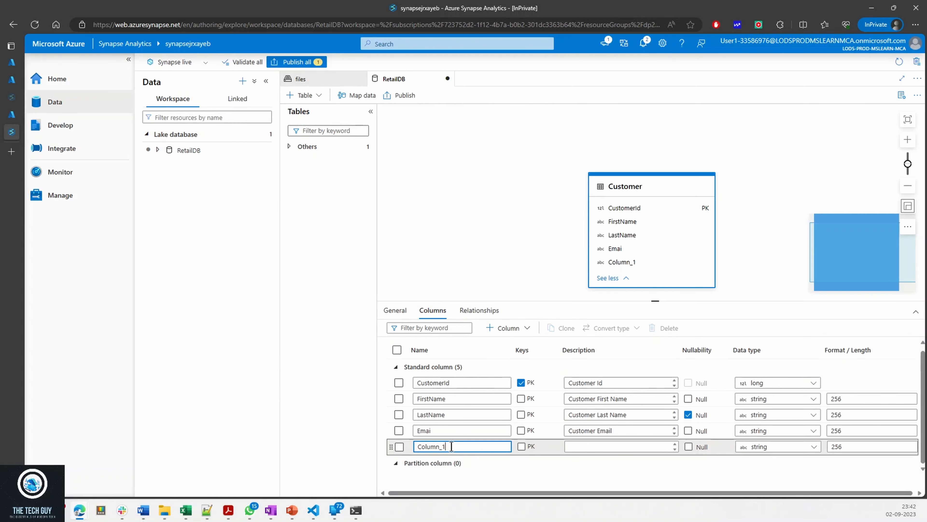
key(ctrl+a)
text(Pho)
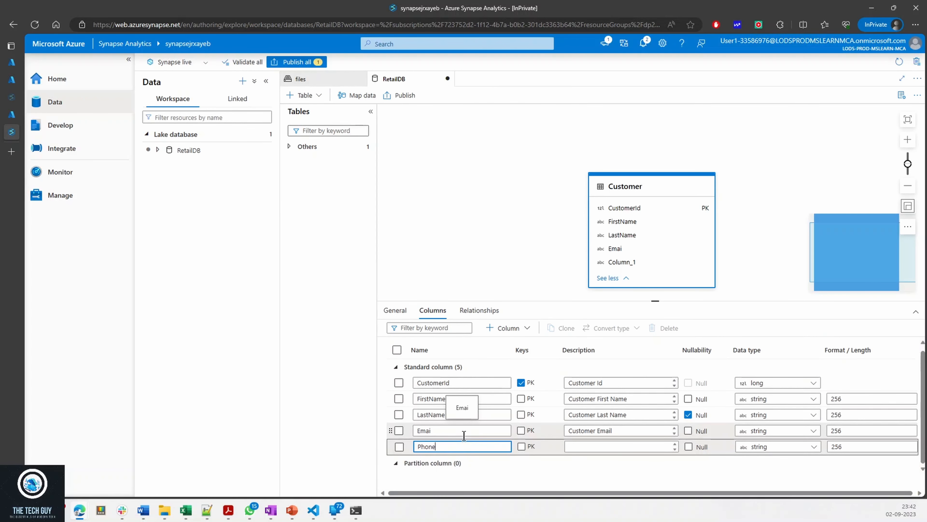
key(Tab)
click(605, 446)
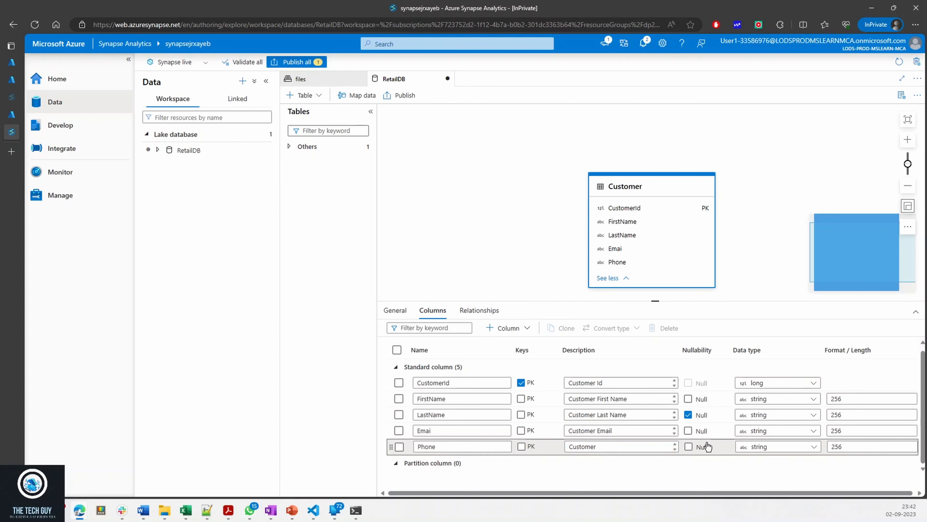
click(689, 446)
- Correct the Emai column's name to EmailAddress
click(439, 430)
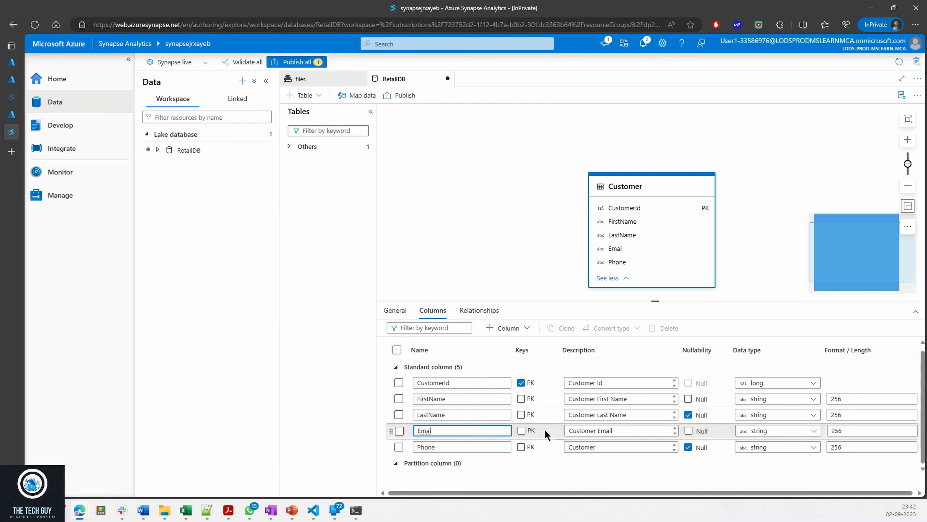
text(lAddress)
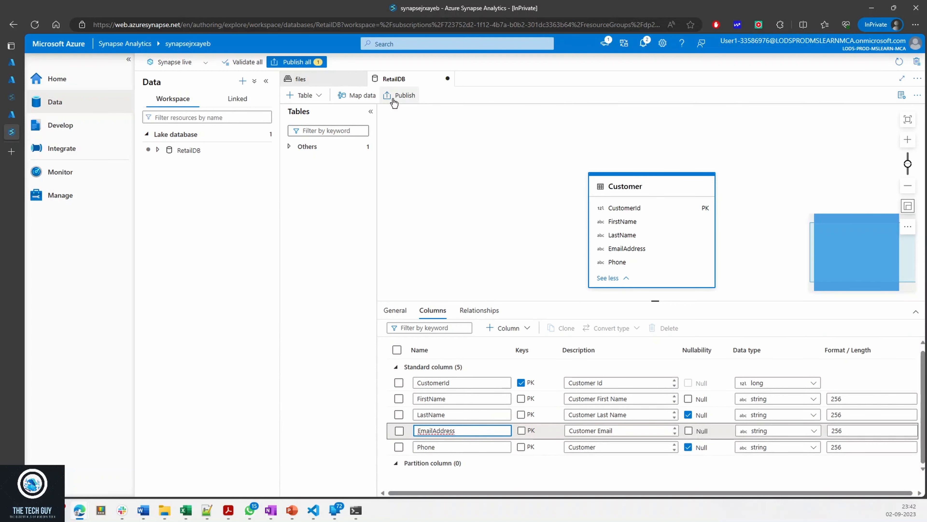
- Check the storage properties of the RetailDB database and the actions available for the Customer table
click(900, 95)
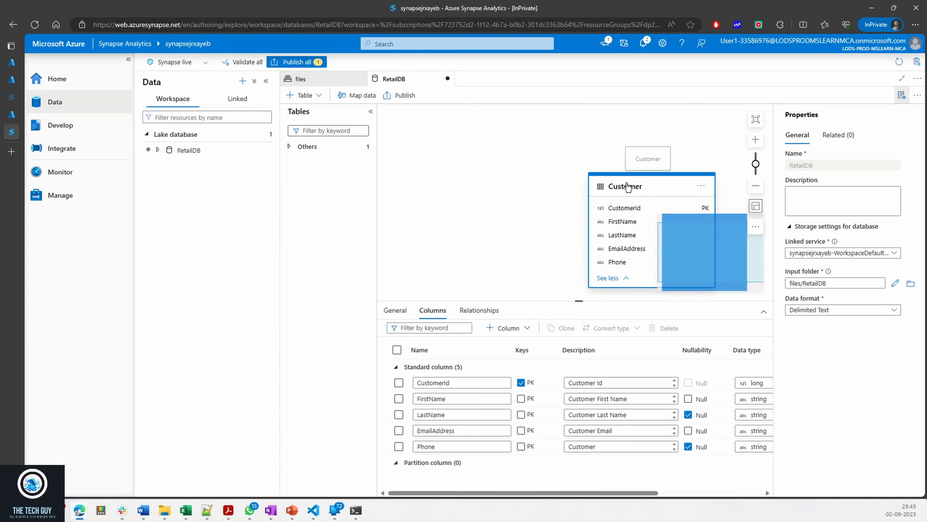
click(902, 95)
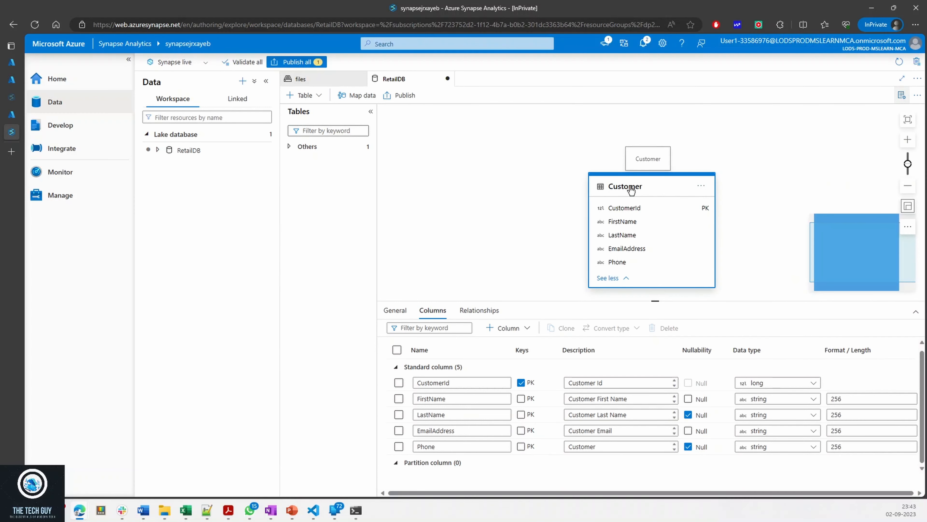
click(701, 185)
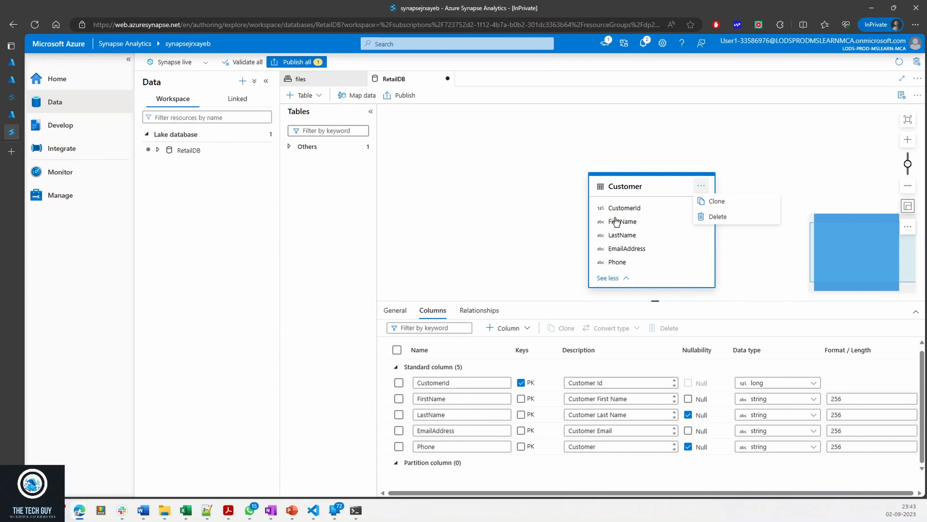
- Publish the RetailDB changes, list the database's tables in the workspace, and dismiss the publishing notification
click(401, 96)
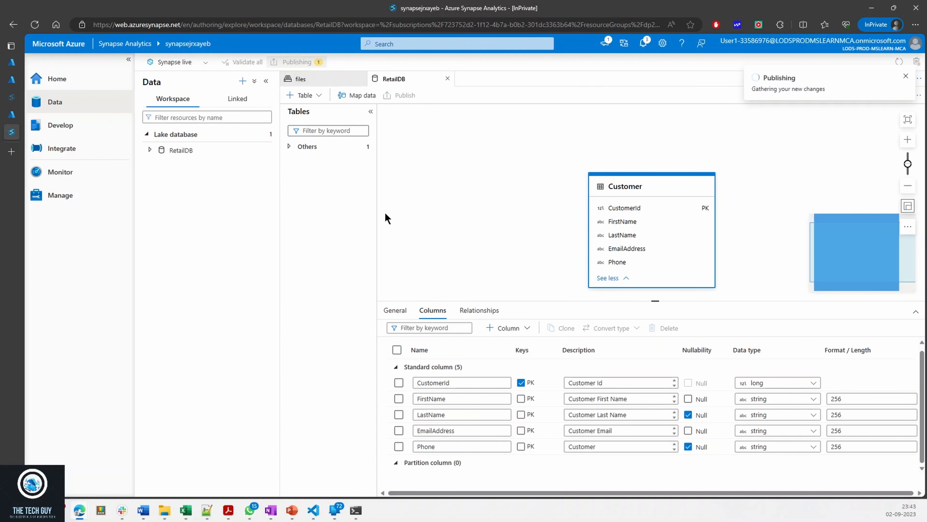
click(150, 150)
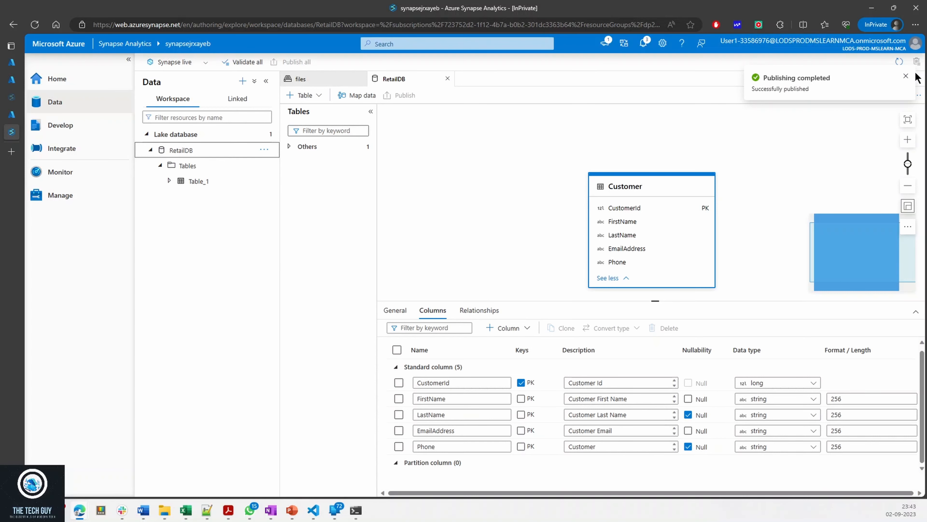
click(905, 76)
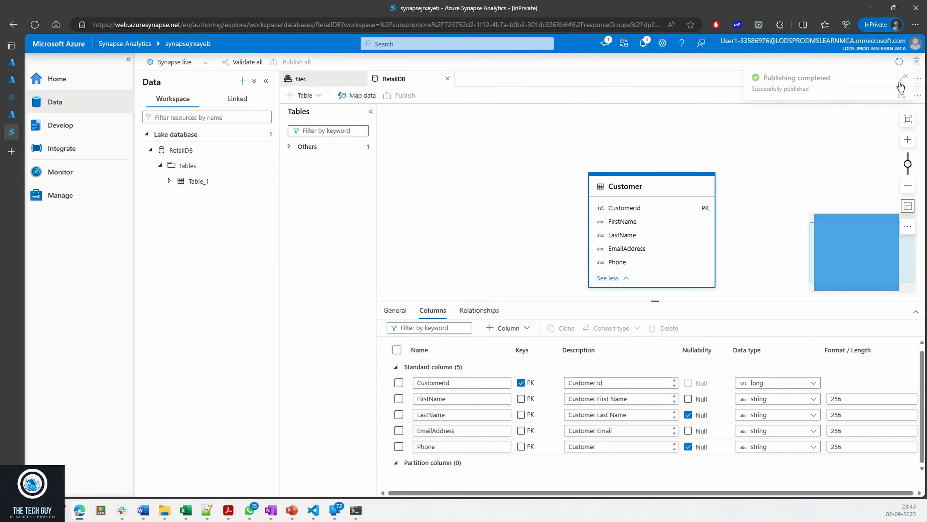
- Refresh the workspace data and expand the RetailDB database's tables to check the Customer table
click(899, 62)
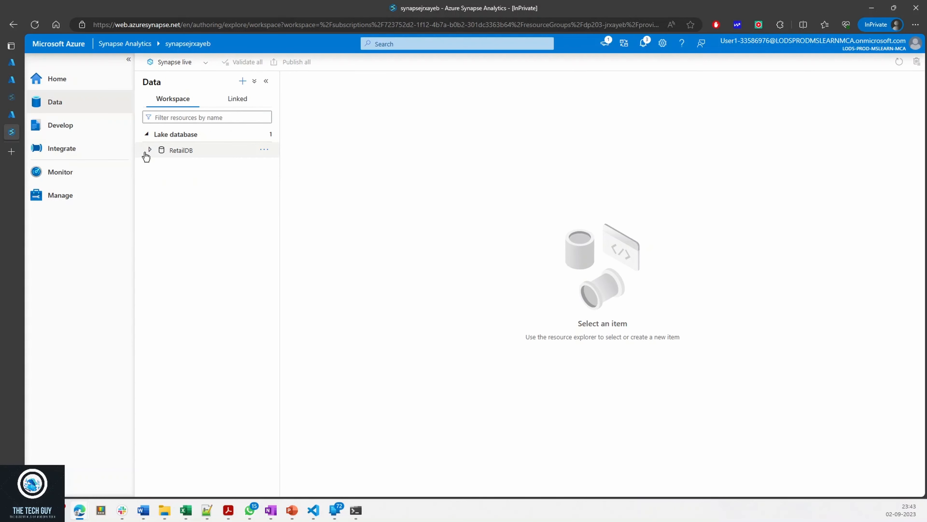
click(149, 150)
click(160, 166)
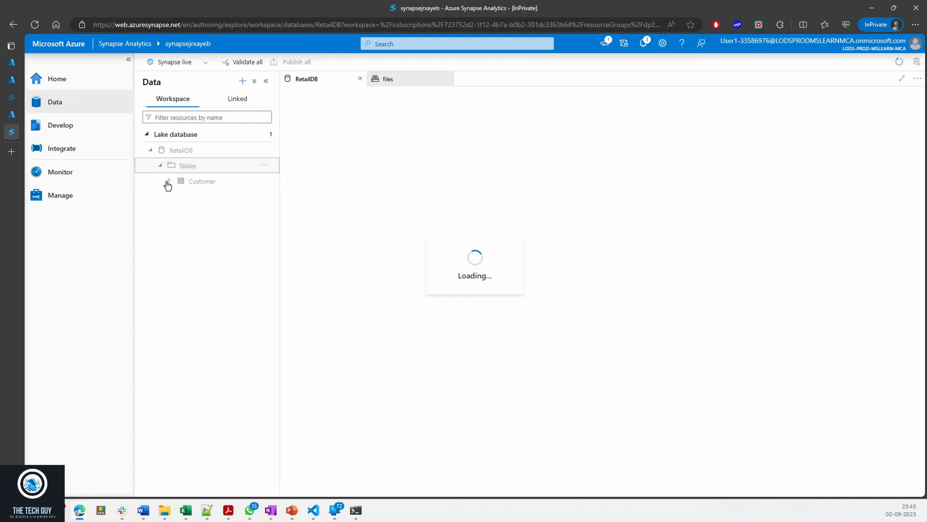
click(201, 187)
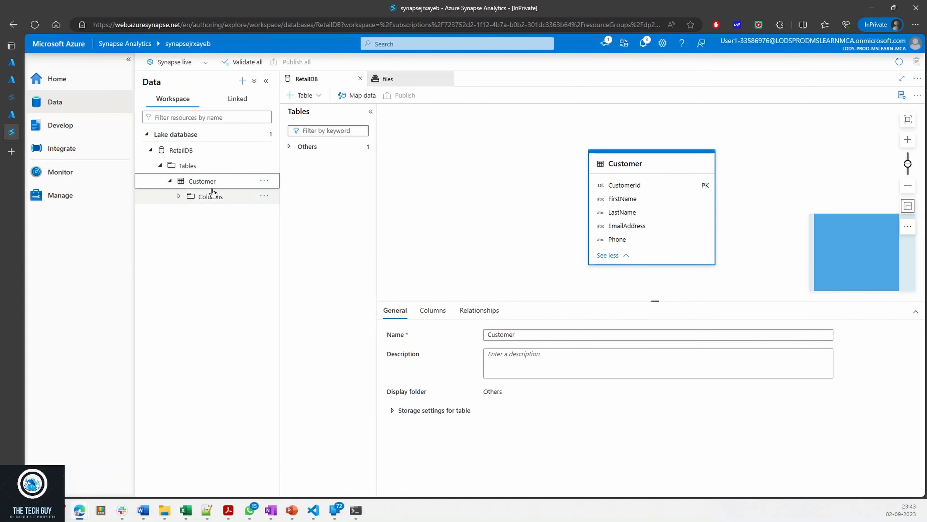
click(206, 188)
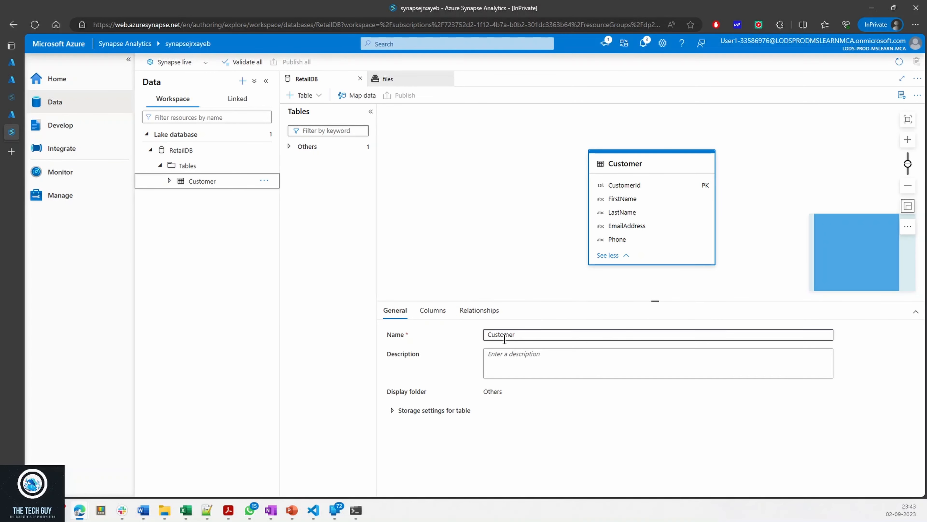
- Review the Customer table's relationships, columns and storage settings, including its input folder path
click(474, 310)
click(434, 310)
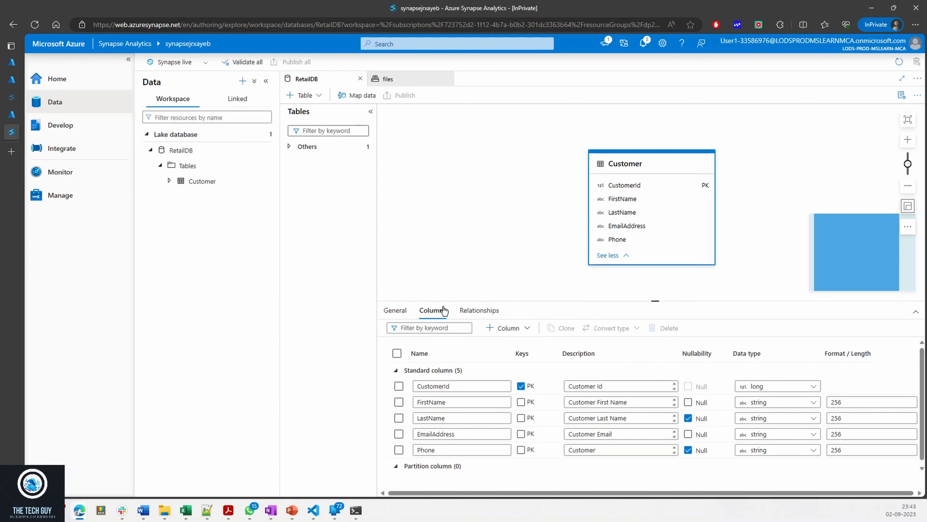
click(405, 311)
click(414, 416)
scroll(522, 470, down, 2)
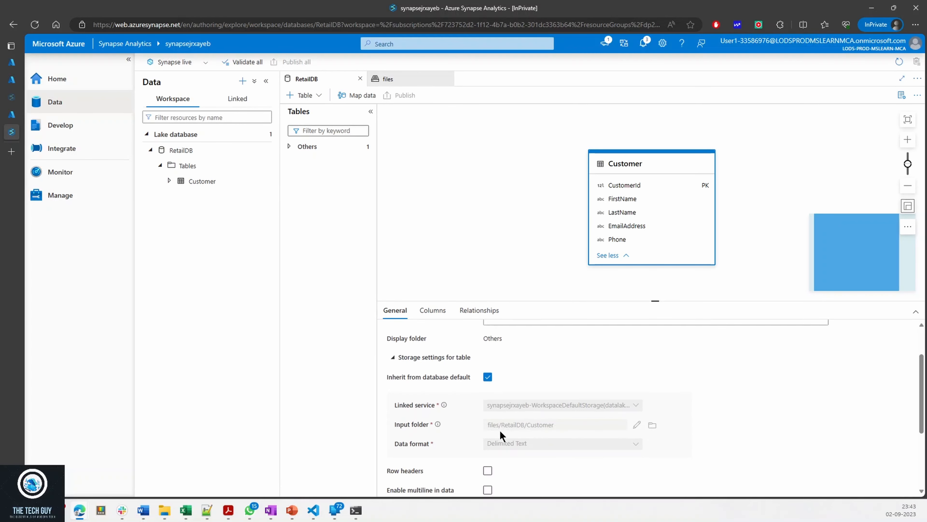
drag(489, 426, 555, 428)
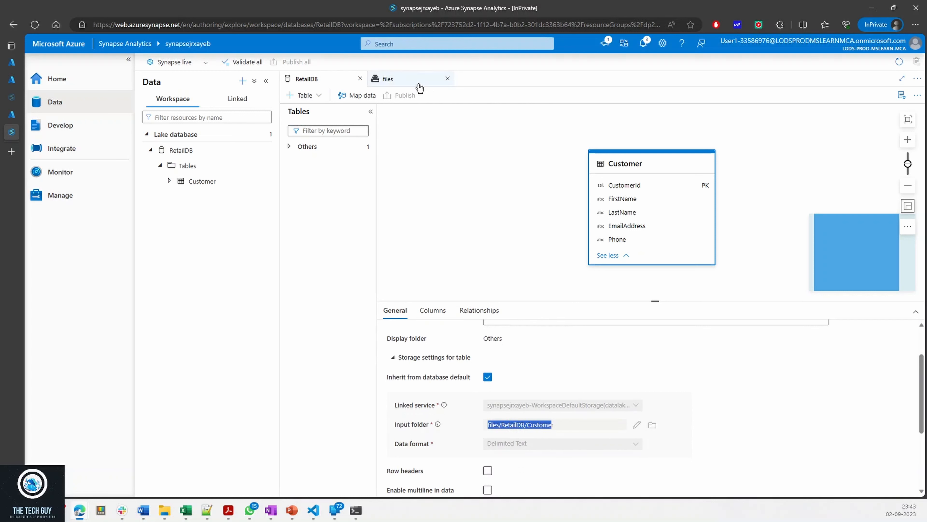
- Create a folder named RetailDB in the files container
click(404, 82)
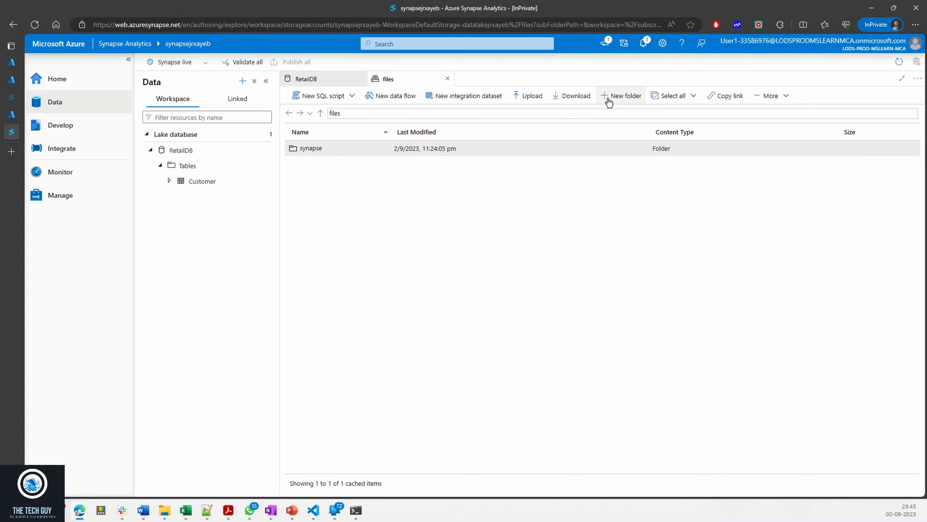
click(618, 98)
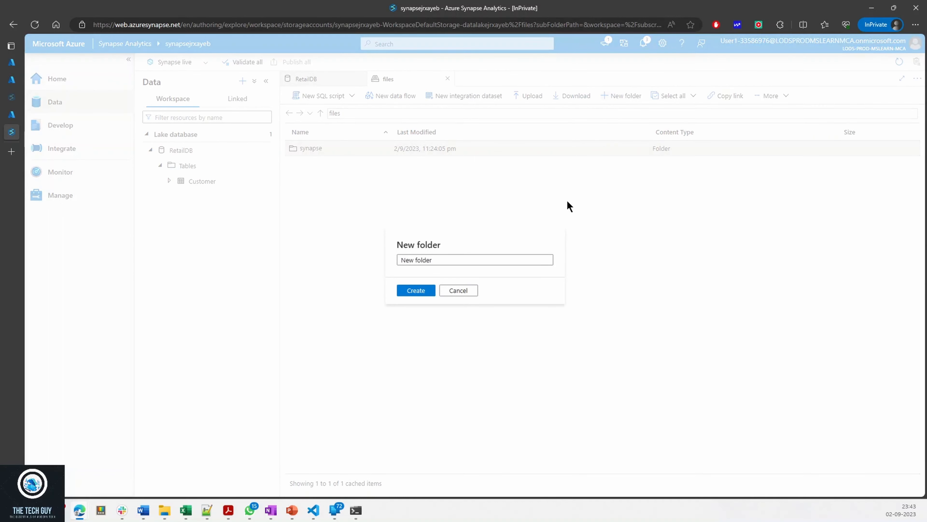
triple_click(520, 258)
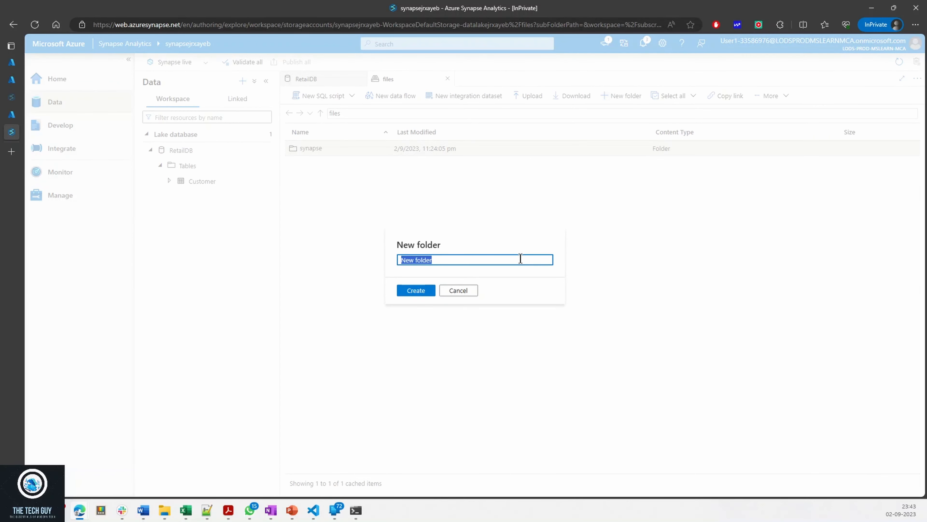
text(RetailDB)
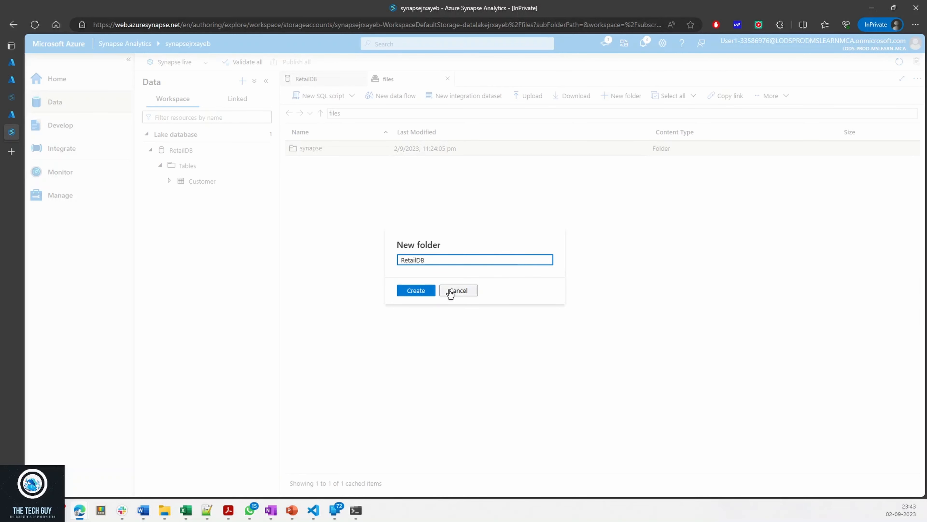
click(412, 293)
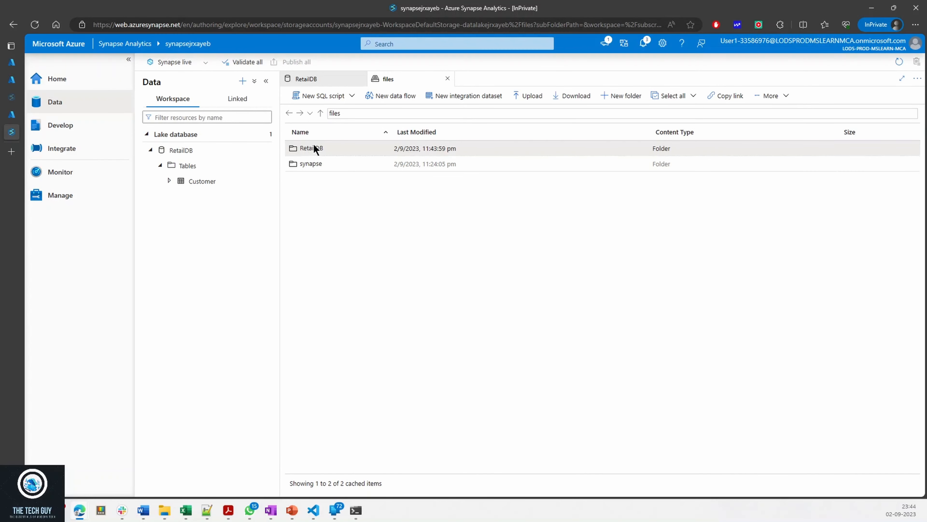
- Upload customer.csv from the Lab folder on New Volume (D:) into the RetailDB folder
double_click(312, 148)
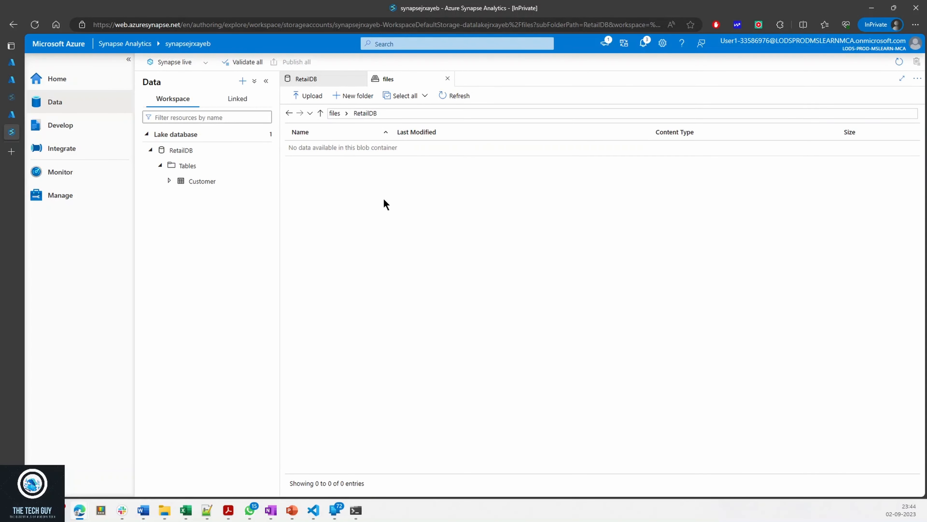
click(308, 95)
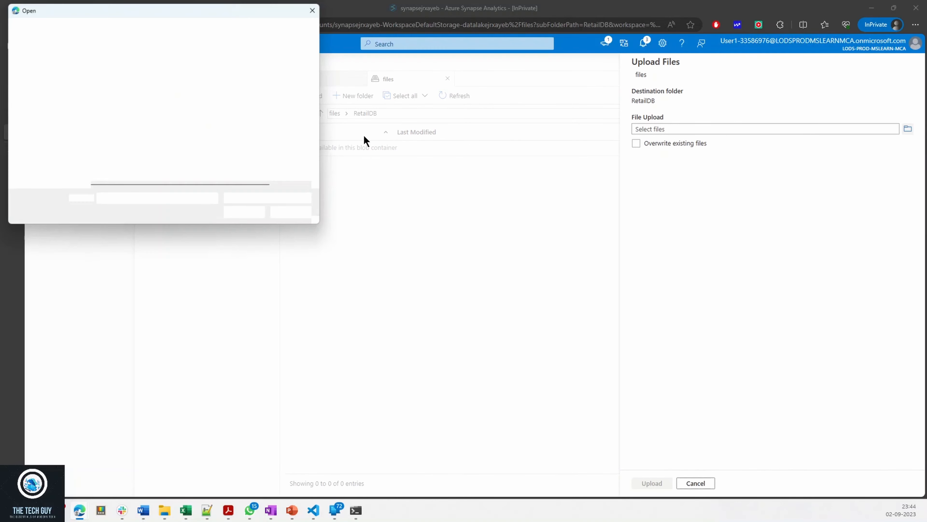
click(40, 110)
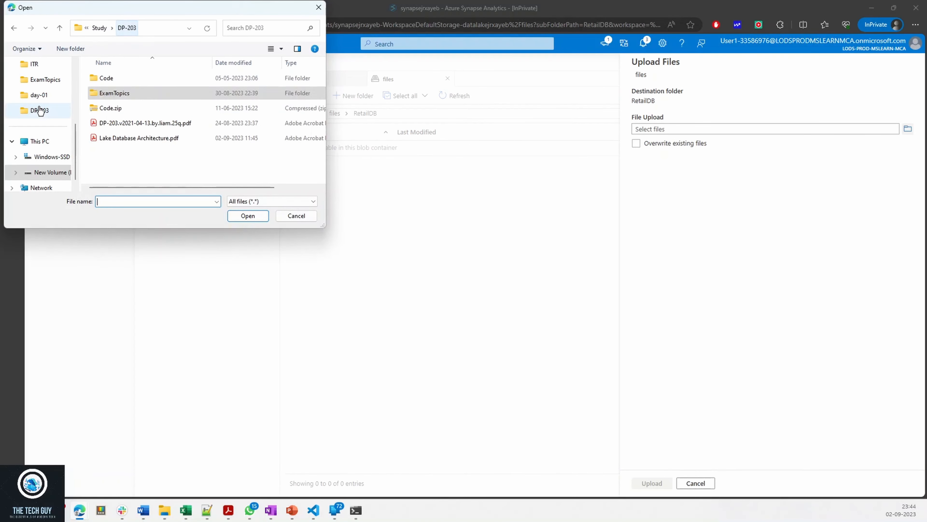
scroll(46, 111, up, 3)
scroll(46, 146, down, 5)
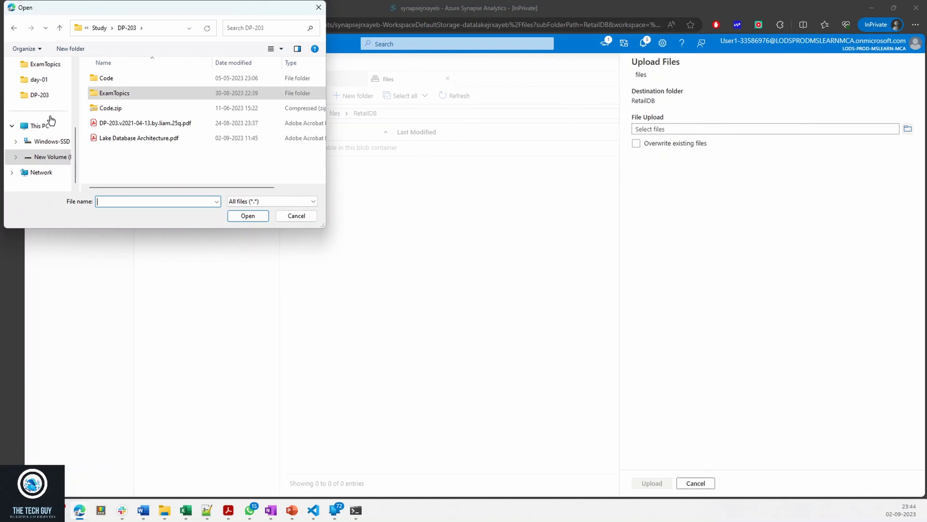
click(73, 157)
scroll(126, 161, down, 3)
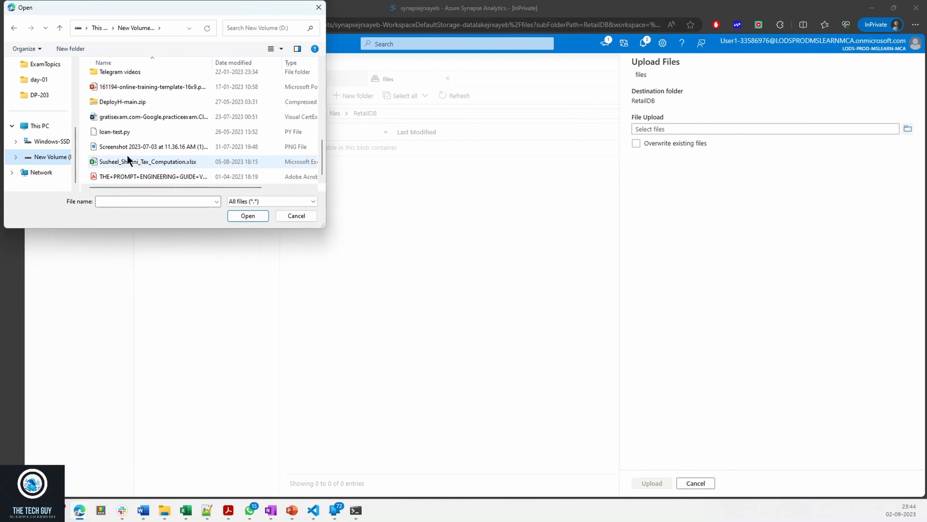
scroll(125, 139, up, 6)
click(113, 126)
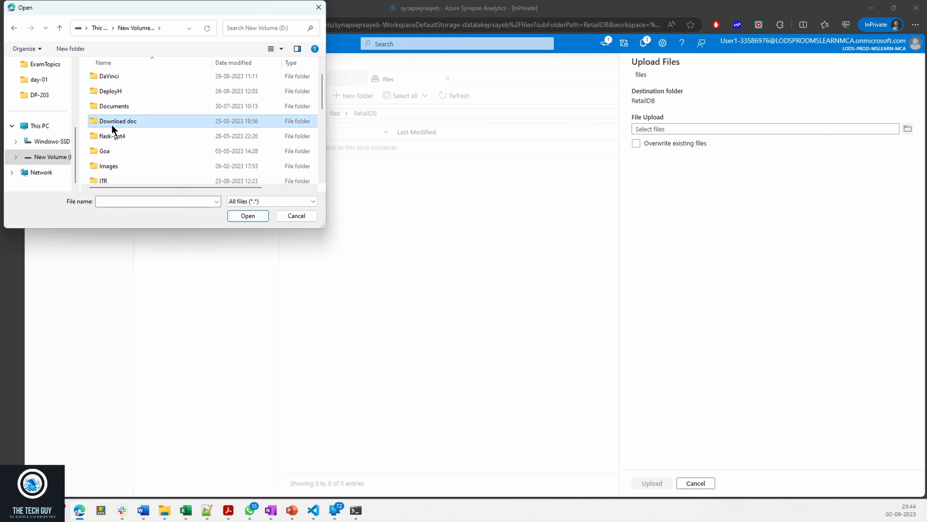
key(l)
key(Return)
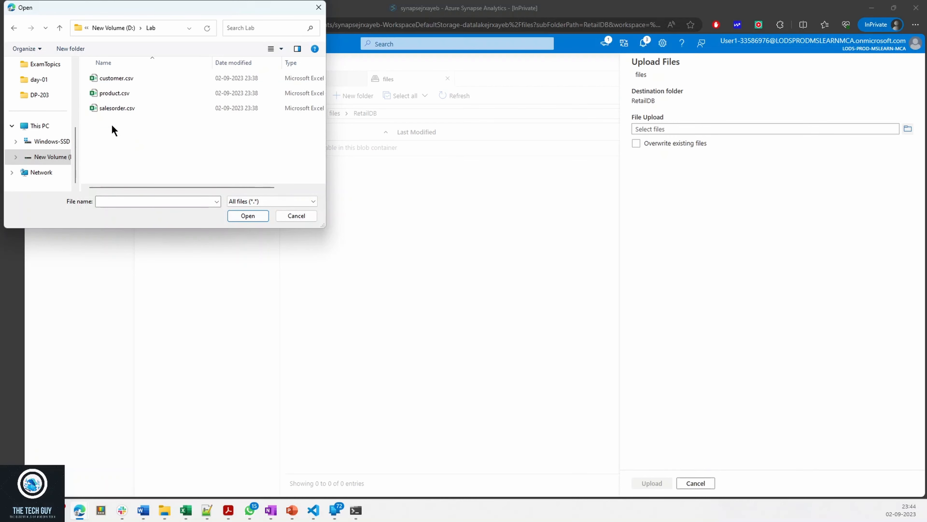
double_click(107, 81)
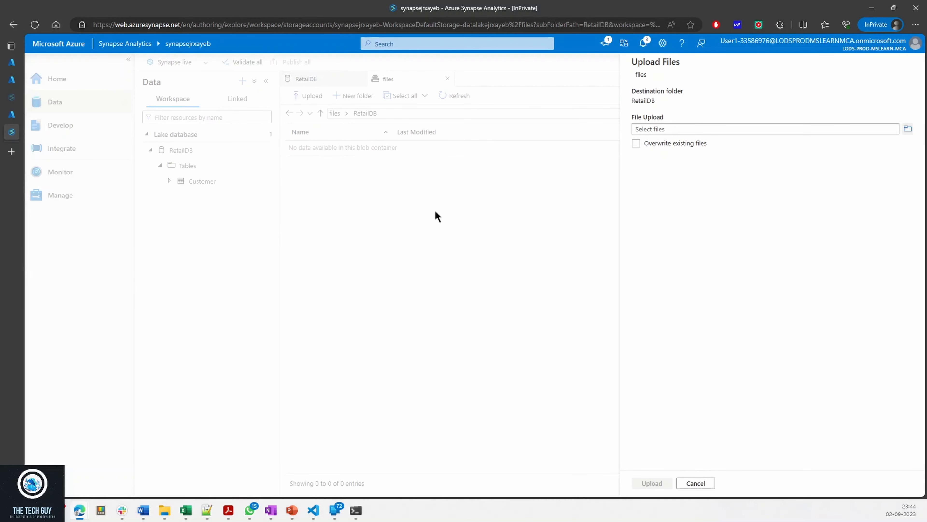
click(646, 483)
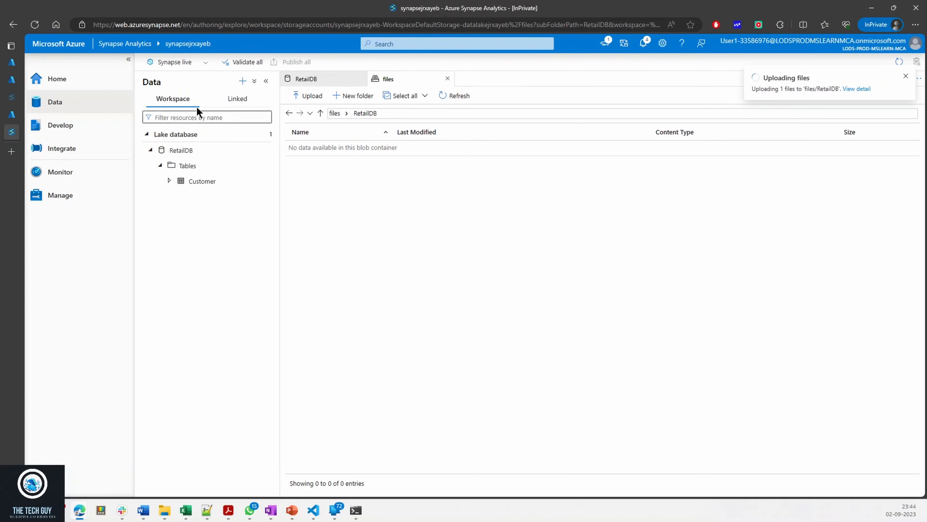
- Preview the uploaded customer.csv from the linked storage, inspect all its columns, and close the preview
click(238, 98)
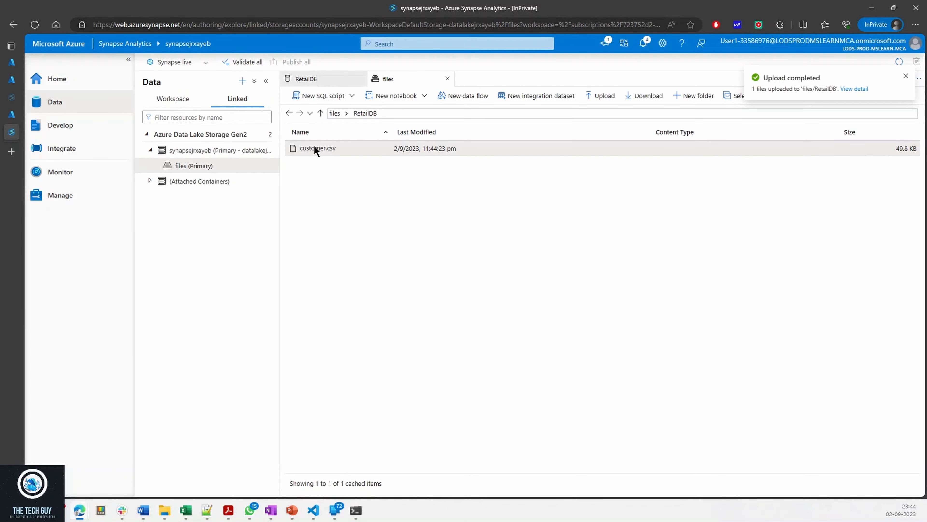
right_click(324, 149)
click(347, 154)
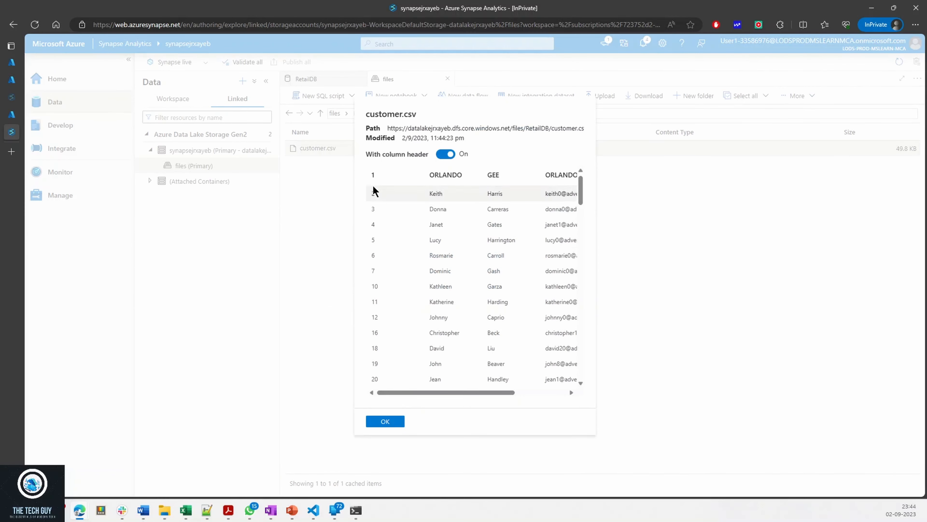
mouse_move(490, 392)
mouse_down()
mouse_move(501, 392)
mouse_move(492, 392)
mouse_up()
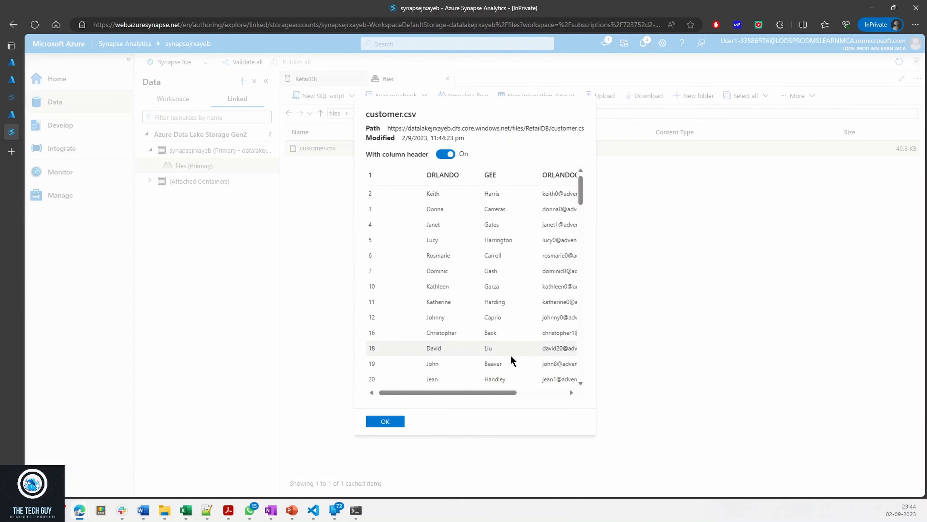
drag(508, 393, 573, 393)
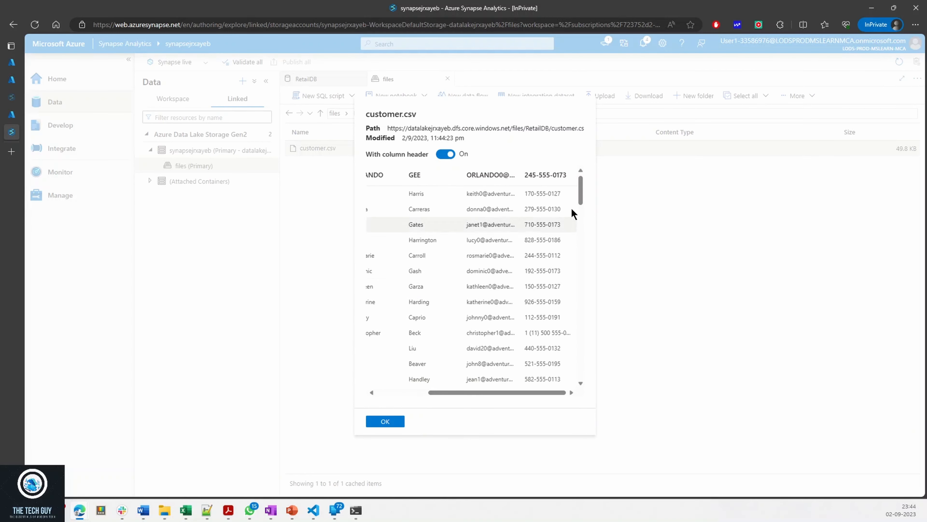
click(385, 421)
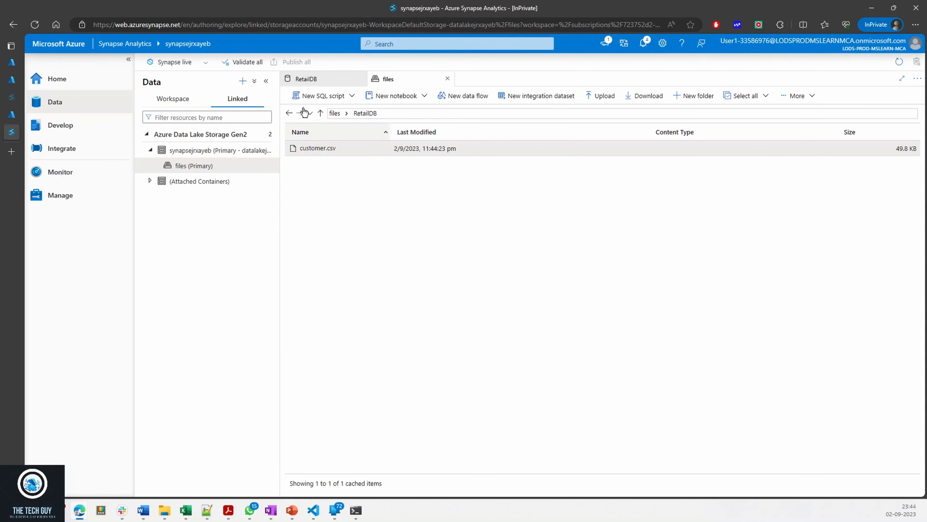
- Check which actions the RetailDB designer offers for the Customer table in the Others group
click(332, 83)
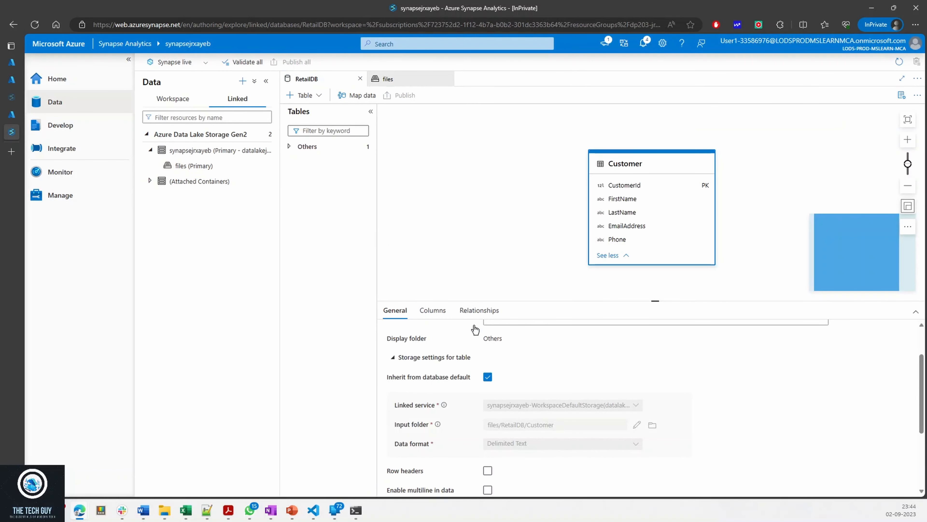
click(288, 146)
right_click(310, 159)
click(309, 163)
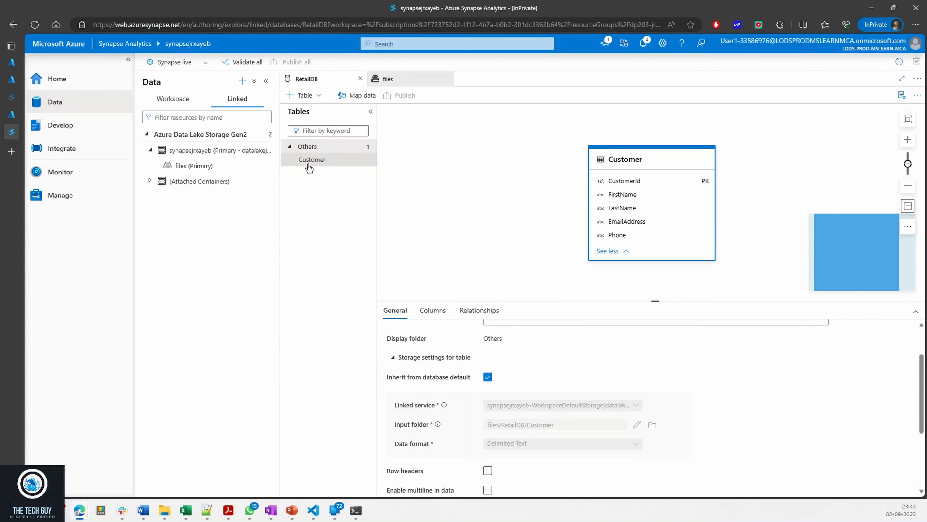
right_click(310, 159)
click(299, 176)
click(368, 161)
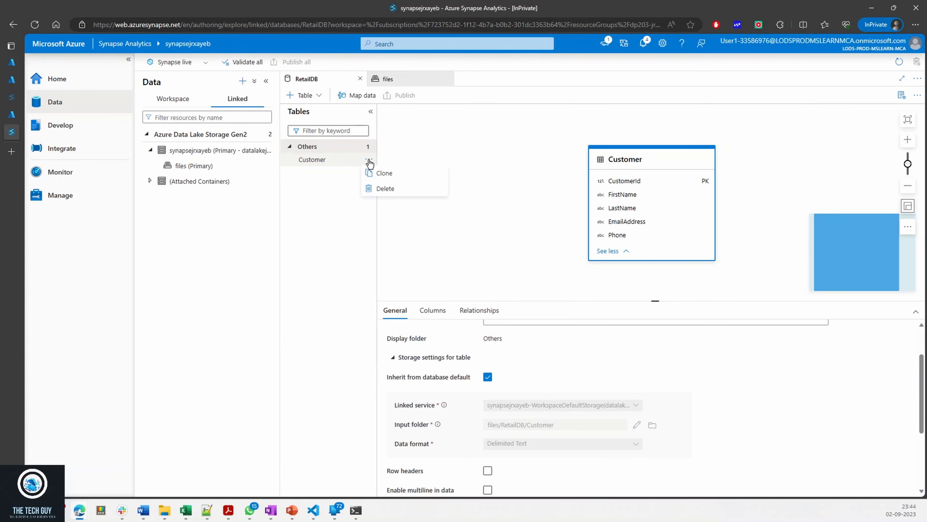
click(338, 194)
- Generate a new SQL script selecting the TOP 100 rows from the workspace's Customer table
click(167, 109)
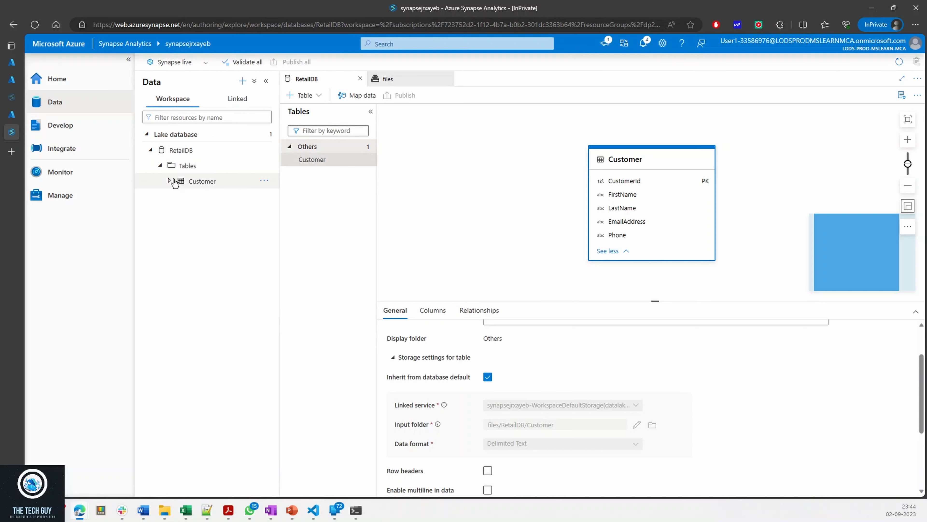
click(262, 182)
mouse_move(292, 197)
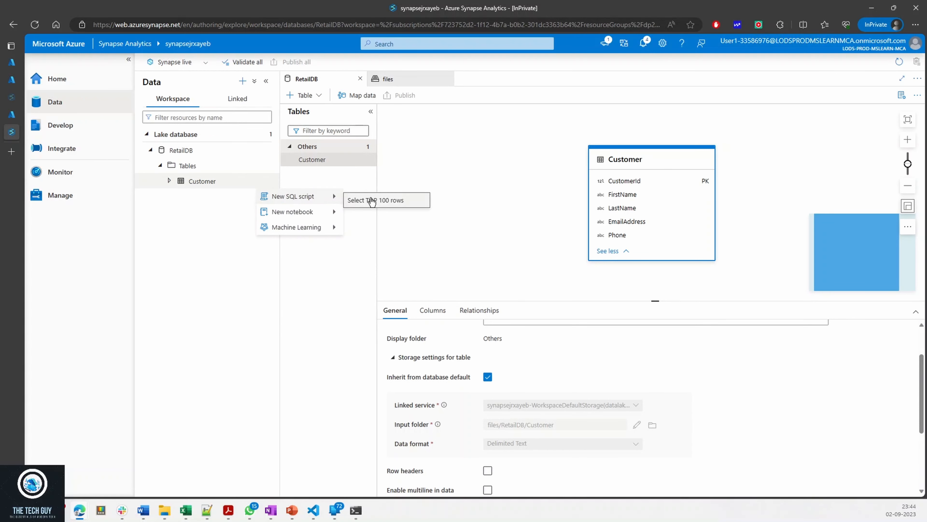
click(343, 200)
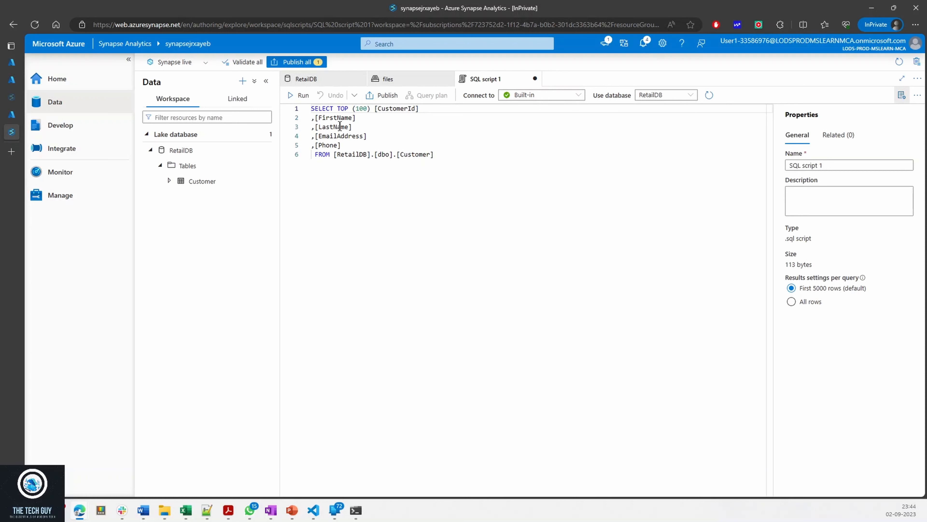
- Try to run the selected TOP 100 query text on the RetailDB database with the Built-in pool
drag(347, 147, 325, 118)
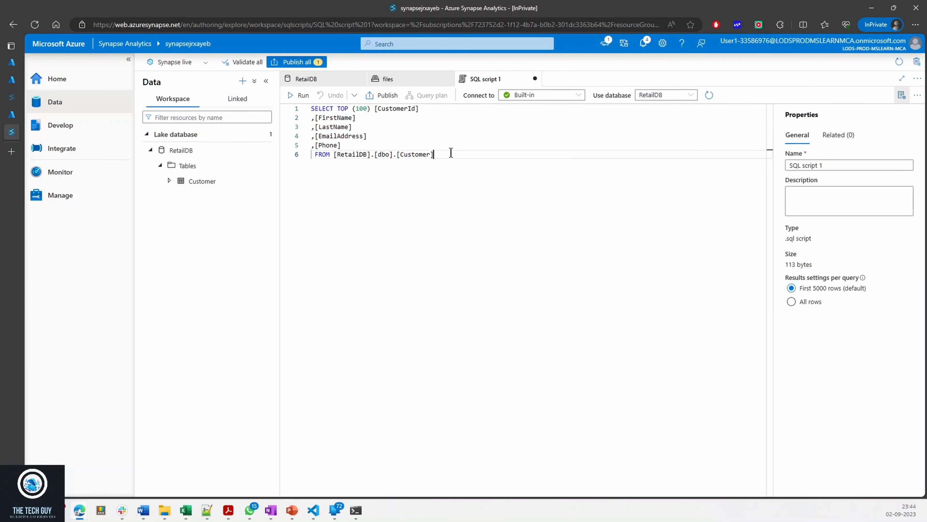
drag(451, 153, 315, 110)
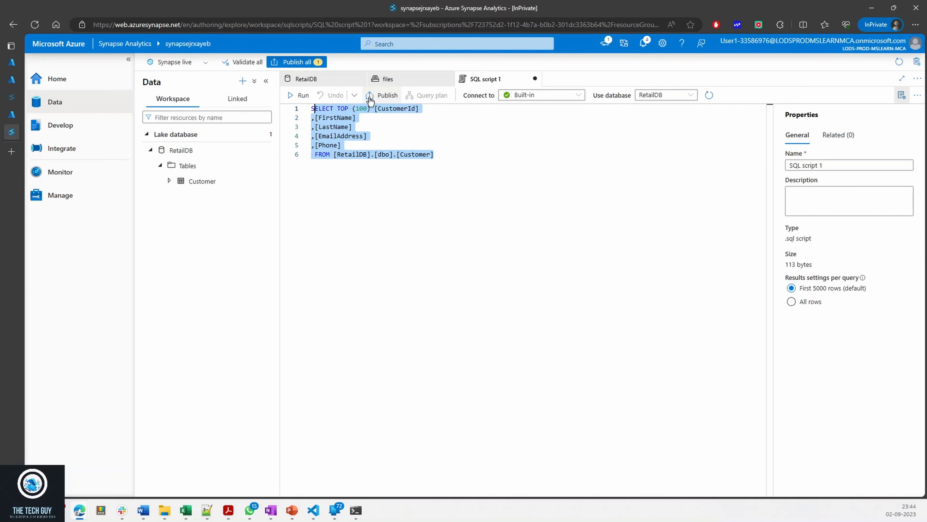
click(298, 95)
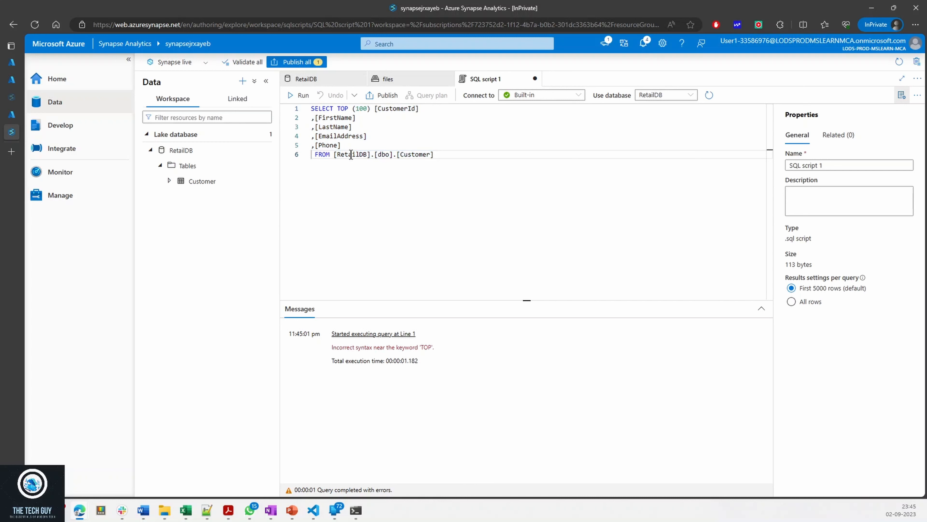
- Try to run the whole TOP 100 Customer query again with the Built-in pool, and reselect RetailDB as its database
click(301, 97)
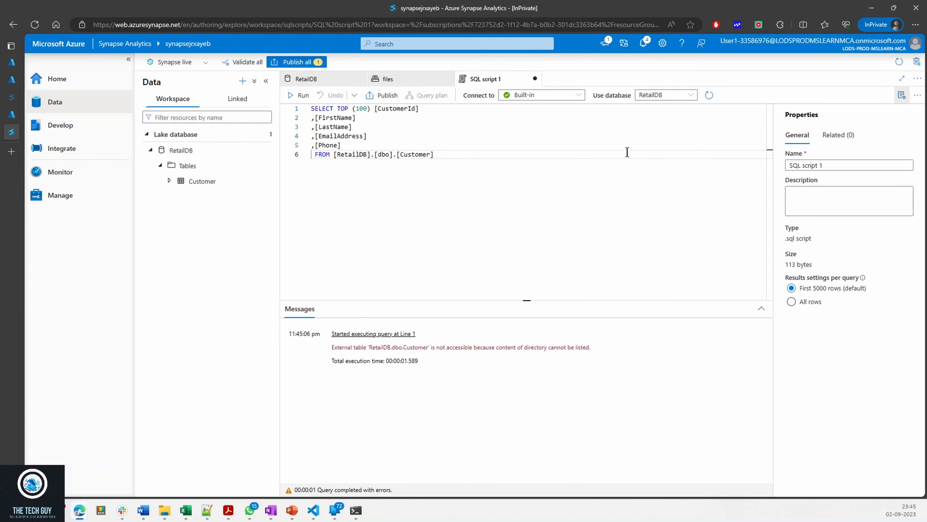
drag(469, 164, 297, 106)
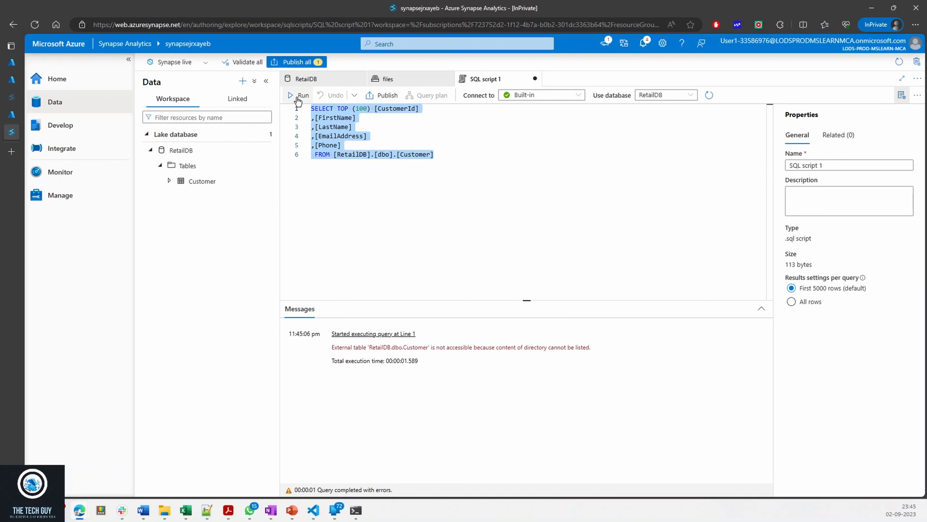
click(300, 97)
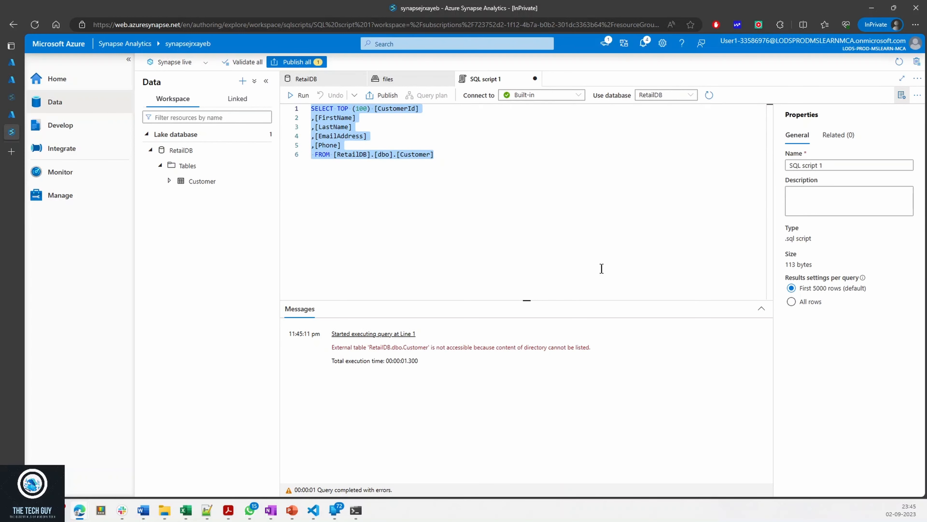
click(602, 268)
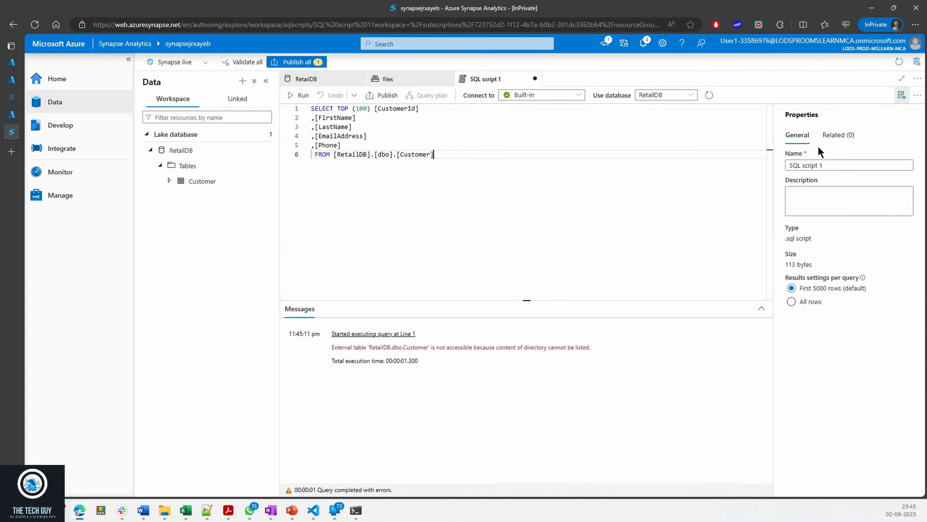
click(643, 96)
click(652, 124)
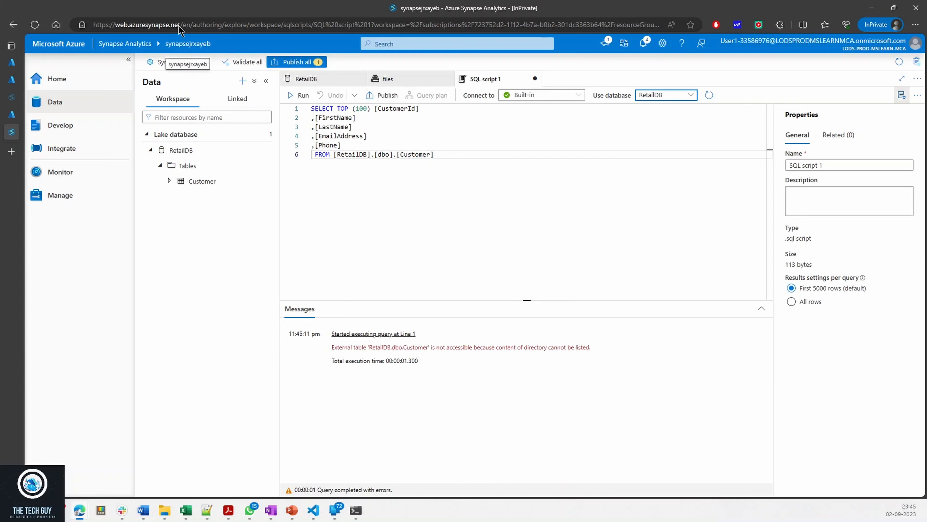
- Look at the Synapse workspace overview in the Azure portal and return to Synapse Studio
click(12, 114)
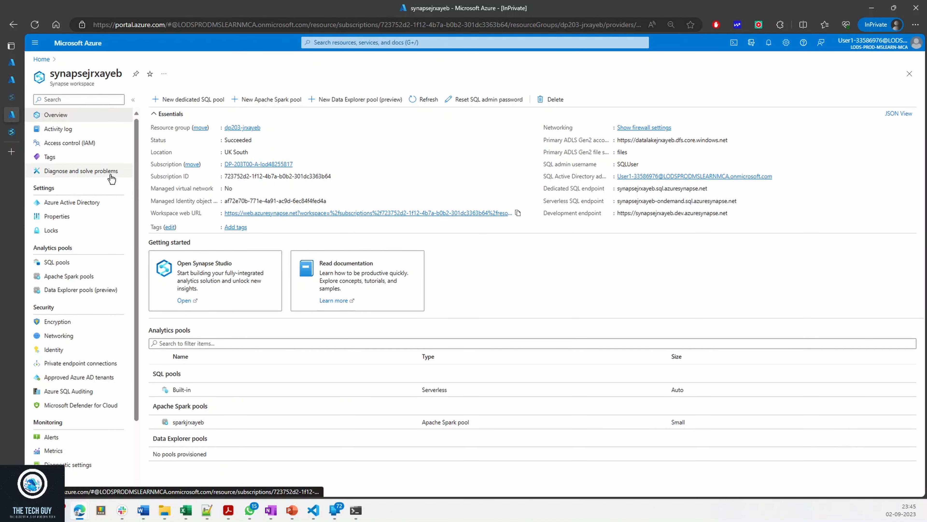
click(11, 65)
click(12, 133)
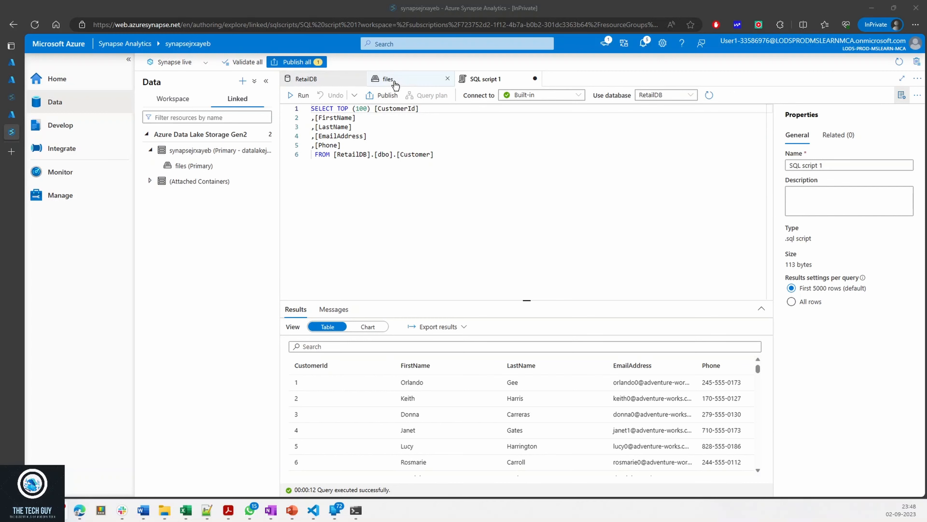
- Show the RetailDB folder in the files container, and close the open RetailDB database designer
click(382, 79)
click(366, 115)
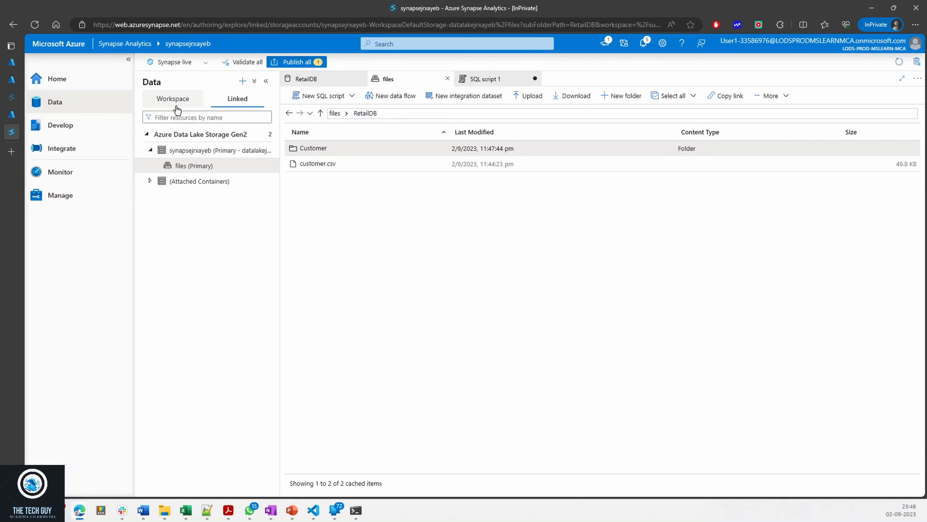
click(313, 81)
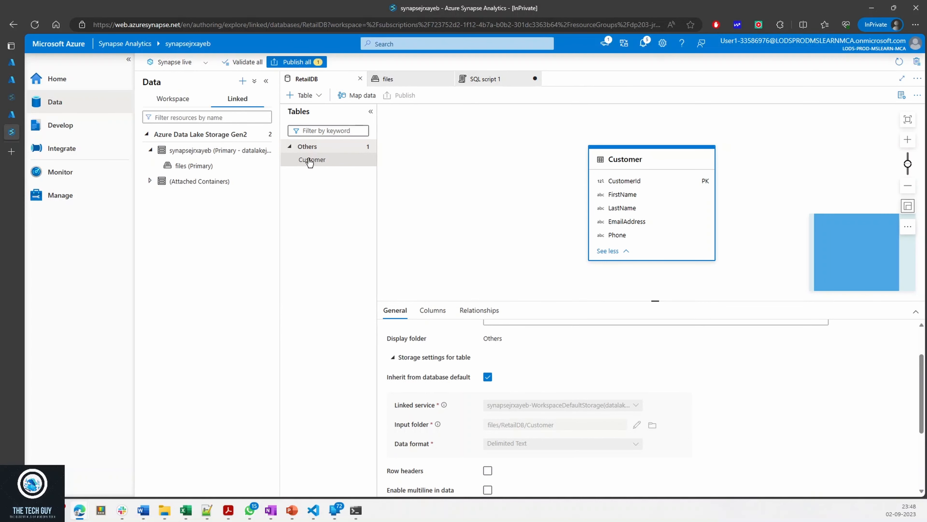
click(360, 78)
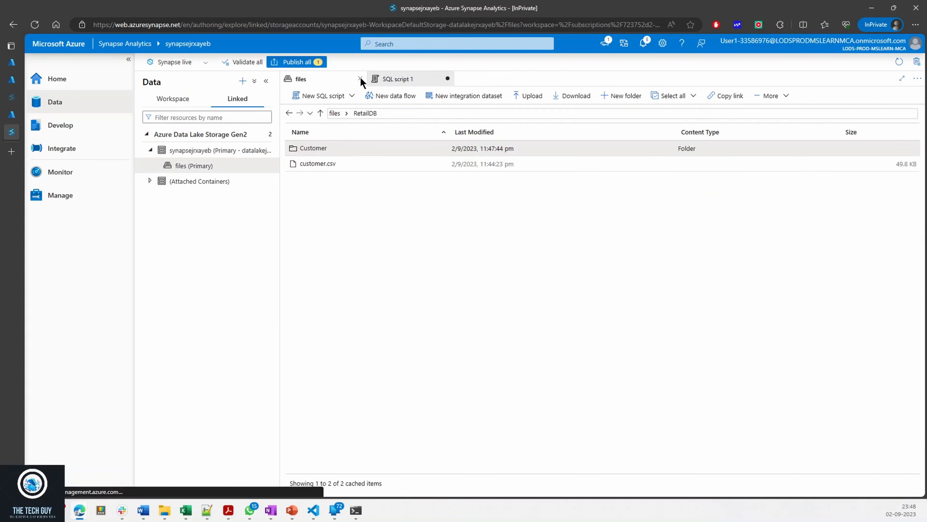
- Reopen the RetailDB lake database and inspect the Customer table's storage settings, including its input folder path
click(172, 98)
click(266, 154)
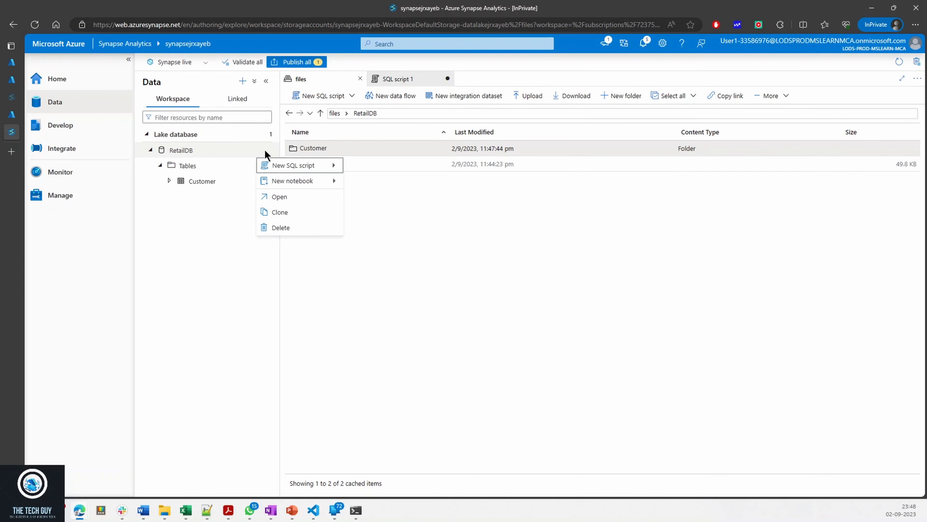
click(280, 199)
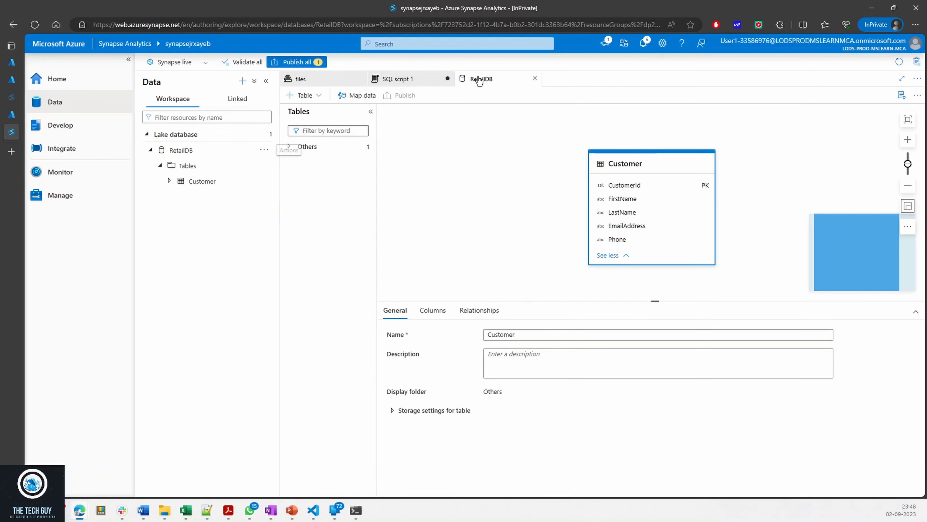
click(294, 149)
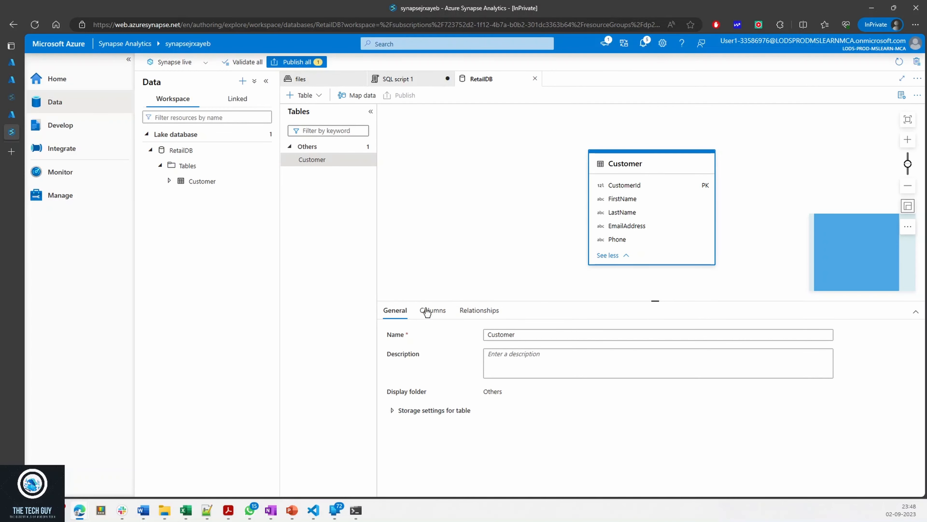
click(393, 411)
scroll(522, 491, down, 2)
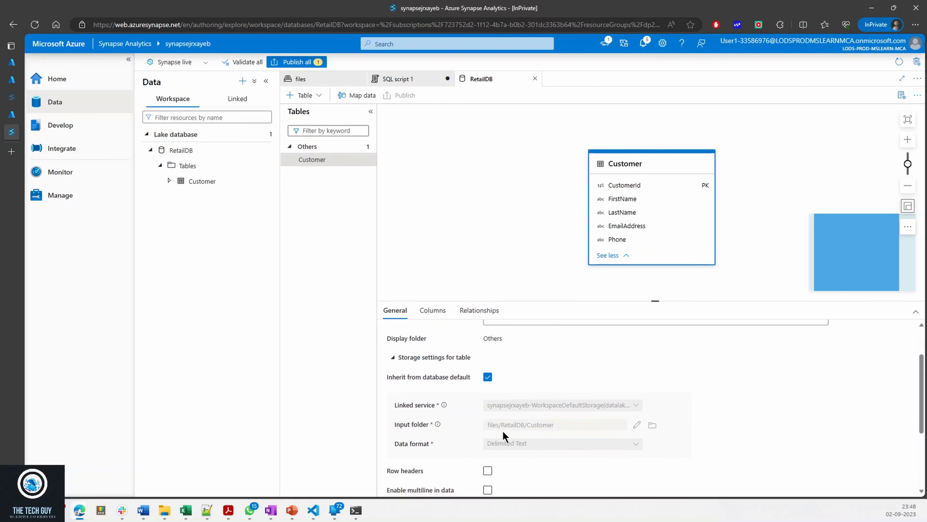
drag(489, 425, 559, 430)
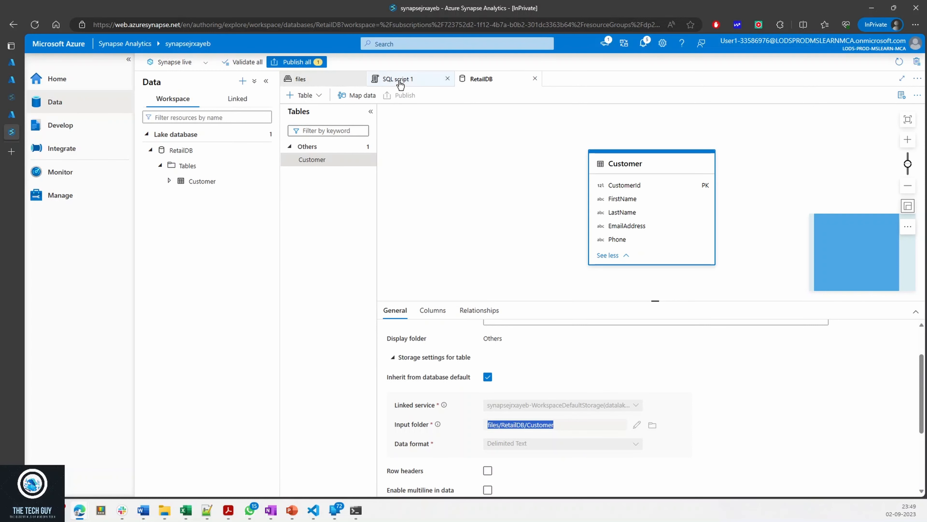
- Open the Customer folder under files/RetailDB in the linked storage and compare its contents with the SQL script 1 results
click(237, 98)
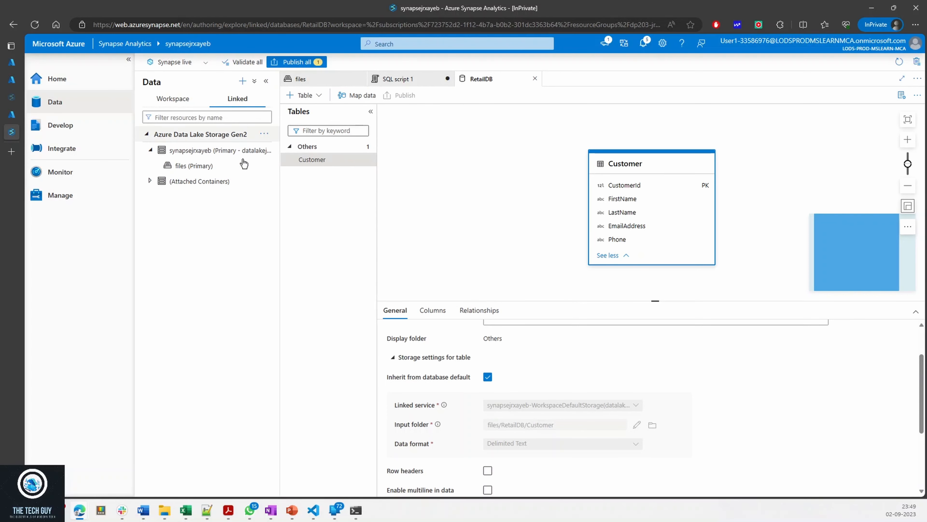
click(310, 80)
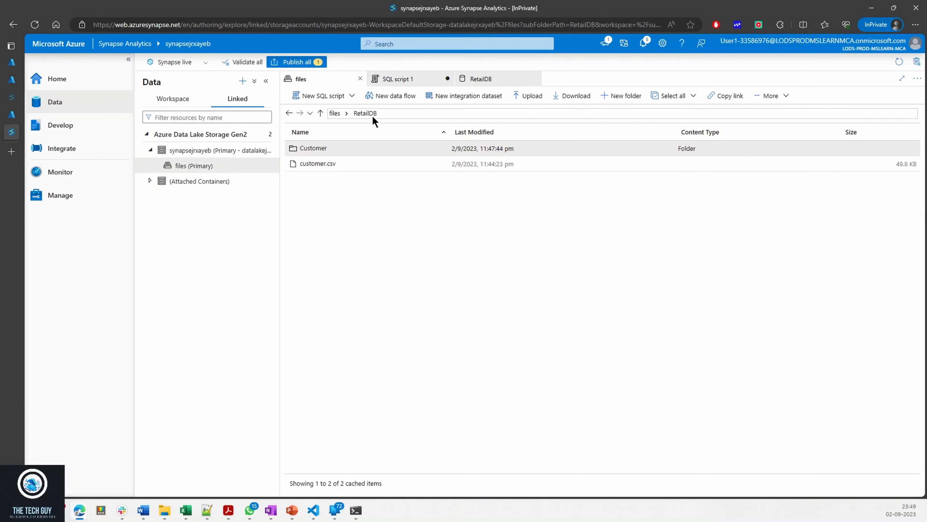
double_click(308, 149)
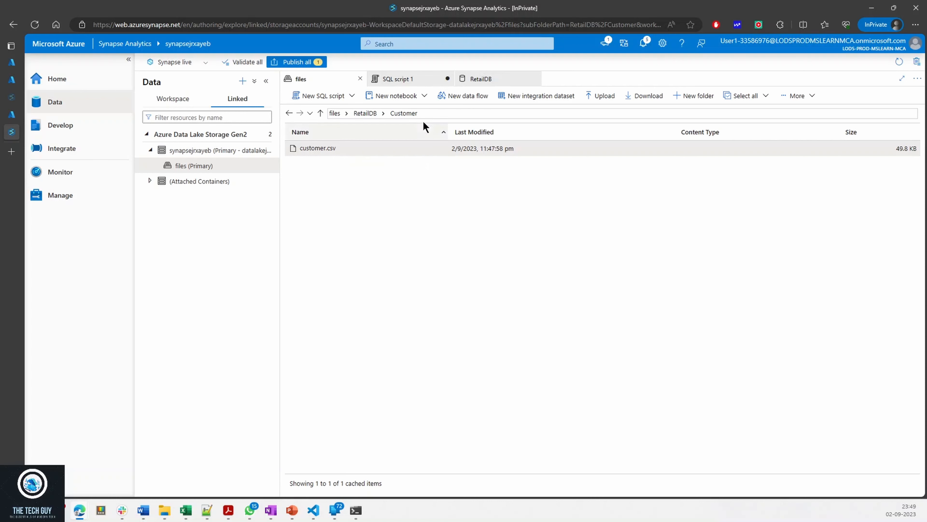
click(404, 88)
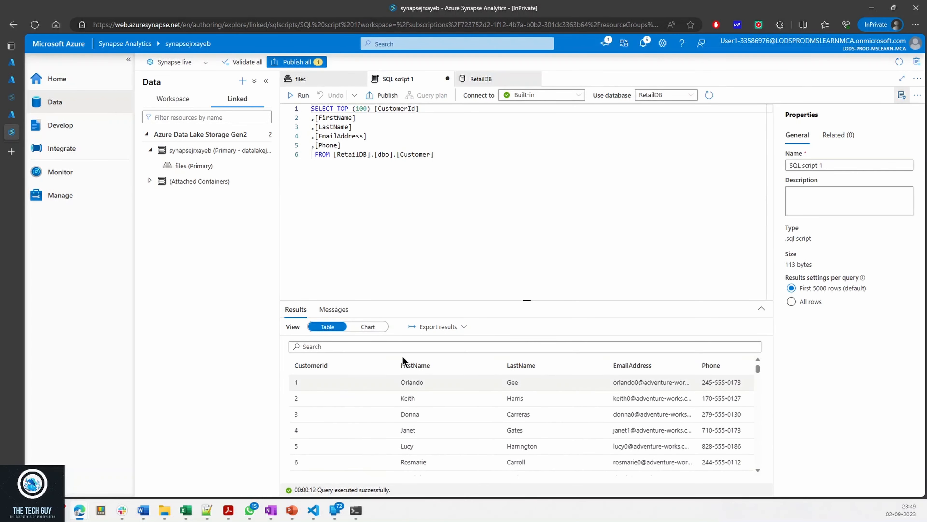
click(304, 83)
- Preview customer.csv in the Customer folder with the column header option off, and close the preview
right_click(317, 149)
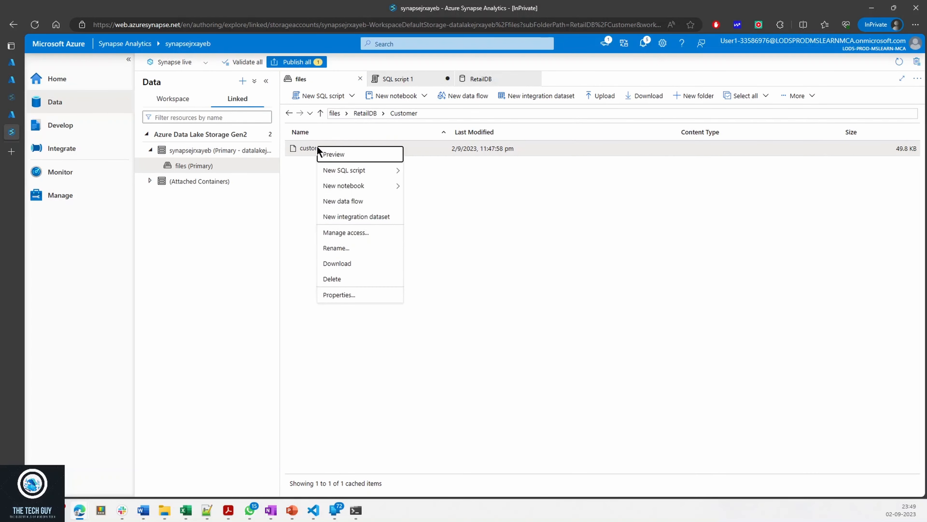
click(328, 154)
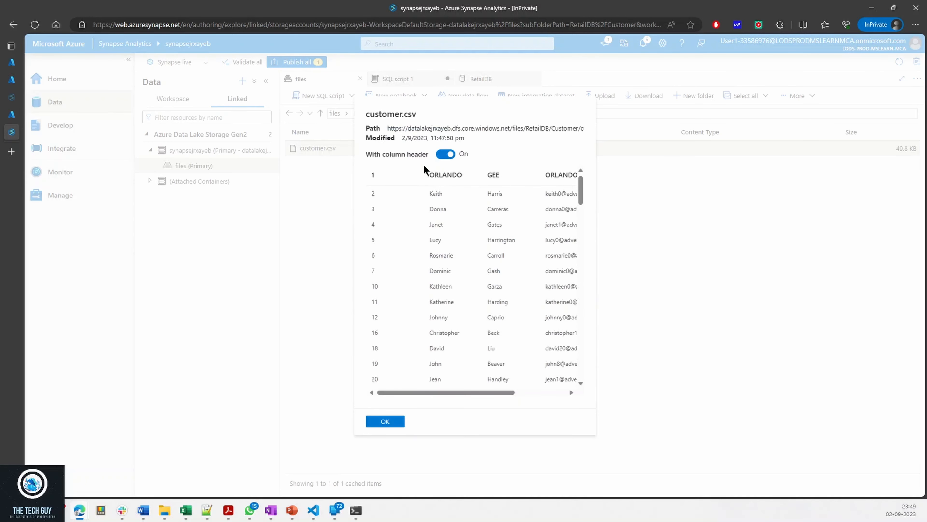
click(446, 153)
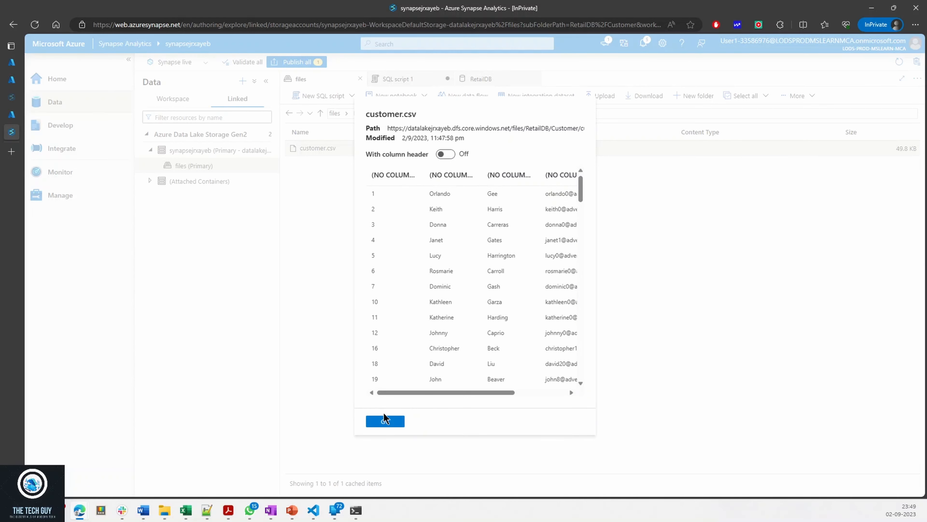
click(382, 423)
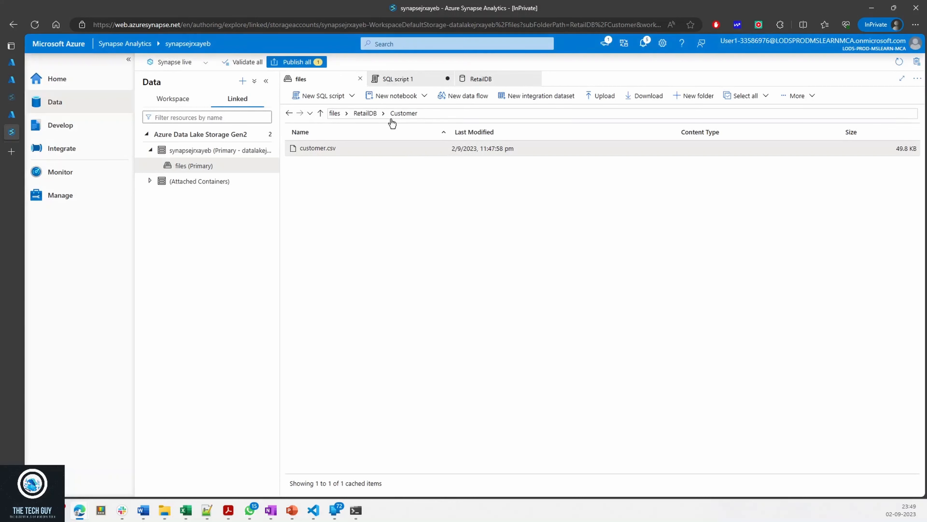
- Review the SELECT statement in SQL script 1 against the column names of its query results
click(476, 79)
click(409, 79)
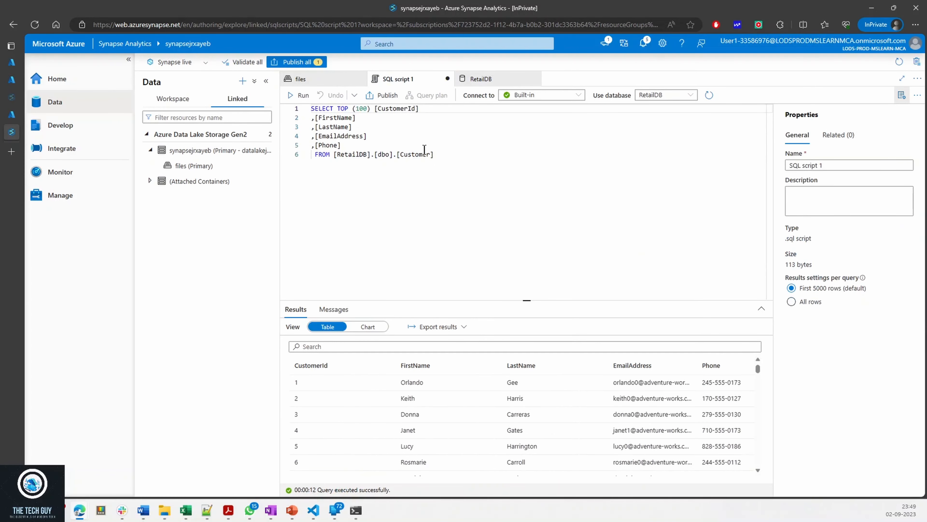
drag(434, 154, 311, 118)
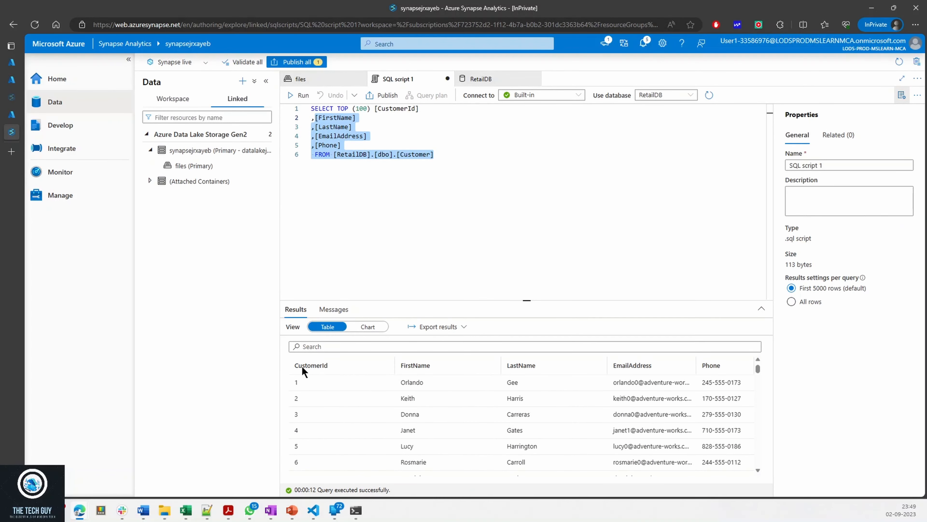
click(415, 367)
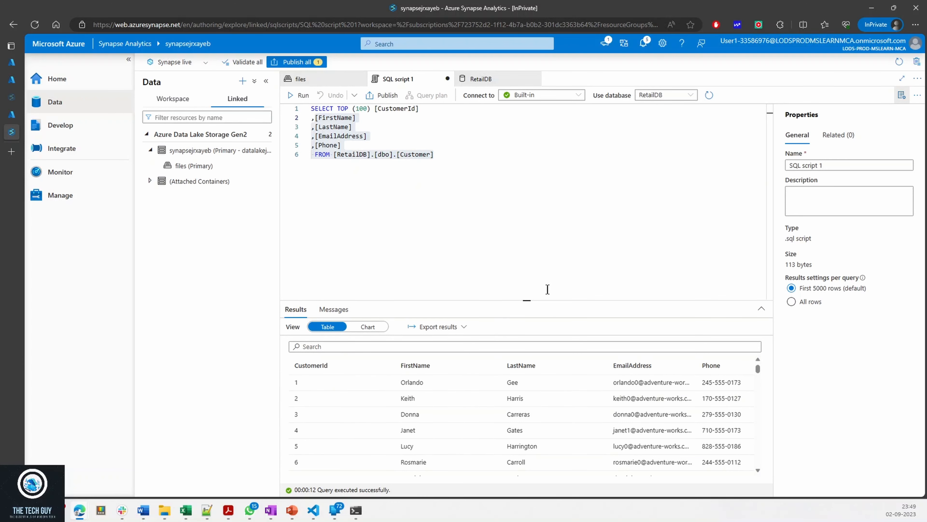
- Start adding tables to the RetailDB database from a template, choosing the Retail template and continuing to its table list
click(243, 81)
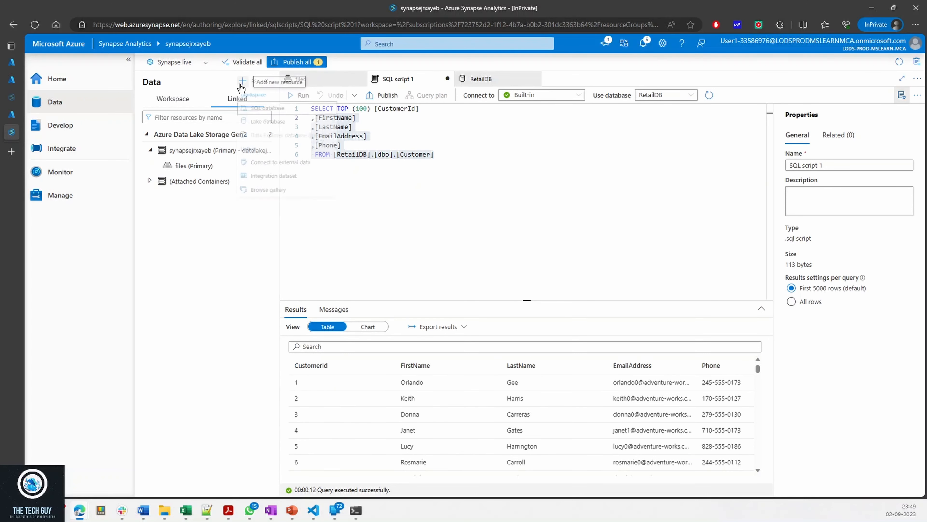
click(473, 87)
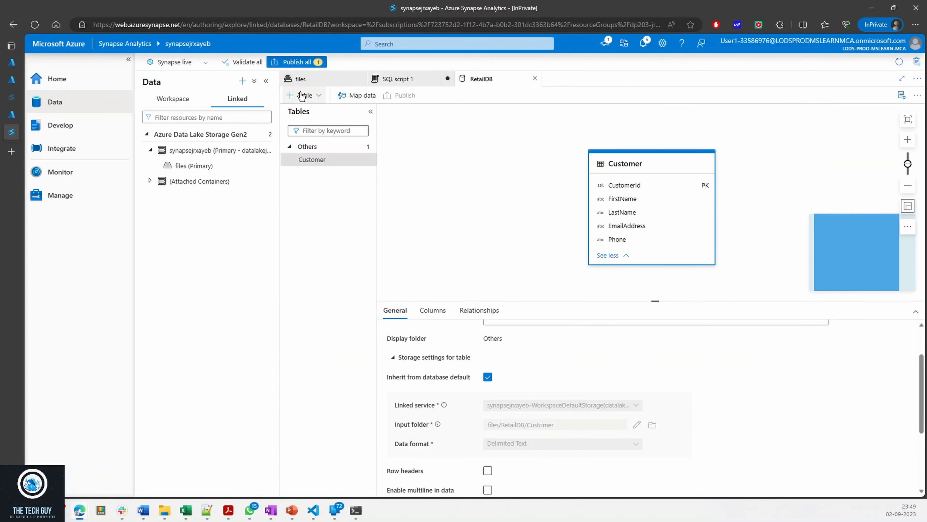
click(302, 95)
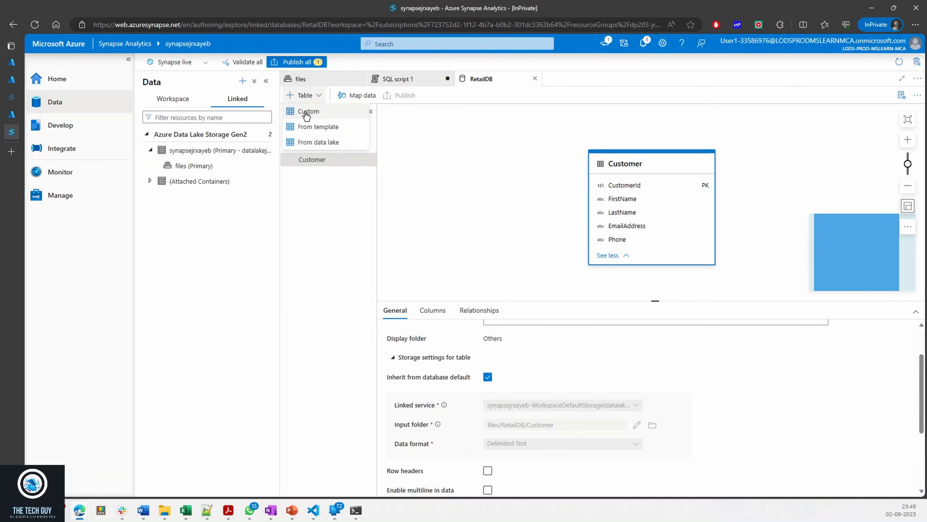
click(306, 126)
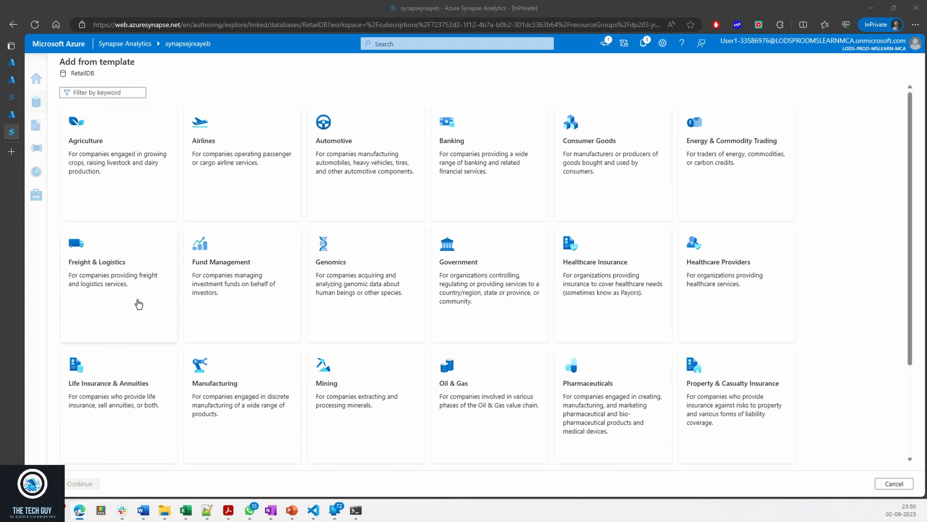
scroll(617, 362, down, 2)
scroll(623, 369, down, 2)
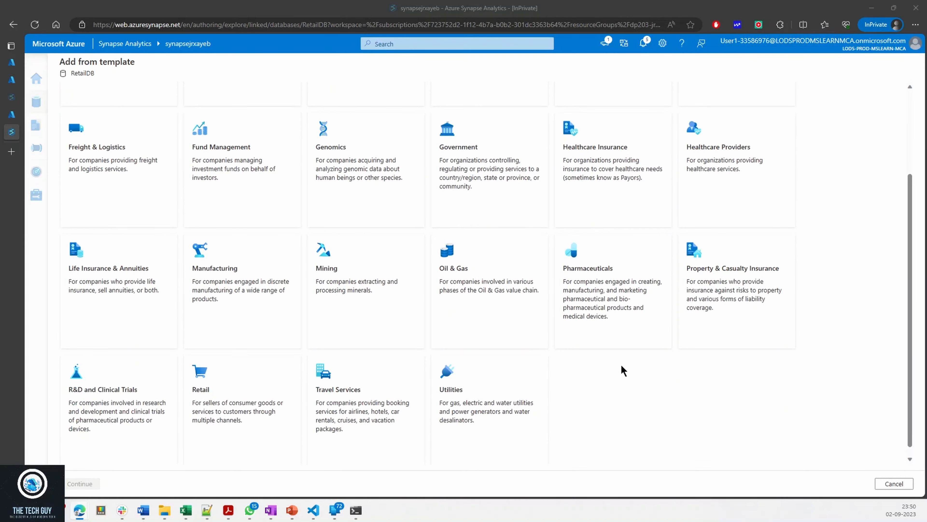
click(239, 400)
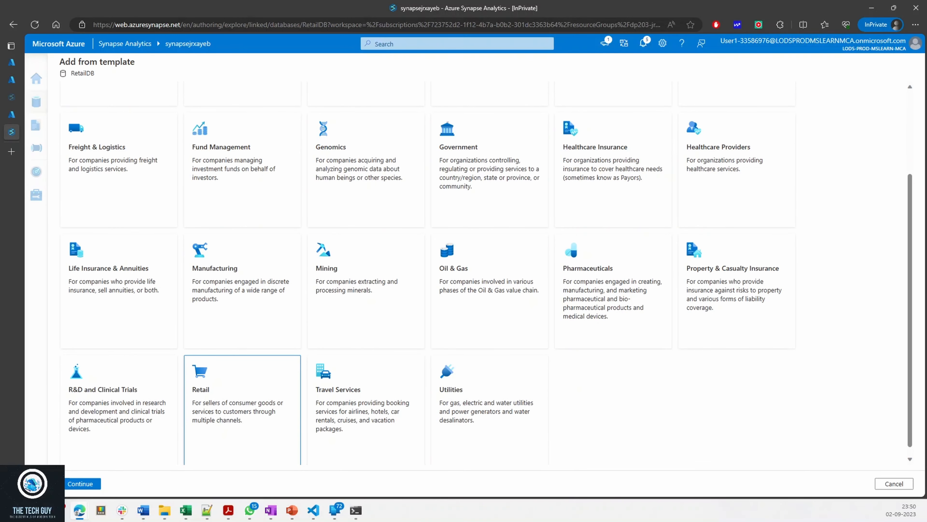
click(74, 483)
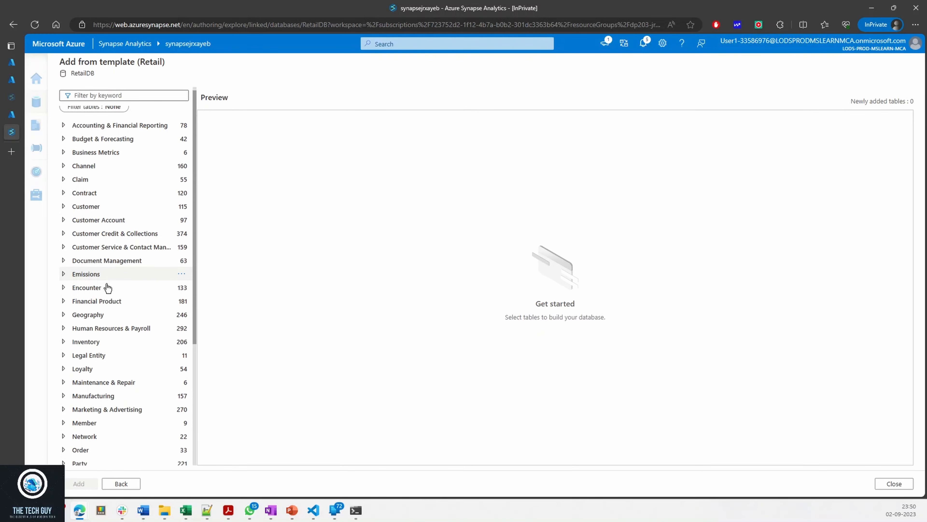
- Select the RetailProduct table in the Product group of the Retail template's table list
scroll(106, 292, down, 5)
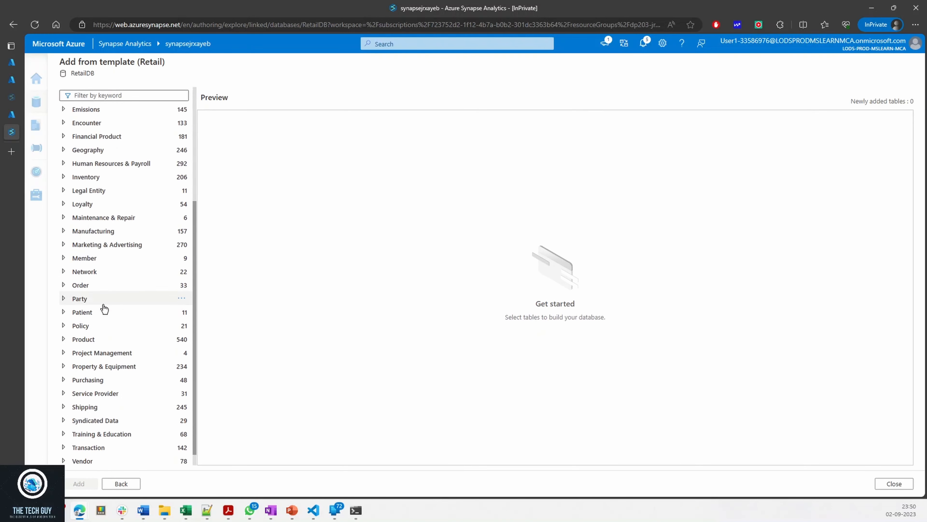
click(63, 339)
scroll(152, 356, down, 4)
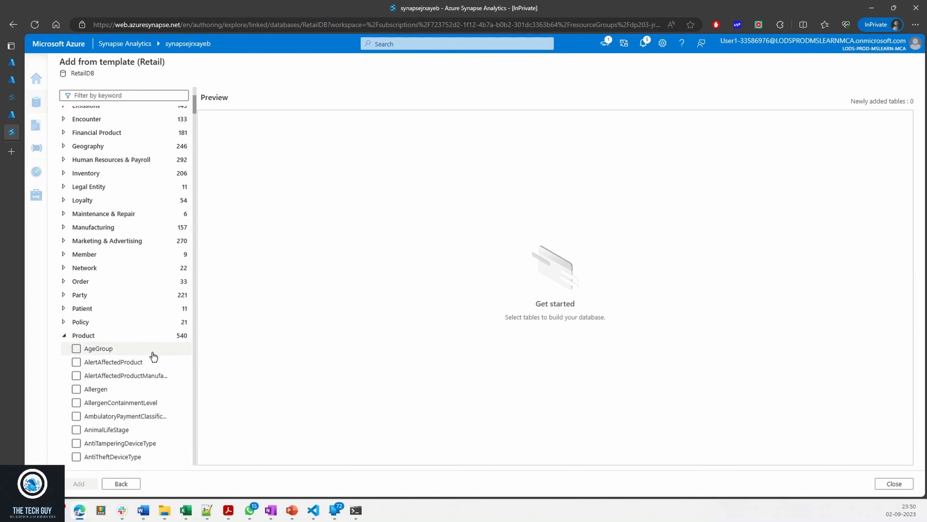
scroll(152, 356, down, 15)
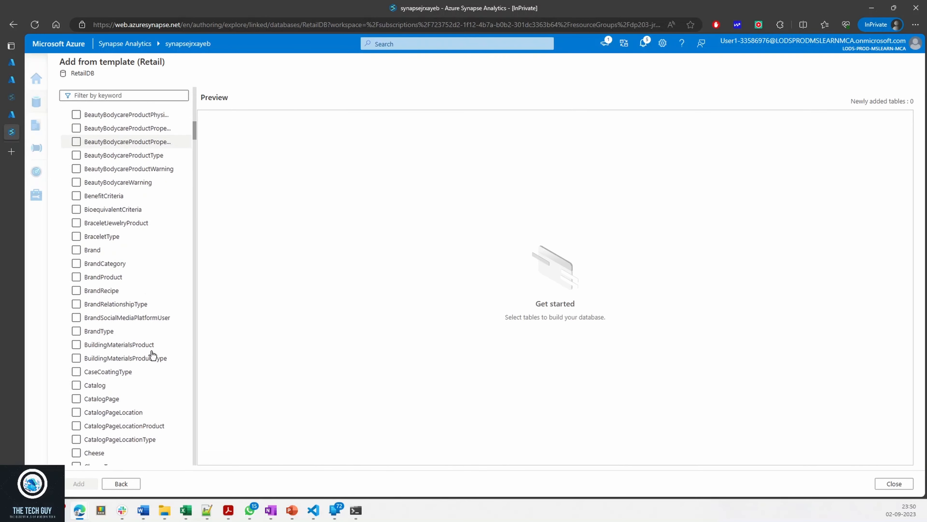
scroll(152, 355, down, 10)
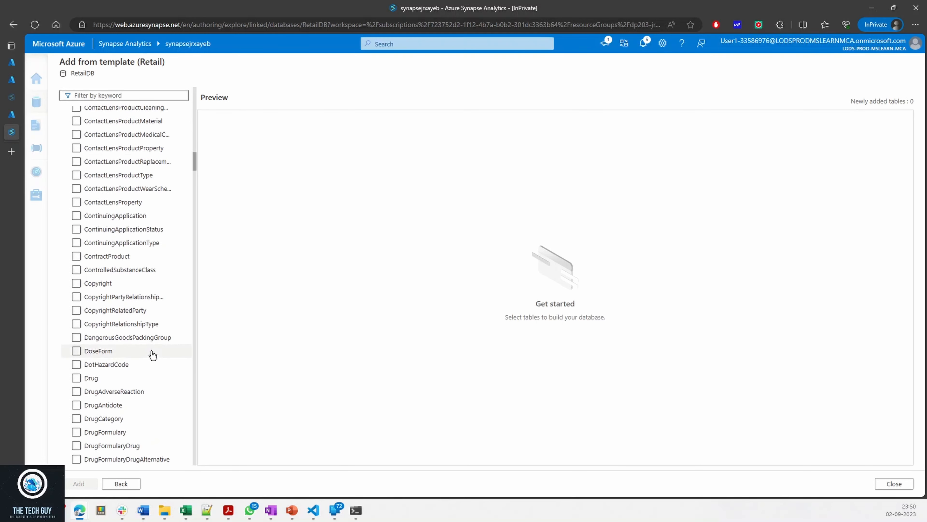
scroll(152, 355, down, 12)
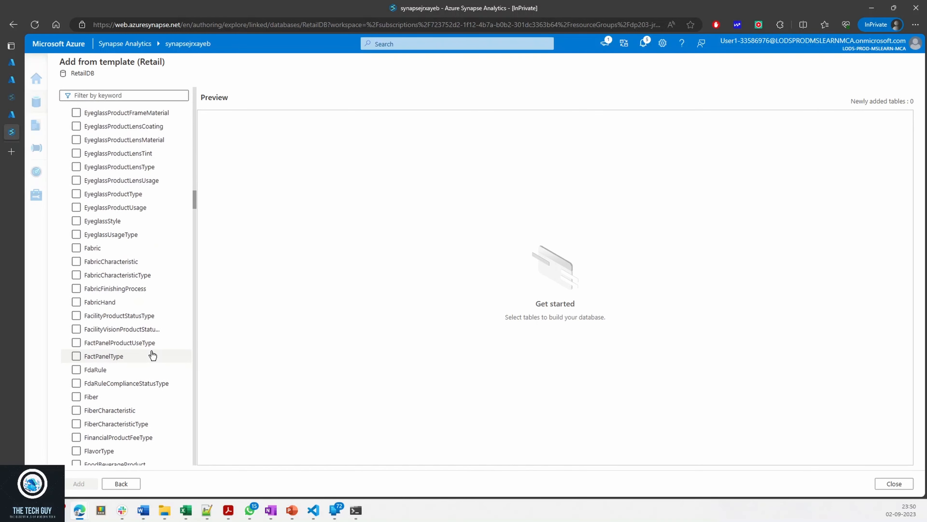
scroll(153, 355, down, 15)
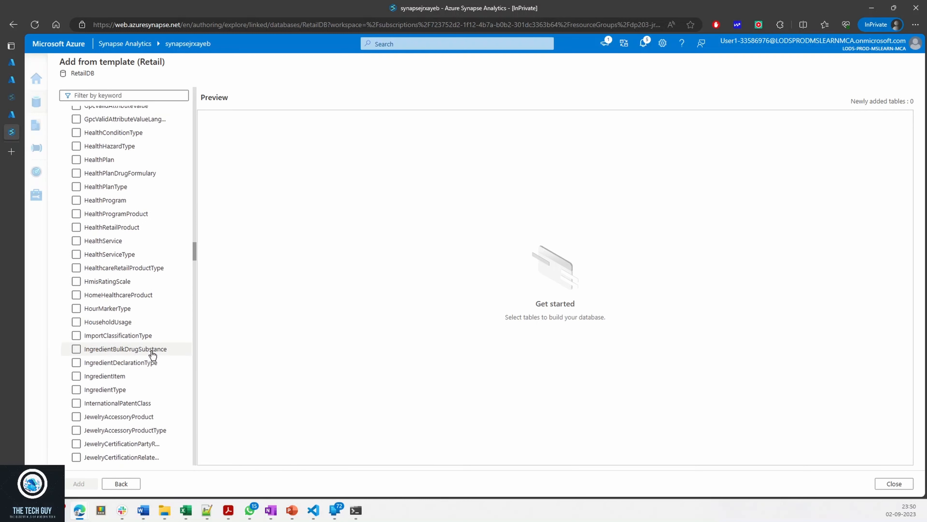
scroll(153, 355, down, 15)
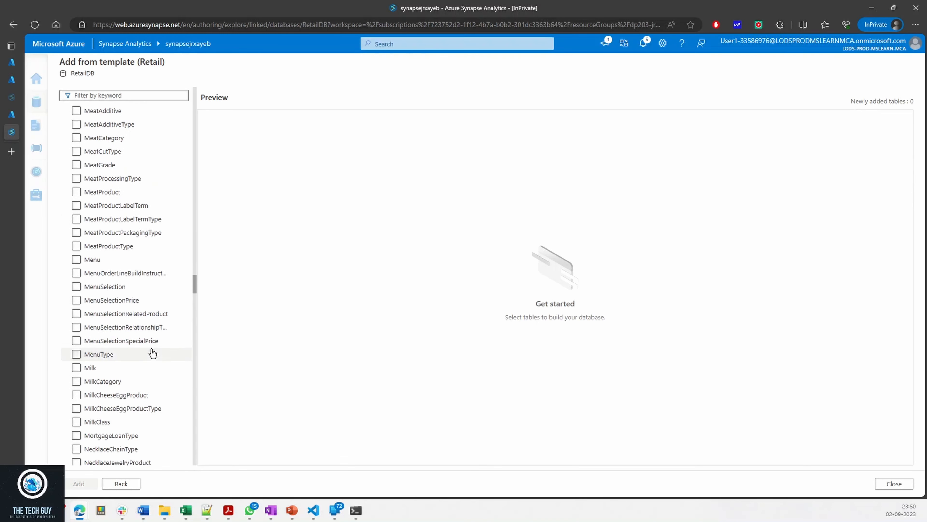
scroll(153, 353, down, 5)
scroll(152, 354, down, 10)
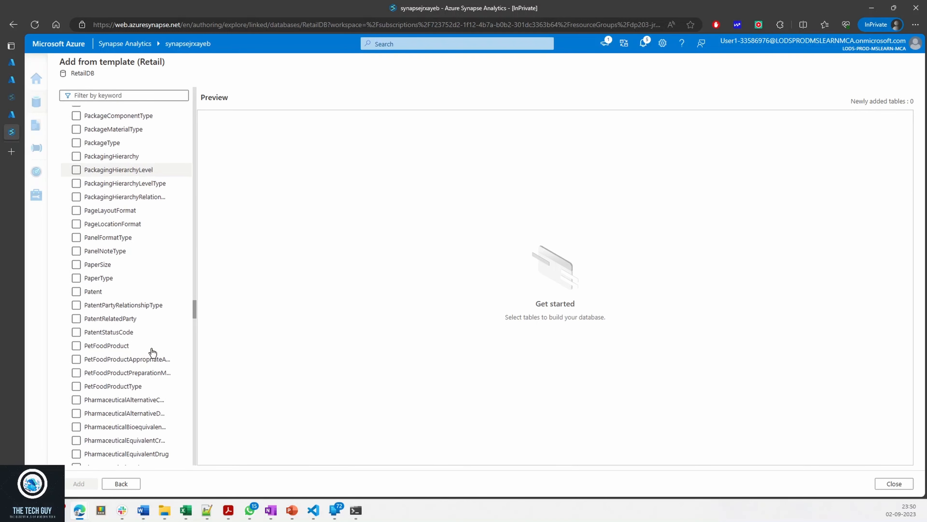
scroll(153, 353, down, 15)
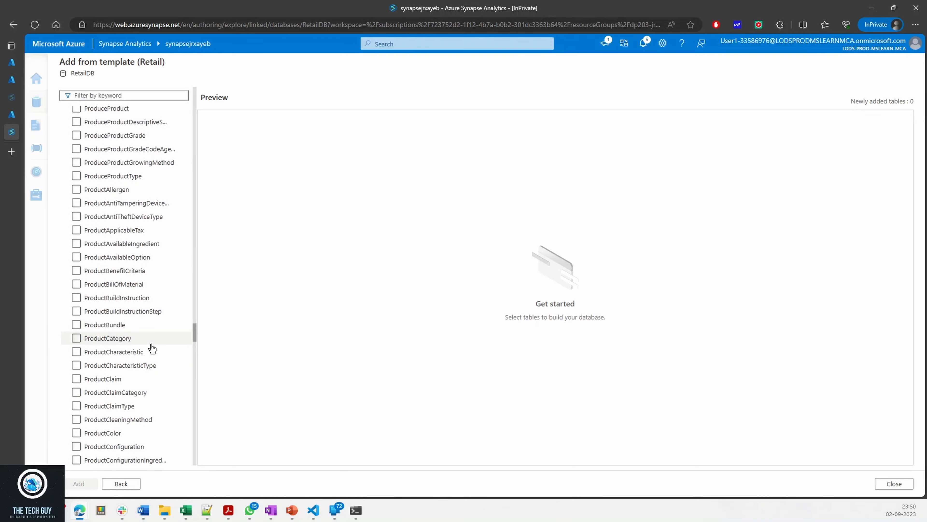
scroll(152, 350, down, 10)
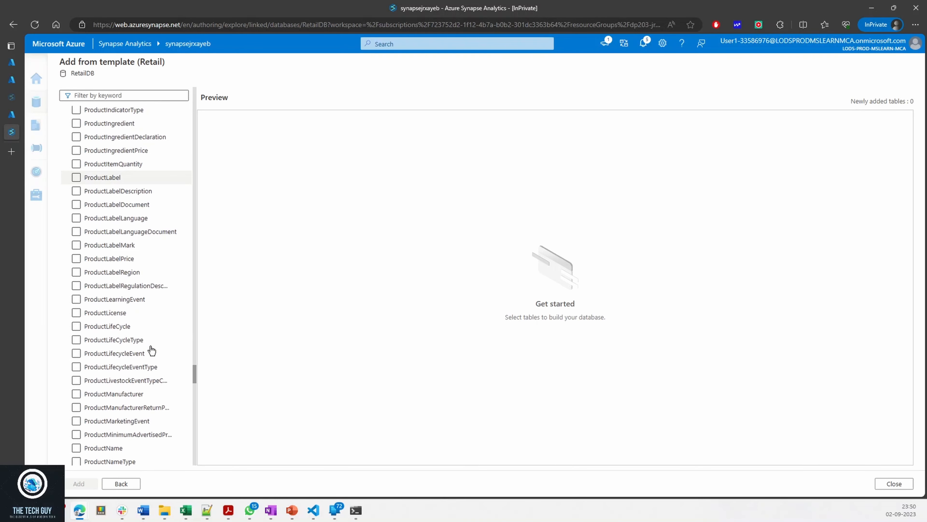
scroll(152, 350, down, 10)
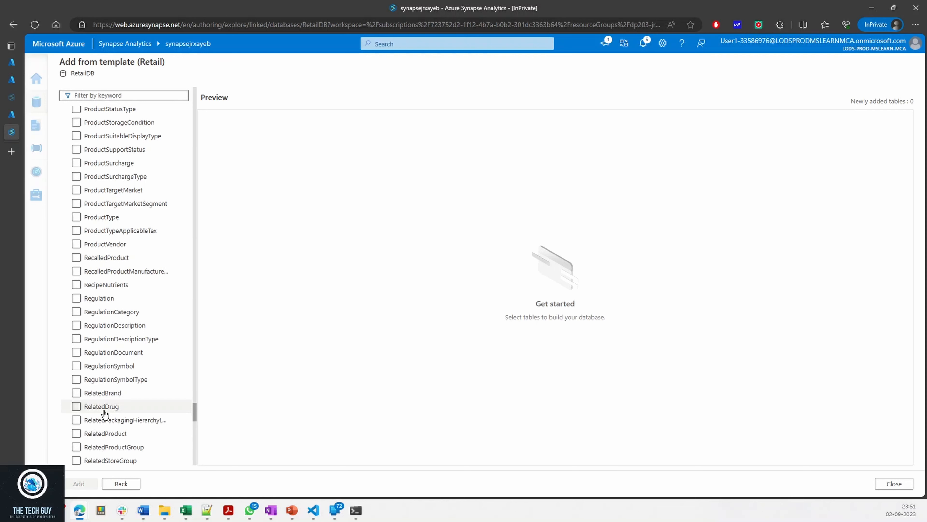
scroll(104, 412, down, 5)
click(77, 331)
click(76, 334)
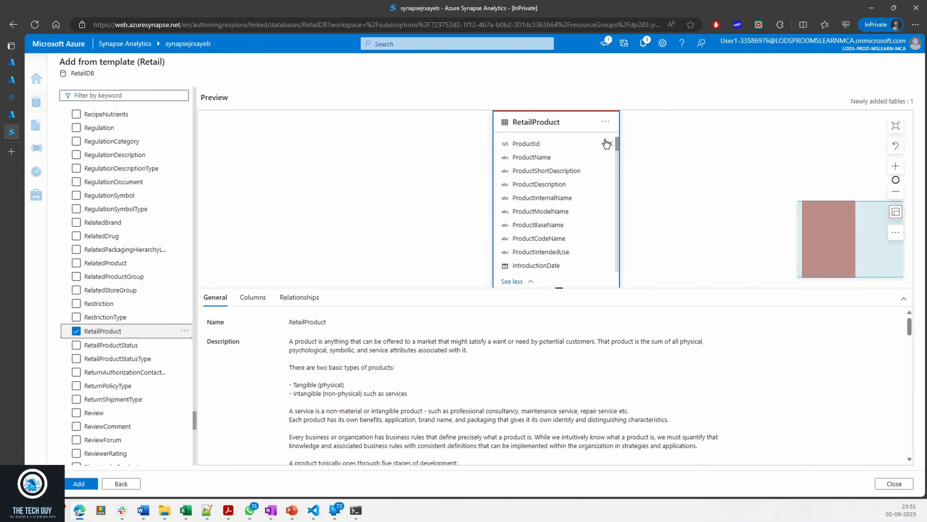
- Check the columns of the RetailProduct template table and add the table to the RetailDB database
click(606, 122)
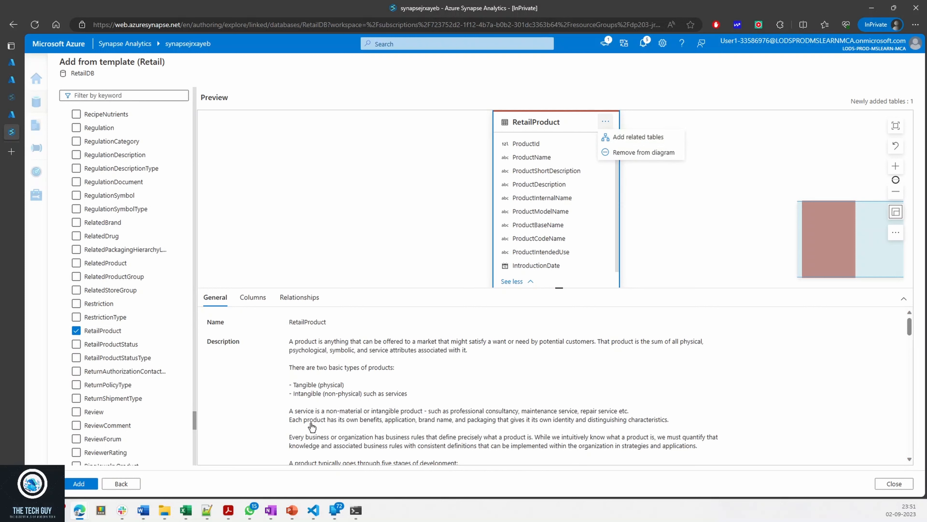
click(253, 297)
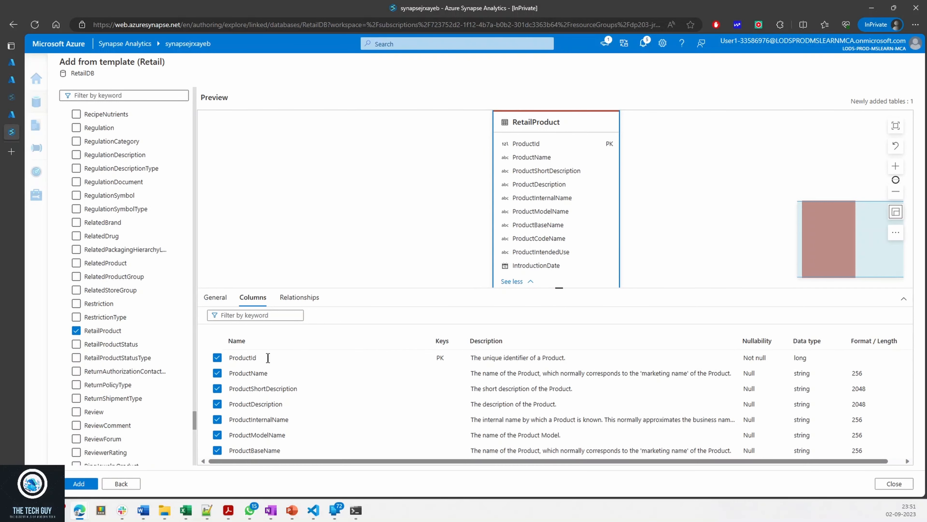
click(77, 484)
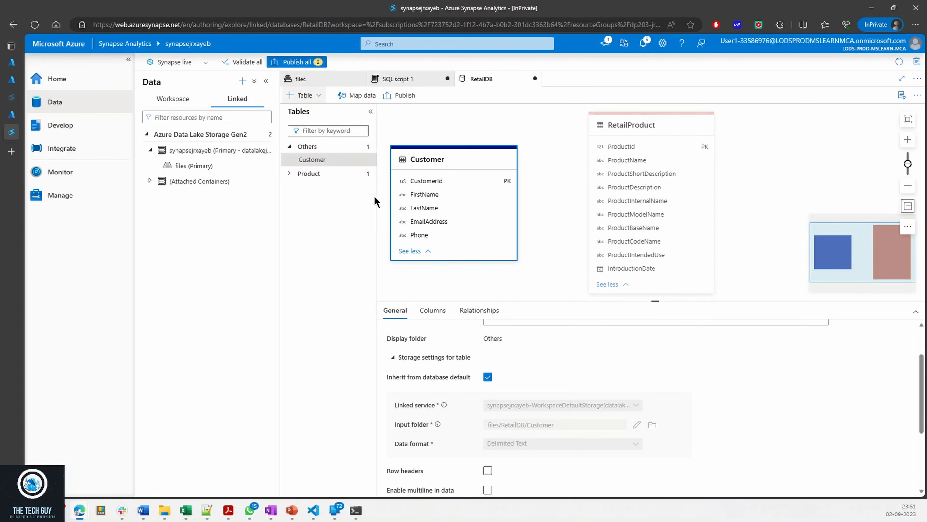
- Review the column definitions of the Customer table and the RetailProduct table in RetailDB
click(128, 60)
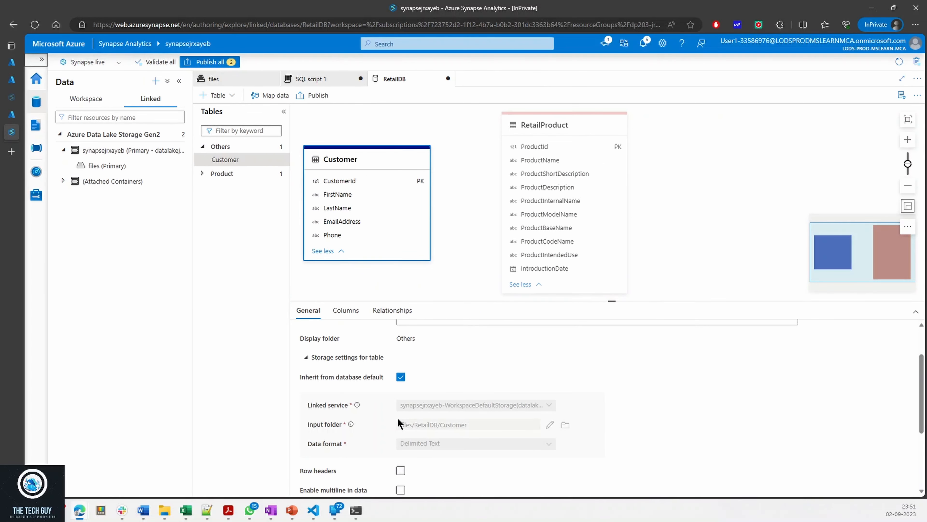
click(351, 312)
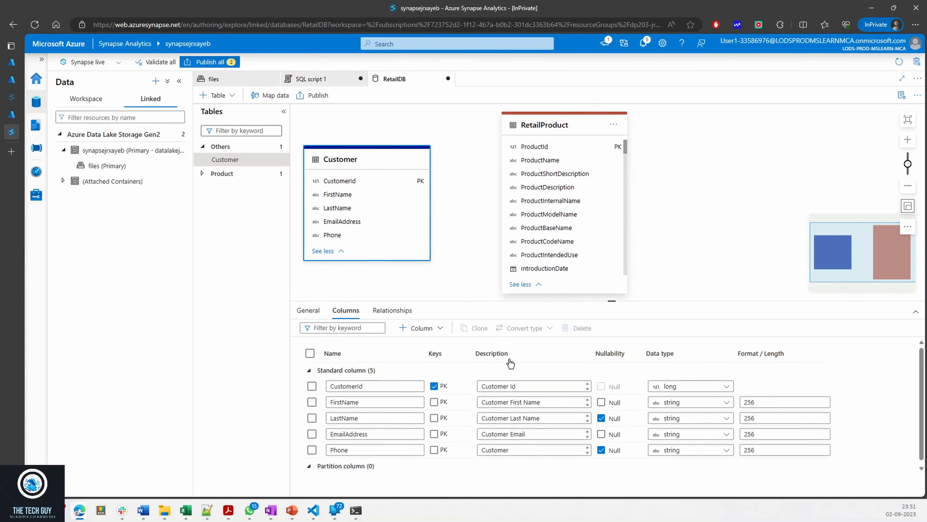
click(547, 128)
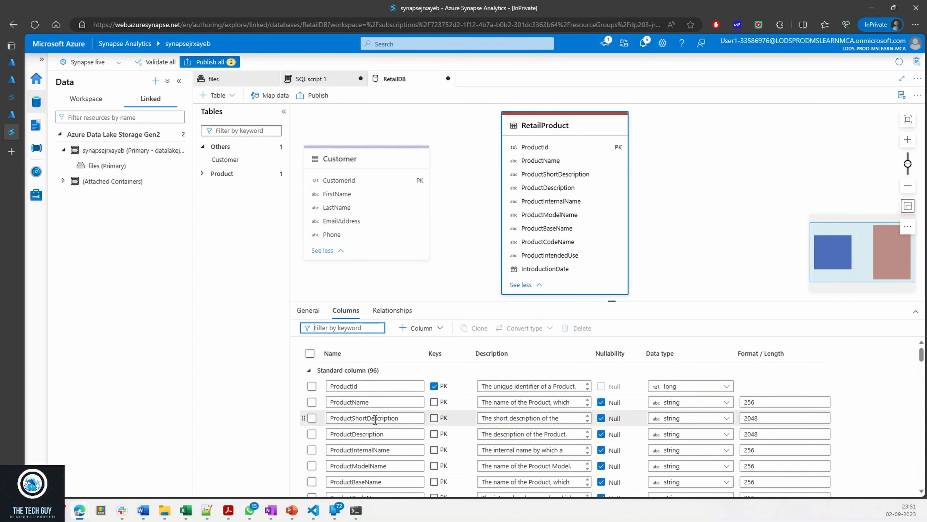
scroll(530, 452, down, 1)
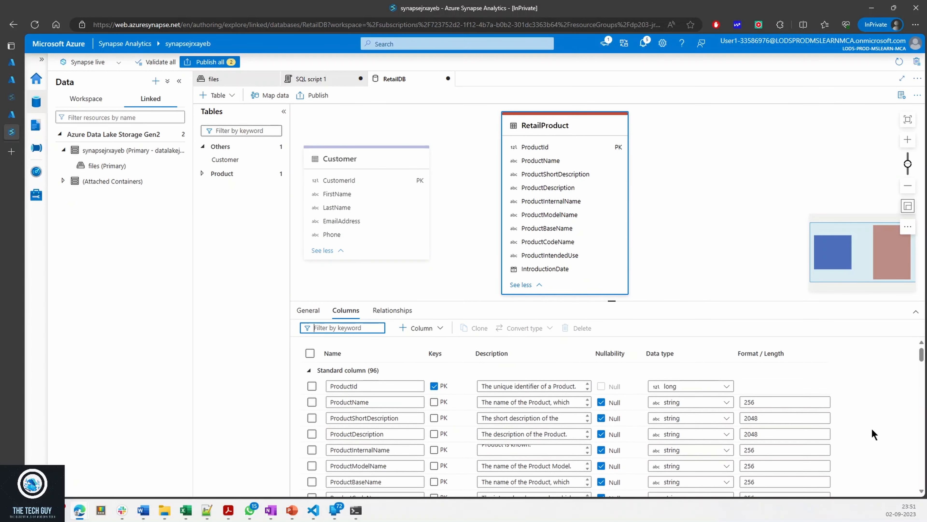
scroll(871, 428, down, 10)
scroll(872, 427, down, 5)
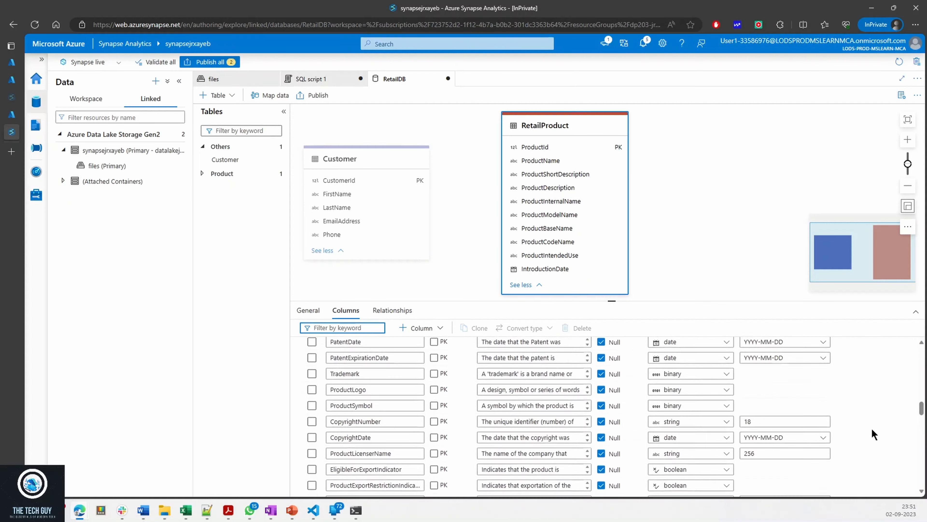
scroll(863, 399, up, 8)
scroll(868, 399, up, 7)
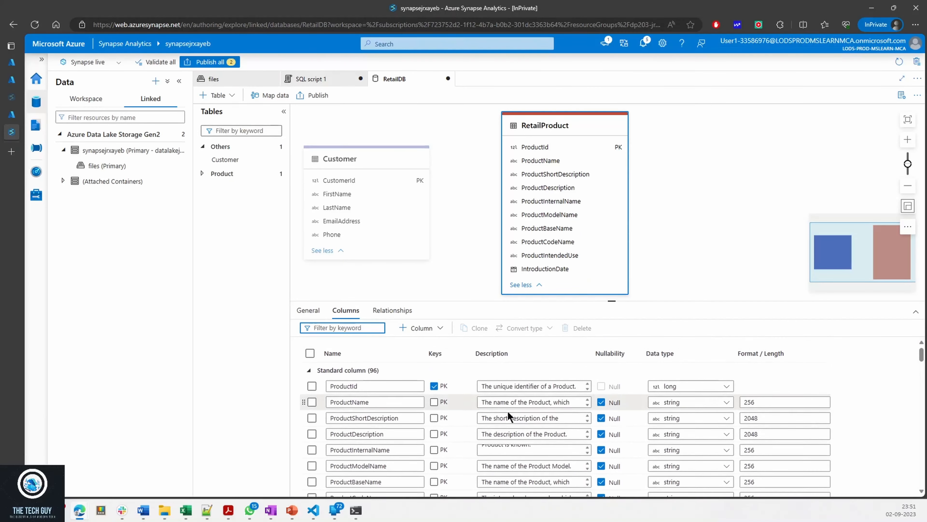
- Select all columns of the RetailProduct table, then exclude ProductId and ProductName from the selection
click(310, 353)
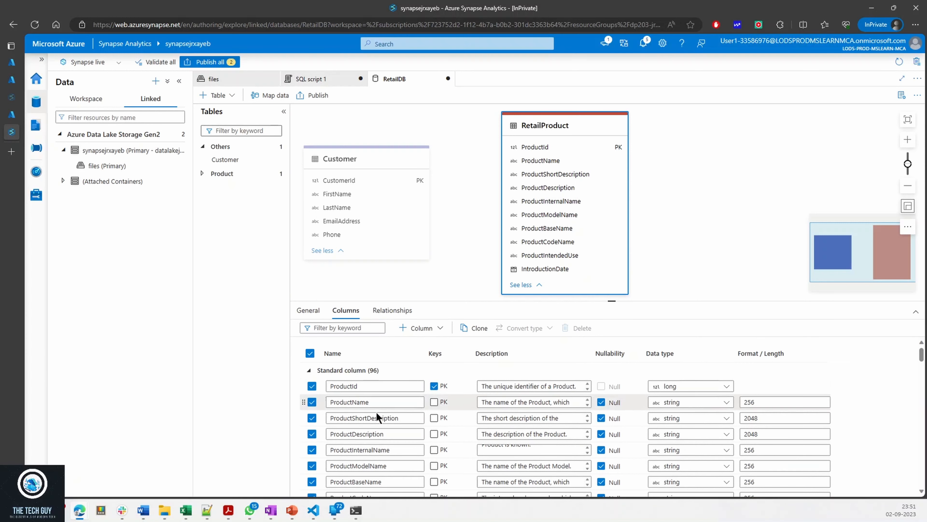
click(348, 327)
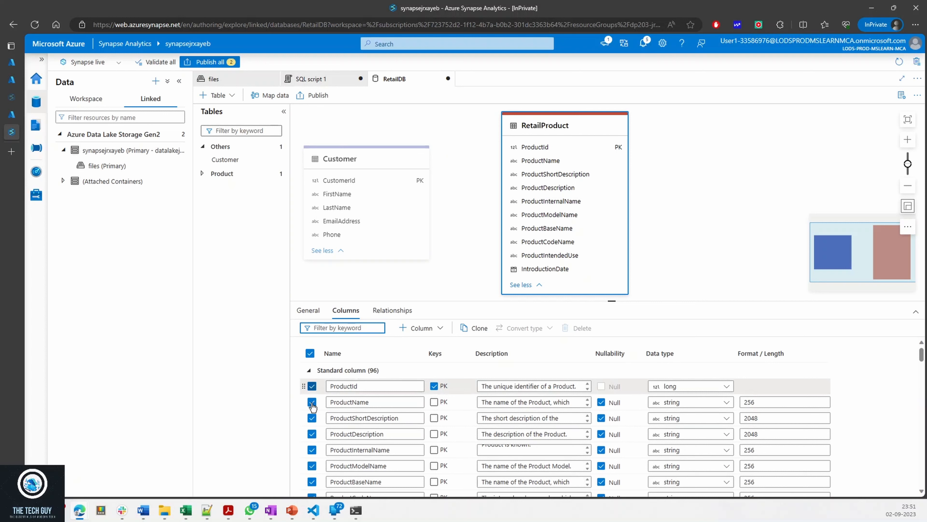
click(312, 387)
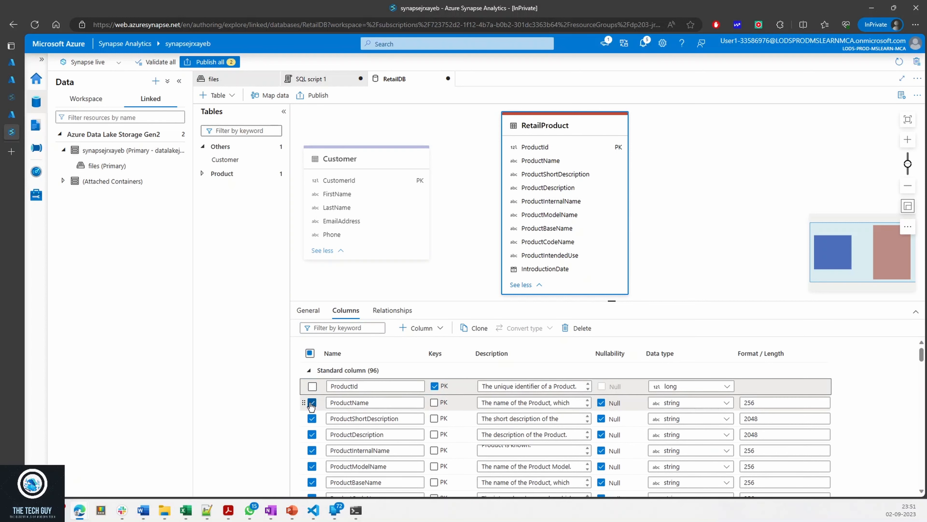
click(313, 402)
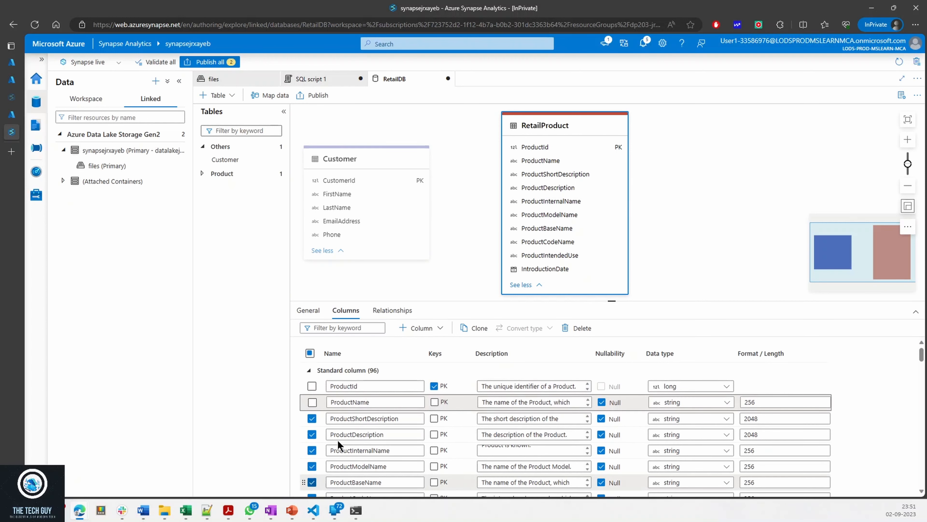
- Filter the RetailProduct columns by "intr" and exclude IntroductionDate from the selection
click(345, 328)
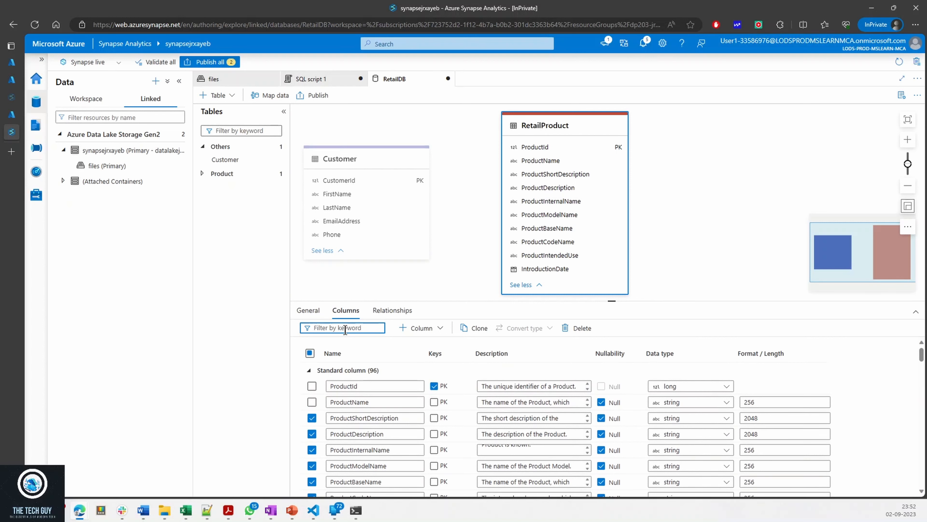
text(intr)
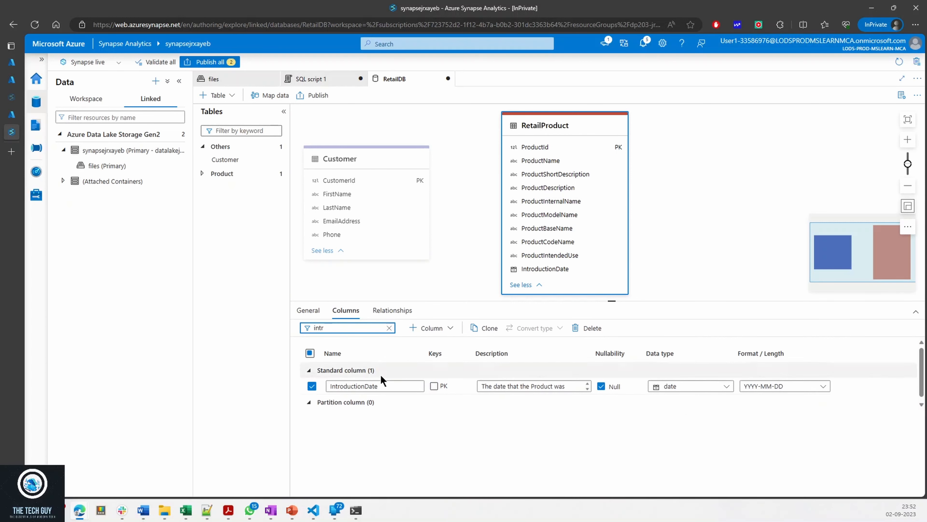
click(313, 386)
- Filter the RetailProduct columns by "ab" and exclude ActualAbandonmentDate from the selection
click(333, 328)
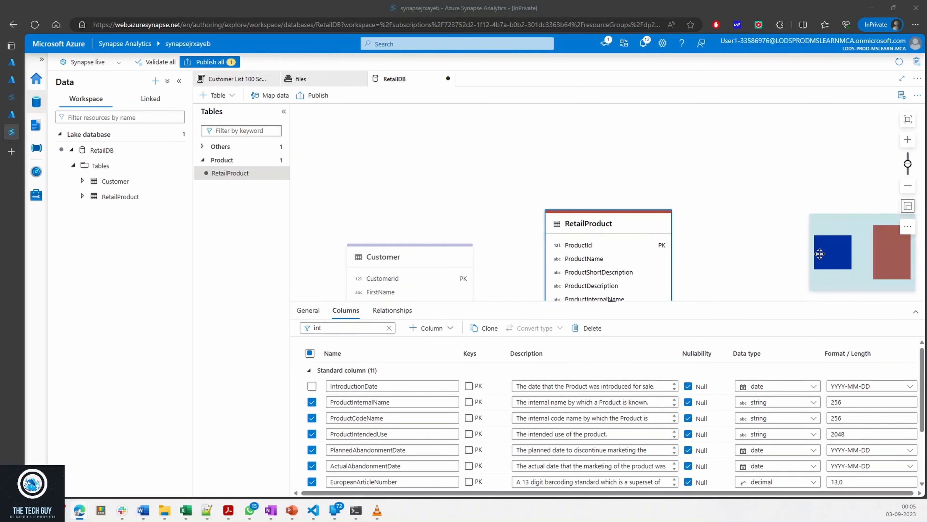
click(335, 328)
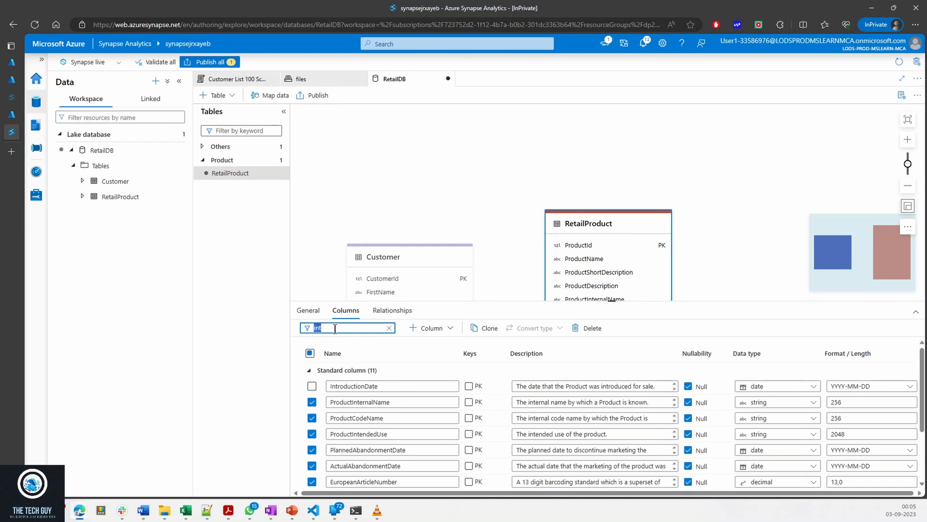
text(ab)
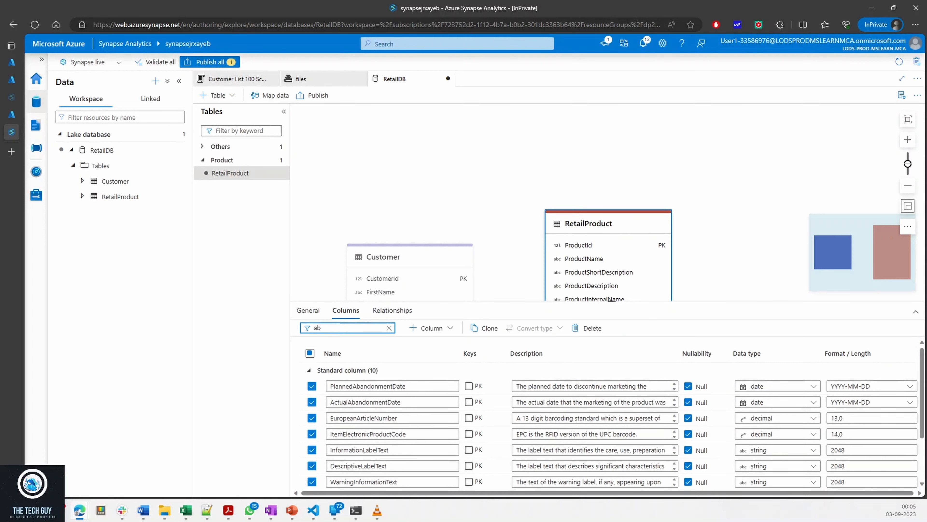
click(311, 404)
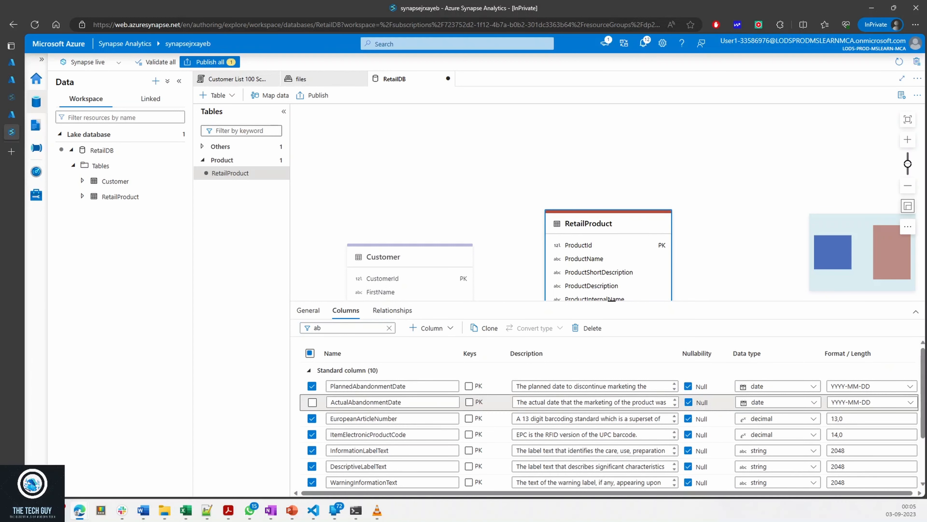
- Filter the RetailProduct columns by "gross" and exclude ProductGrossWeight from the selection
click(338, 328)
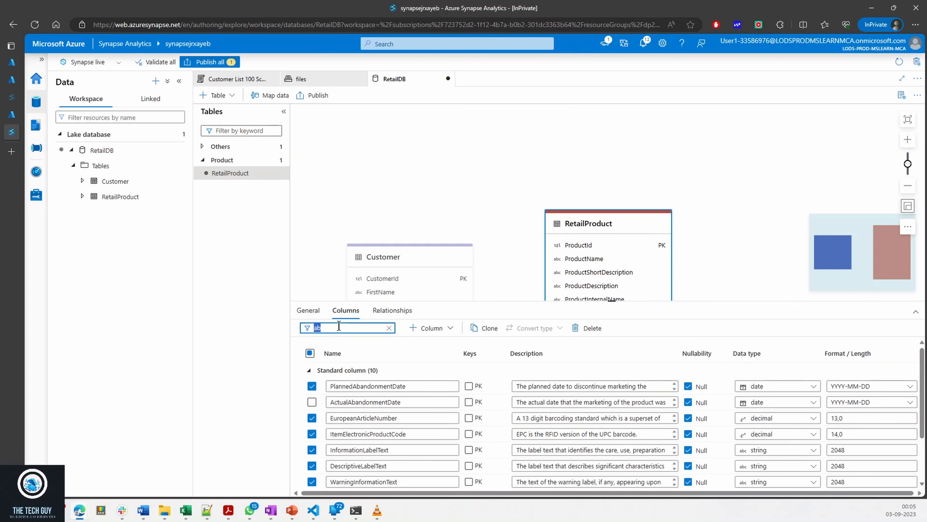
text(prod)
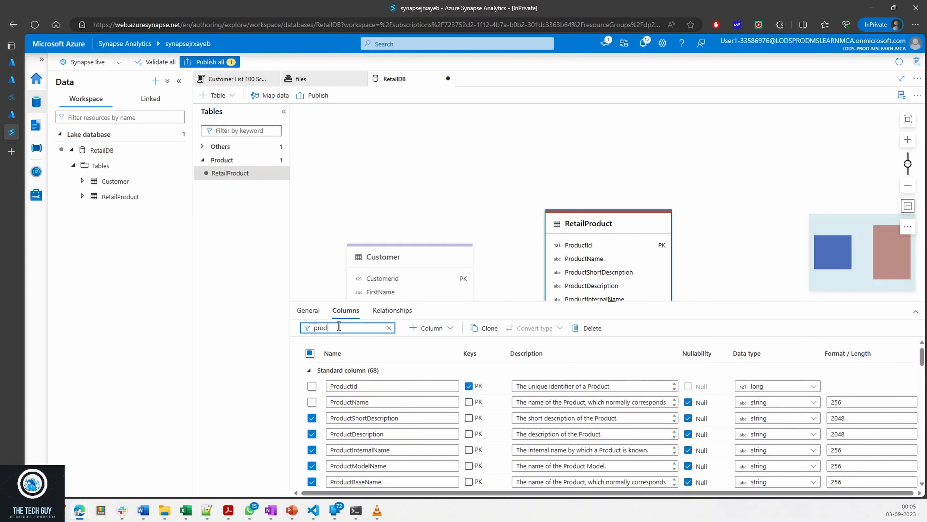
double_click(339, 325)
text(gross)
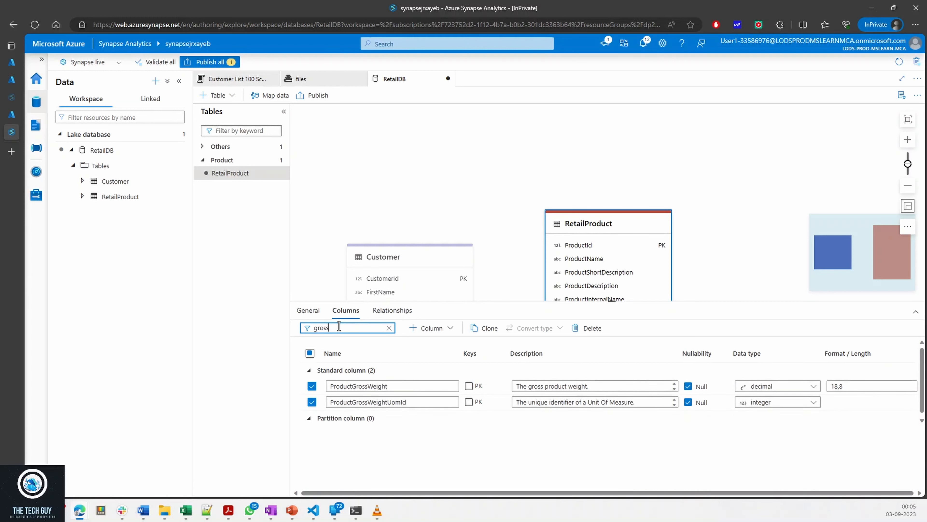
click(319, 385)
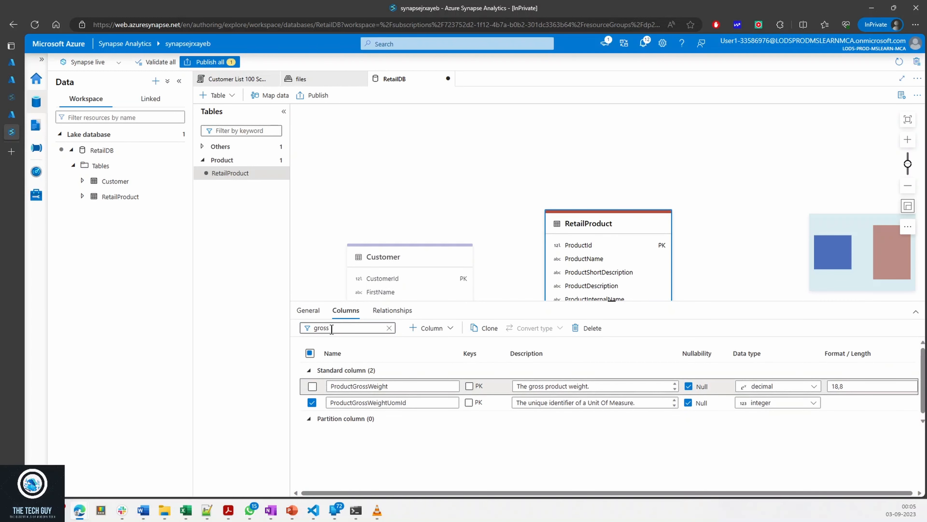
- Filter the RetailProduct columns by "item" and exclude ItemSku from the selection
click(331, 329)
double_click(332, 329)
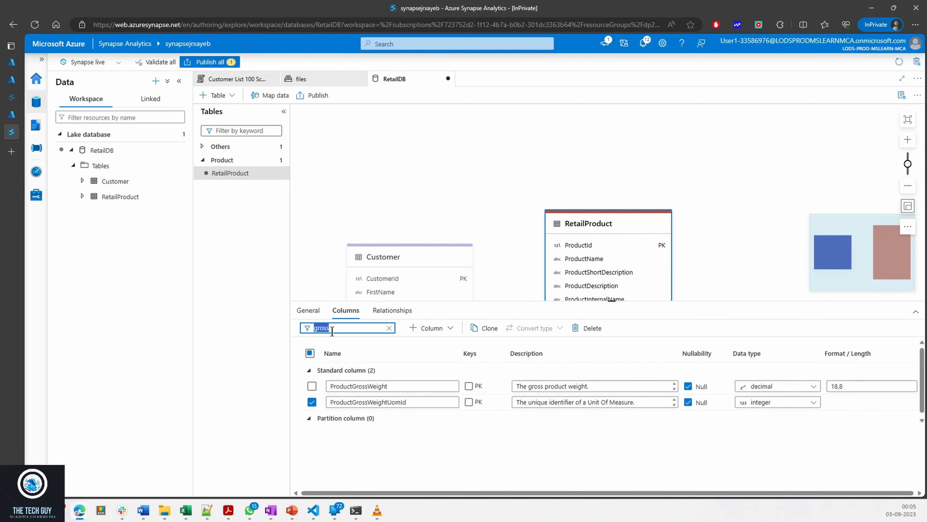
text(item)
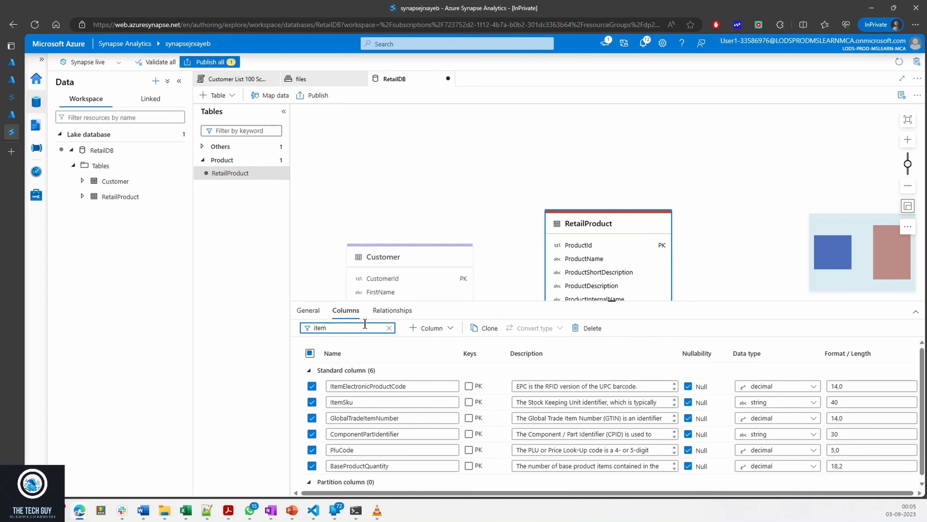
click(313, 403)
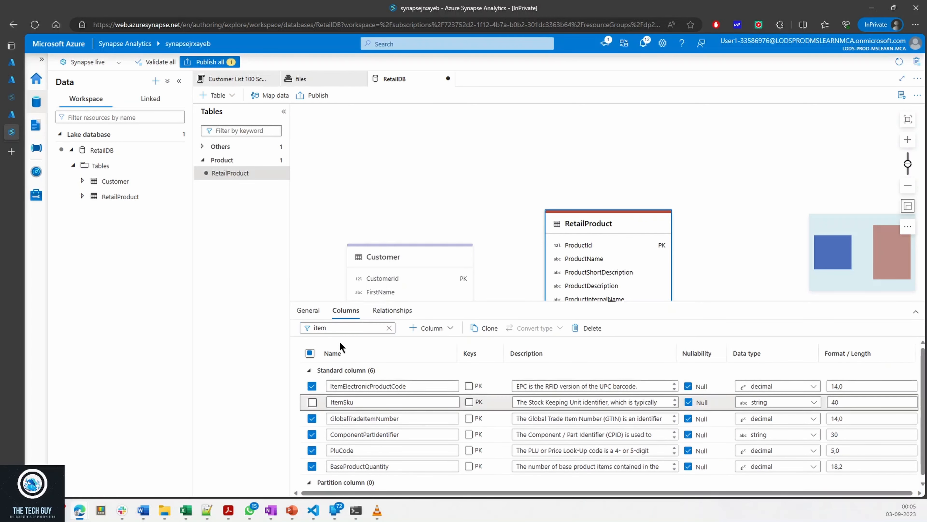
- Reset the selection to all RetailProduct columns, clear the column filter, and exclude ProductId and ProductName
double_click(332, 328)
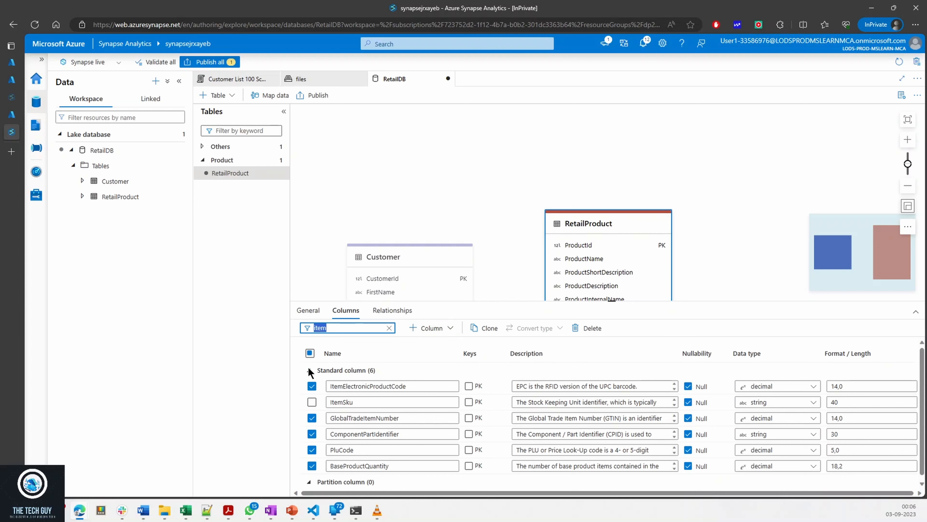
click(311, 353)
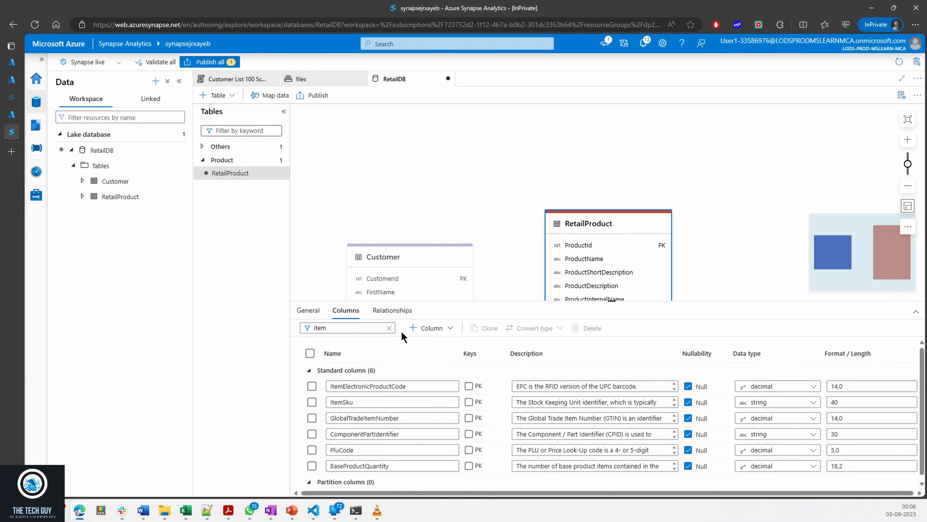
click(311, 354)
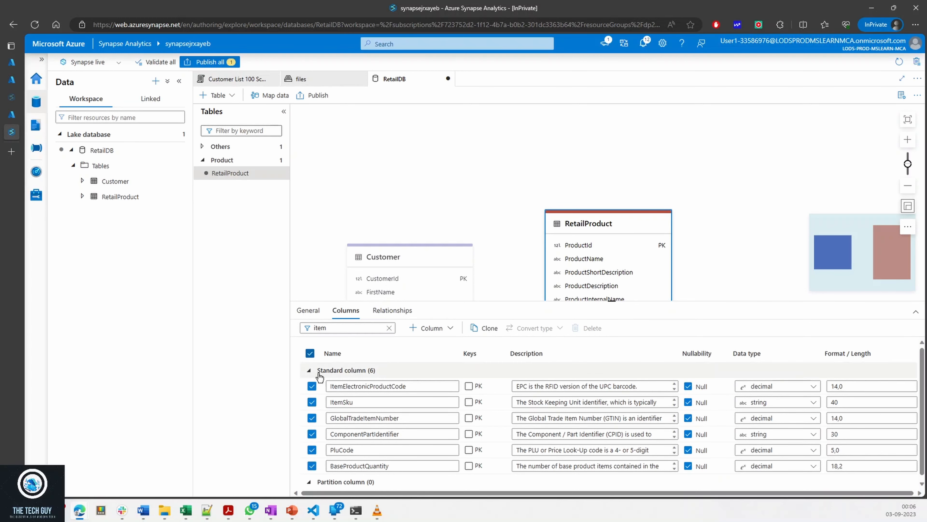
click(389, 328)
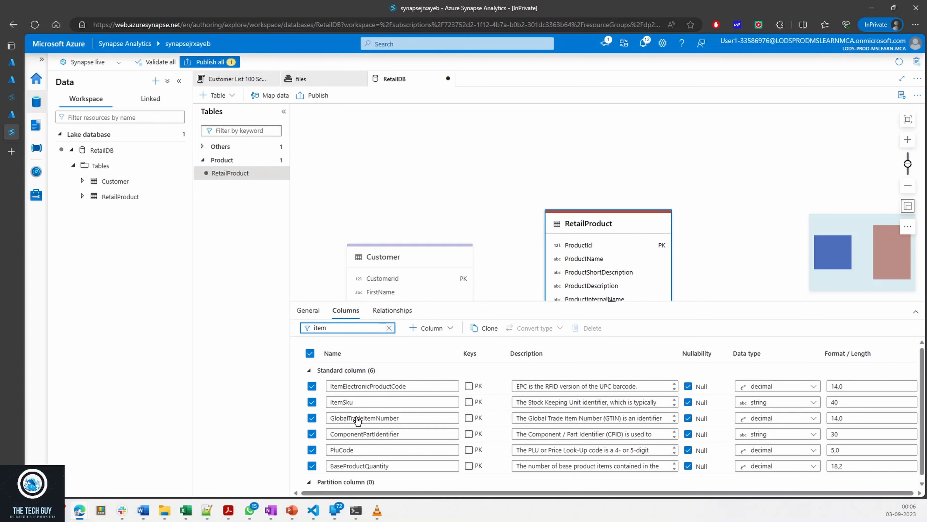
click(311, 386)
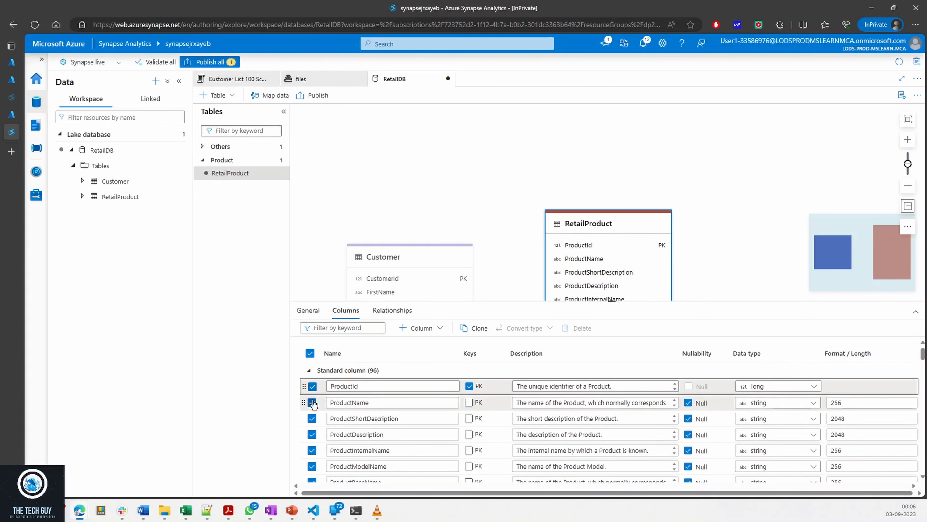
click(312, 402)
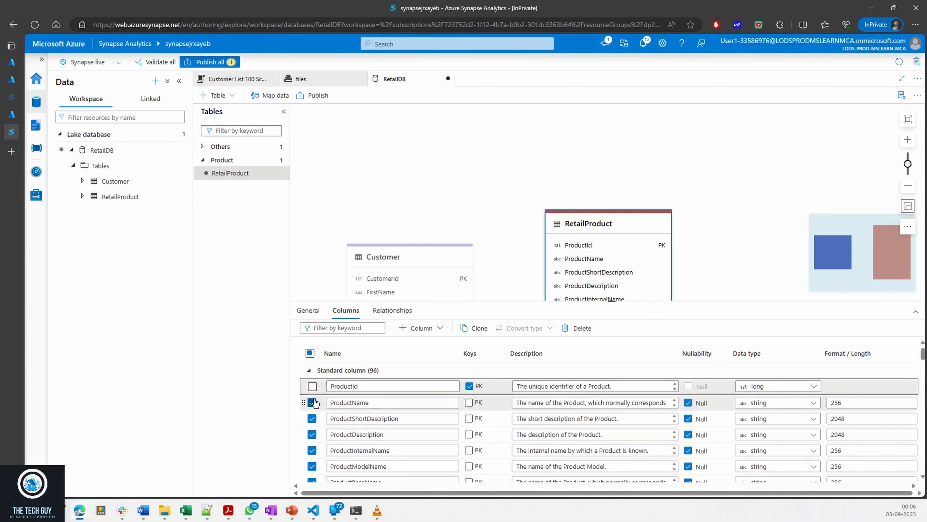
- Filter the columns by "intr" and "act" in turn, excluding IntroductionDate and ActualAbandonmentDate from the selection
click(325, 327)
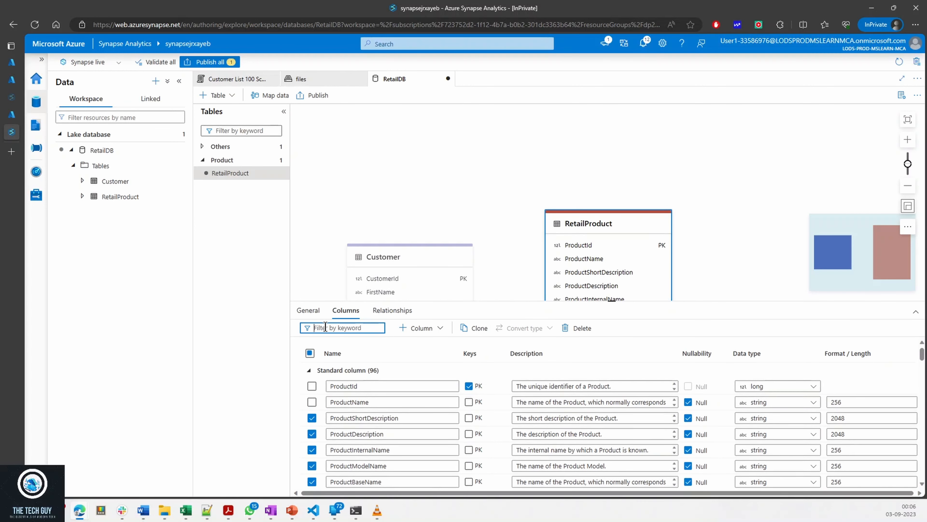
text(intr)
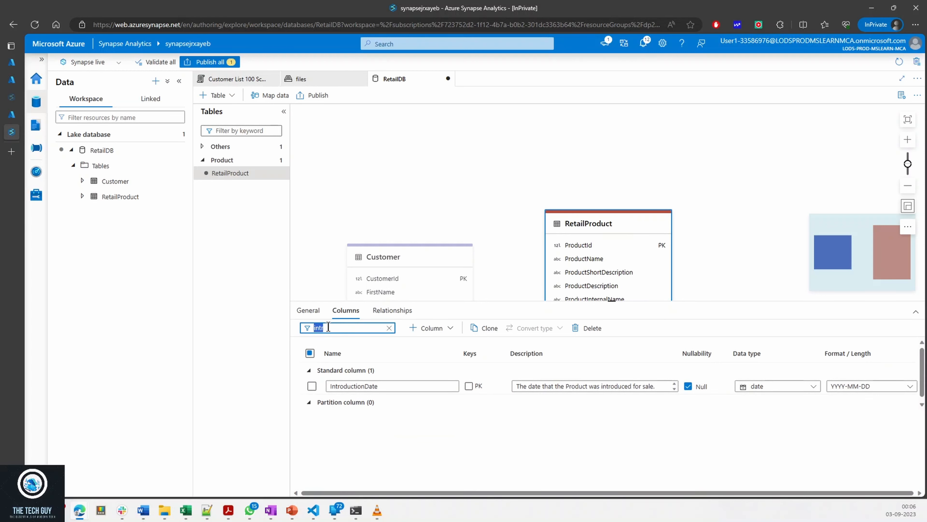
text(act)
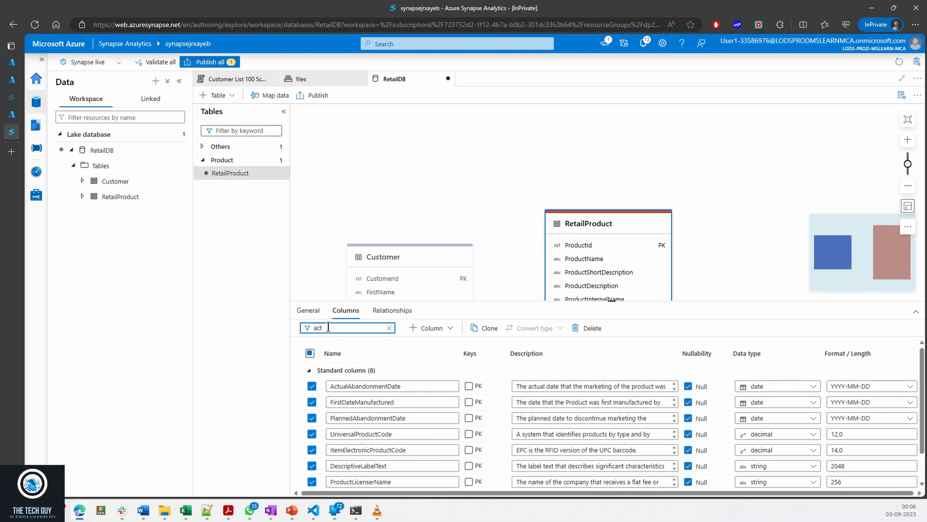
click(312, 386)
- Filter the RetailProduct columns by "gro" and exclude ProductGrossWeight from the selection
click(332, 325)
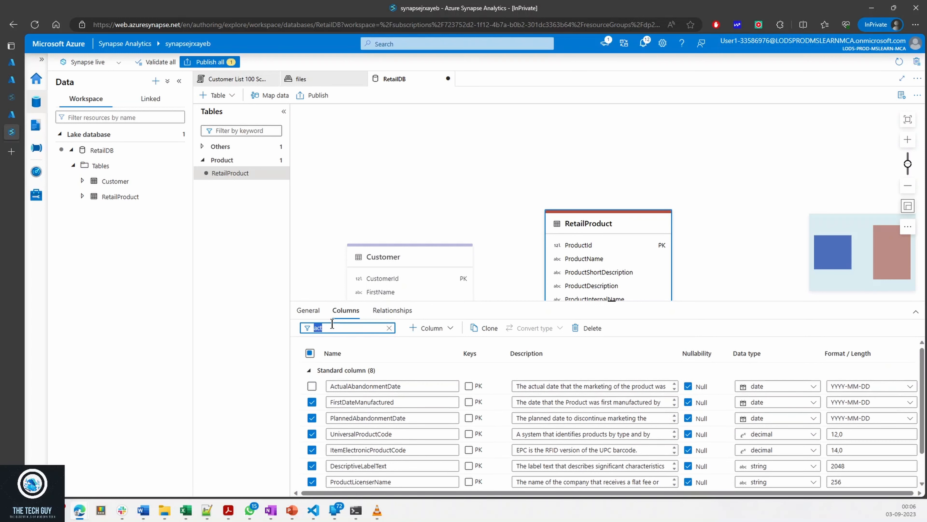
text(grto)
key(ctrl+a)
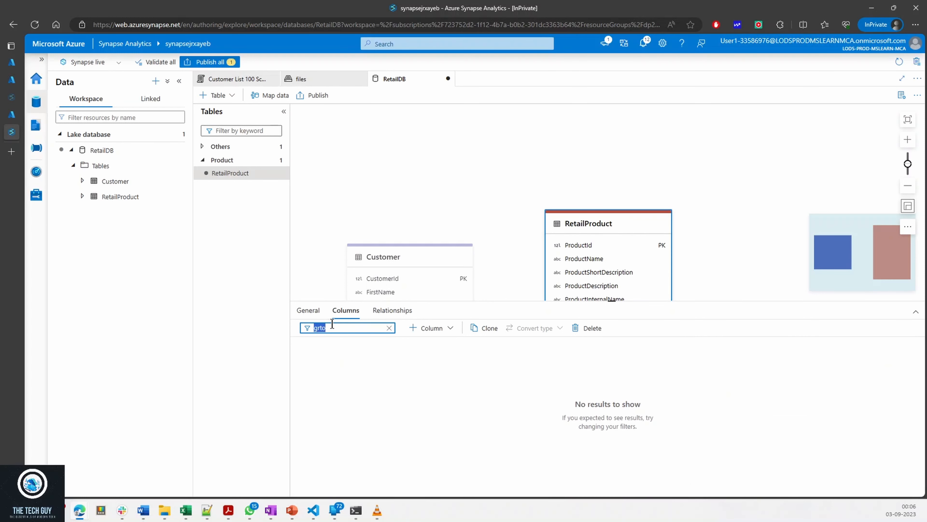
text(gro)
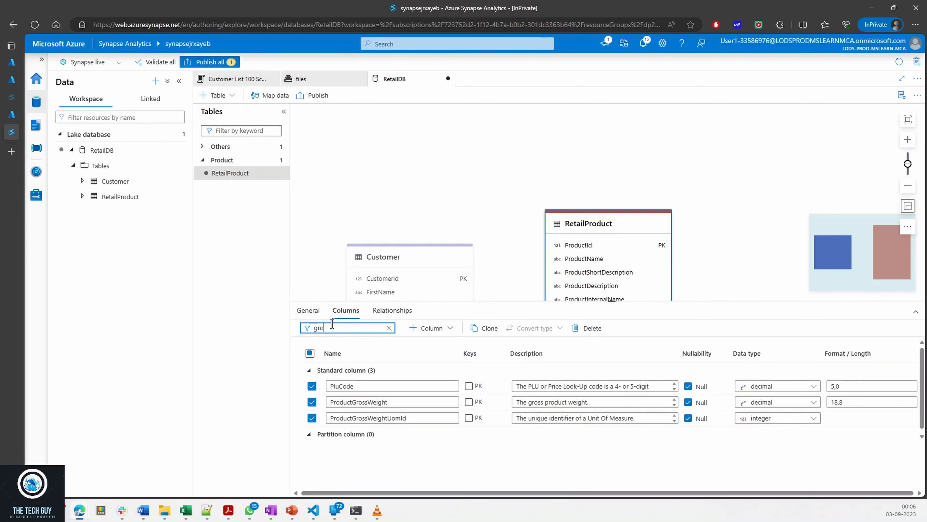
click(312, 403)
- Filter the columns by "item" and exclude ItemSku from the selection
click(327, 328)
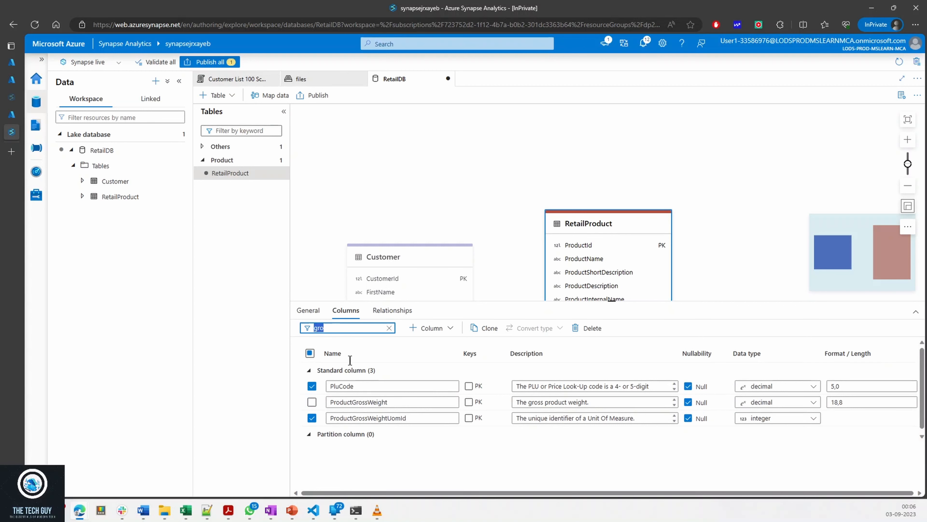
text(item)
click(312, 402)
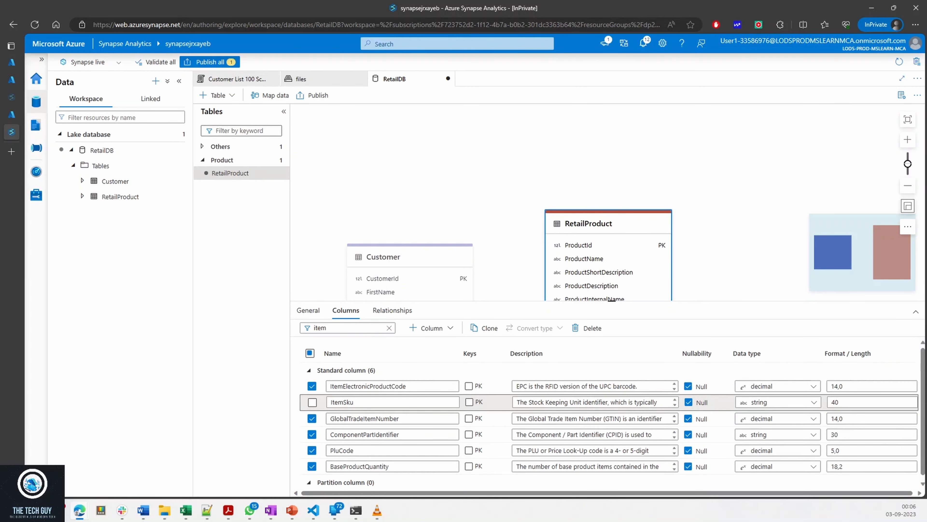
- Clear the column filter and delete all selected columns from the RetailProduct table
click(389, 327)
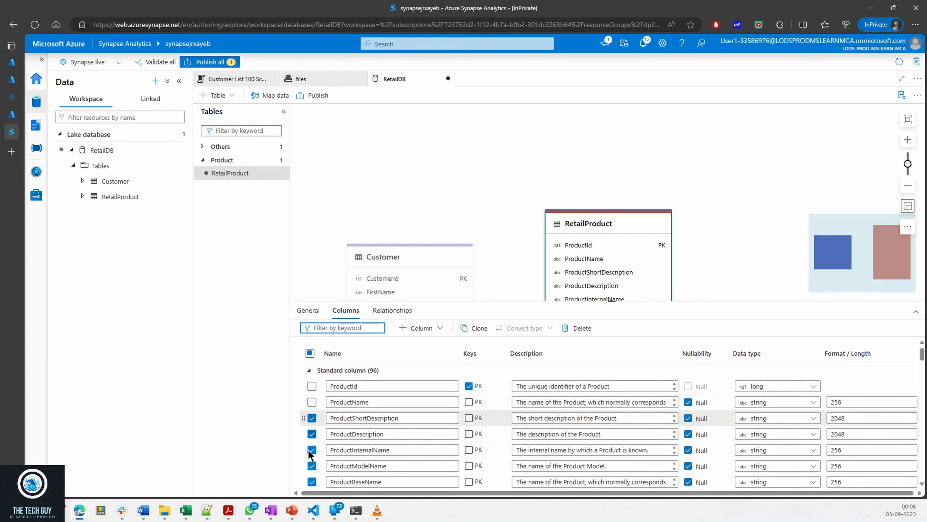
click(581, 327)
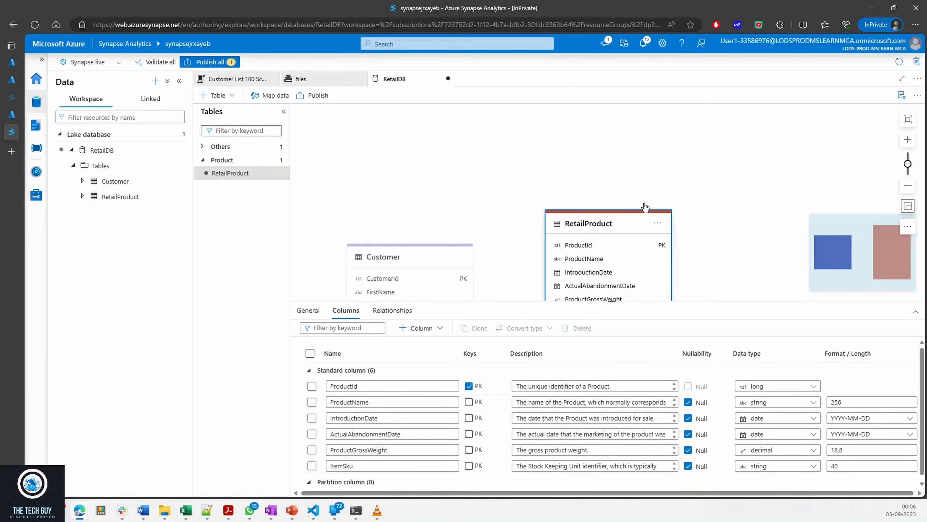
scroll(714, 172, down, 3)
scroll(685, 179, up, 1)
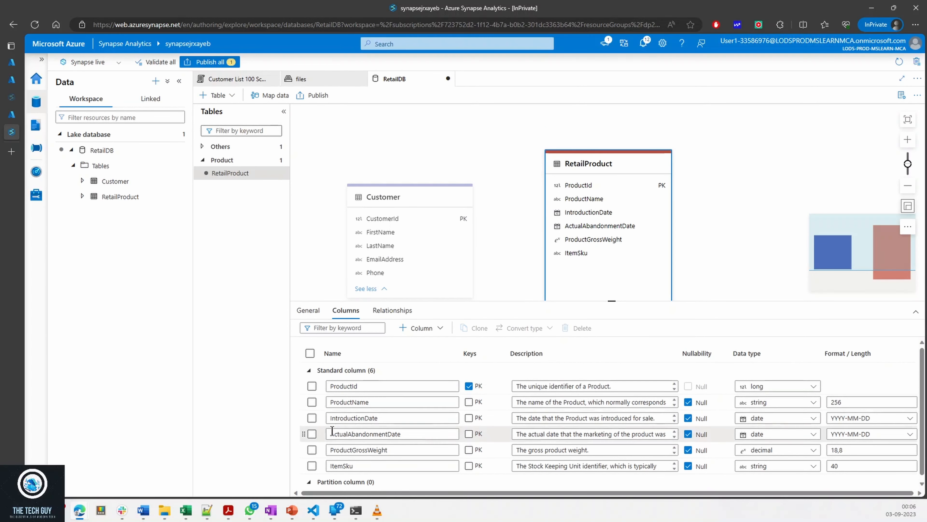
- Add a new standard column to the RetailProduct table and name it ListPrice
click(415, 330)
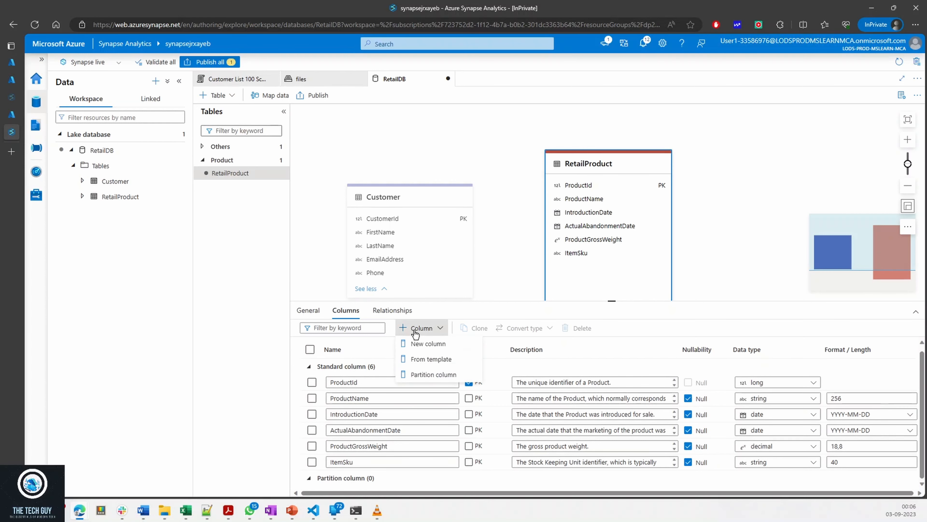
click(414, 341)
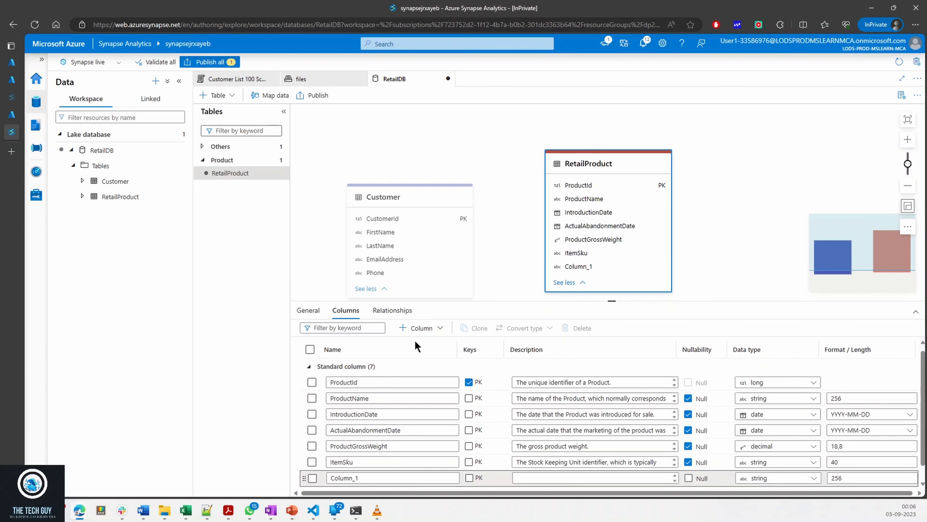
click(370, 476)
drag(360, 478, 334, 479)
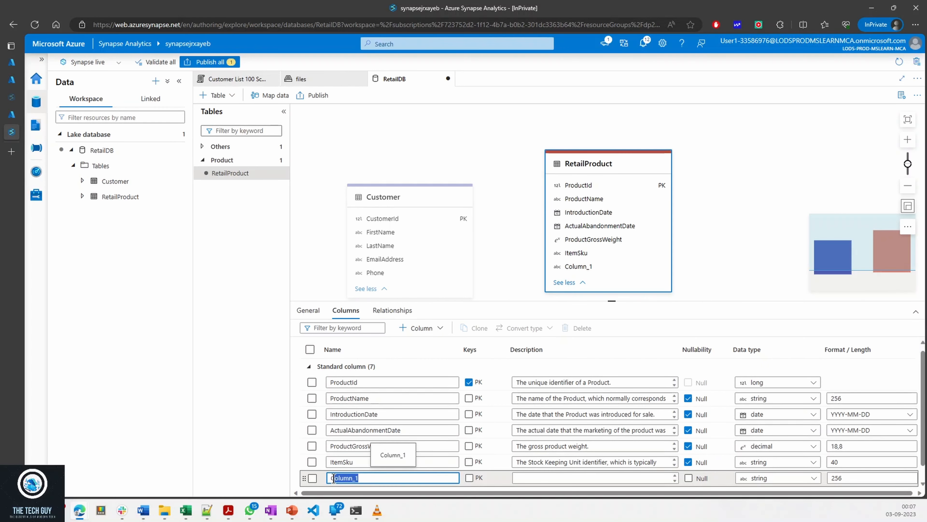
text(ListPrice)
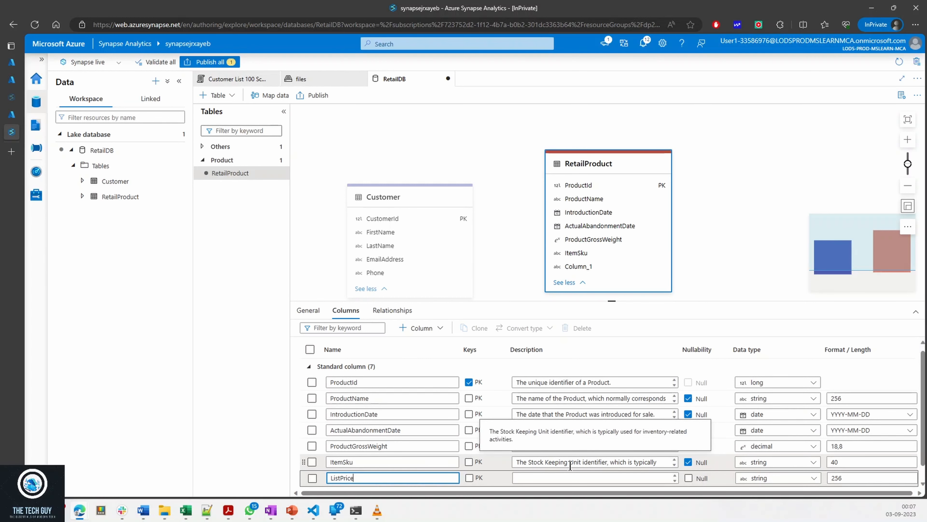
click(575, 481)
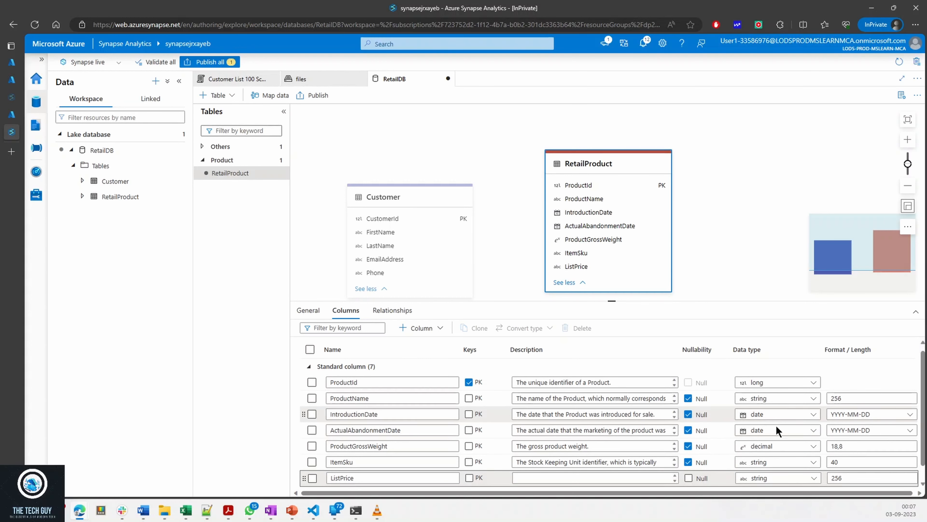
- Set the ListPrice column's description to "Product Price" and its data type to decimal
click(580, 477)
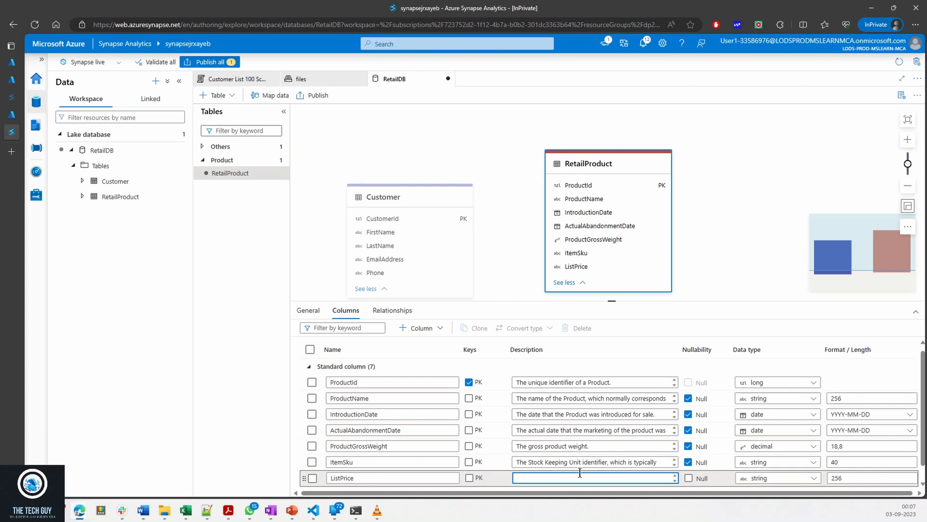
text(Product PRice)
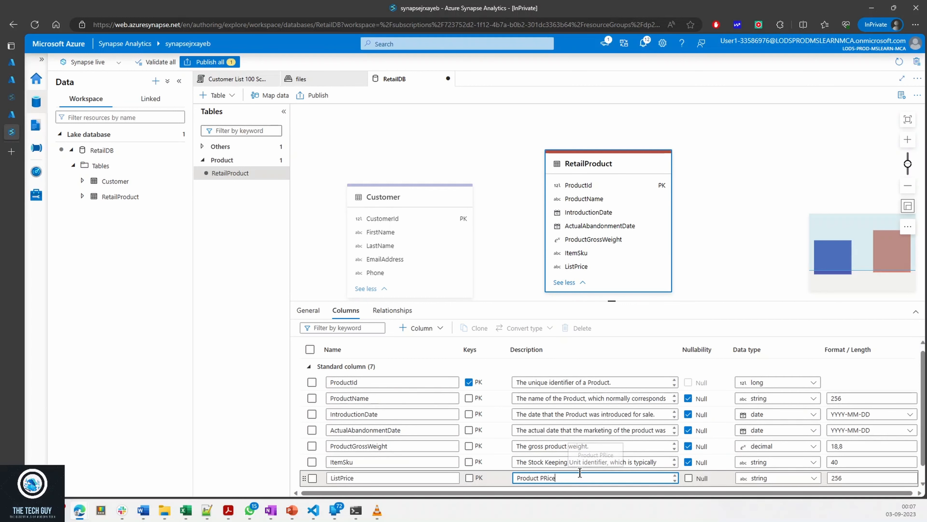
key(BackSpace)
text(ric)
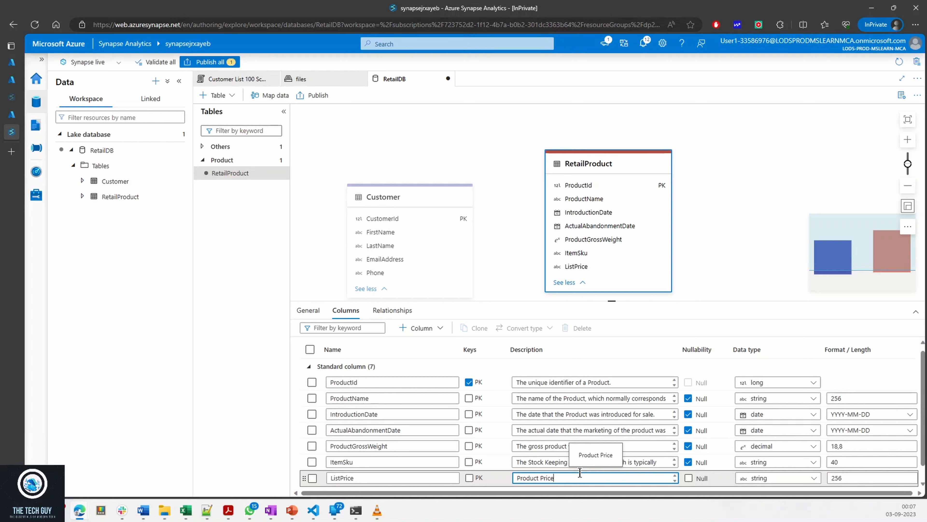
click(759, 479)
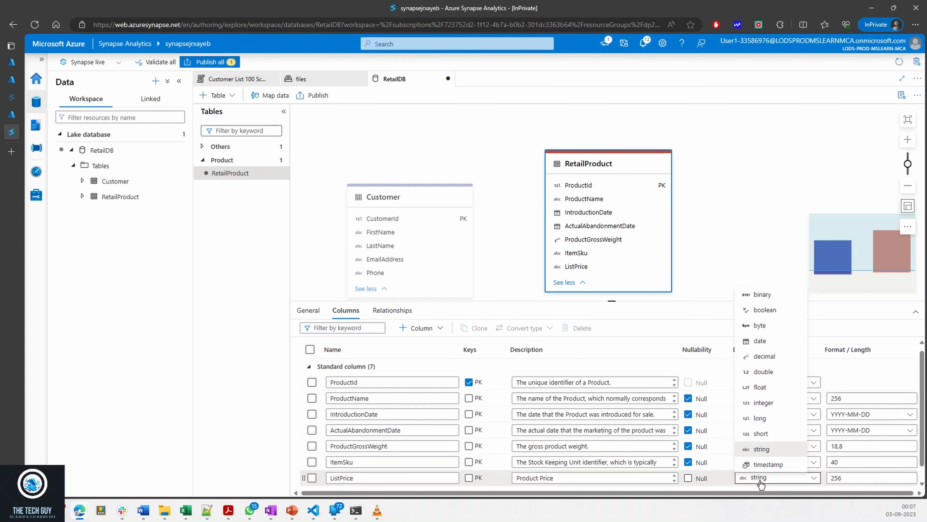
click(765, 356)
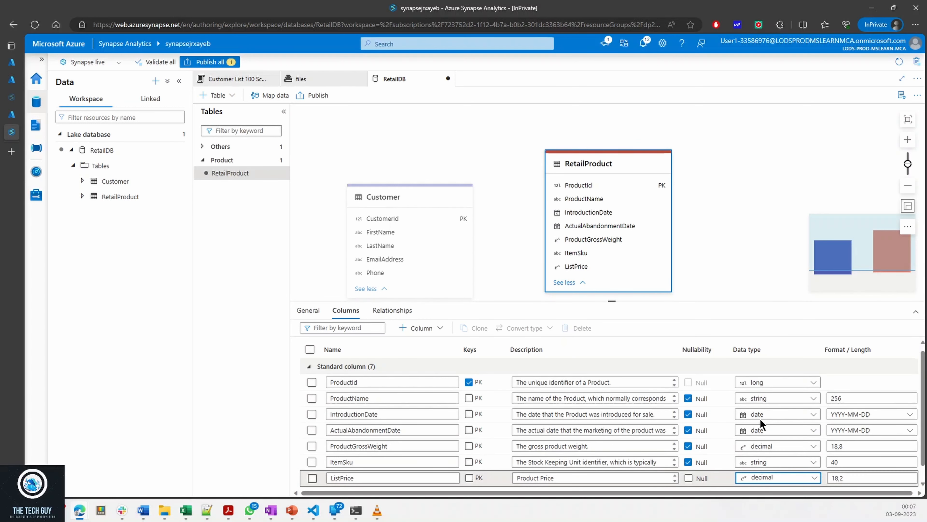
- Check the RetailProduct table's input folder in its storage settings and publish the RetailDB database
click(307, 310)
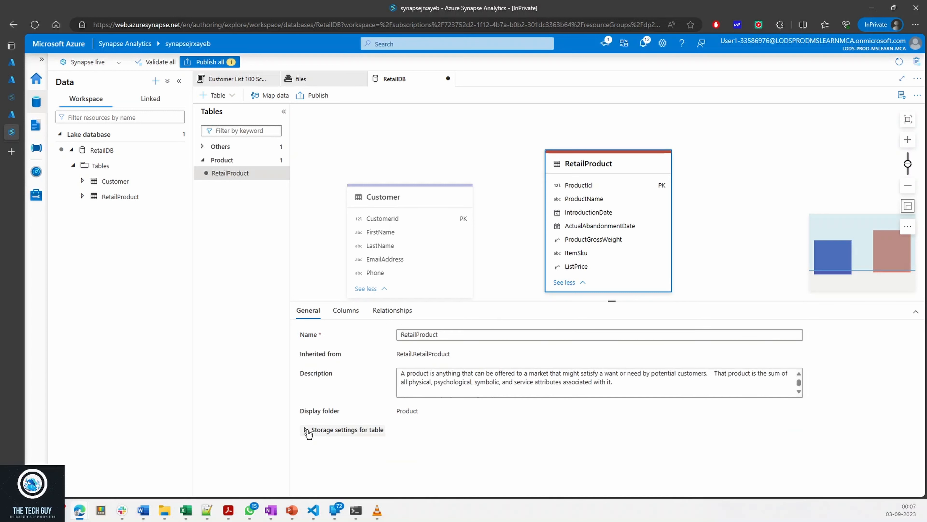
click(308, 430)
drag(404, 416, 480, 416)
double_click(461, 418)
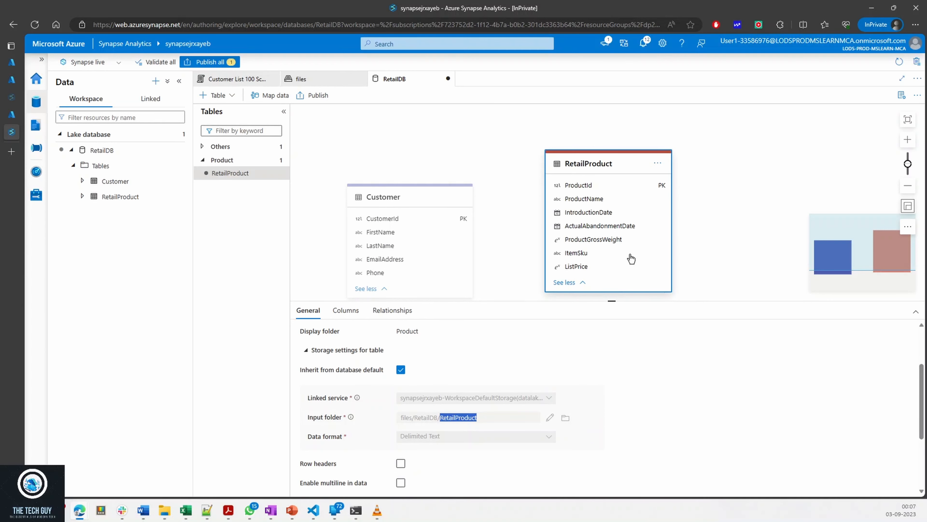
click(310, 96)
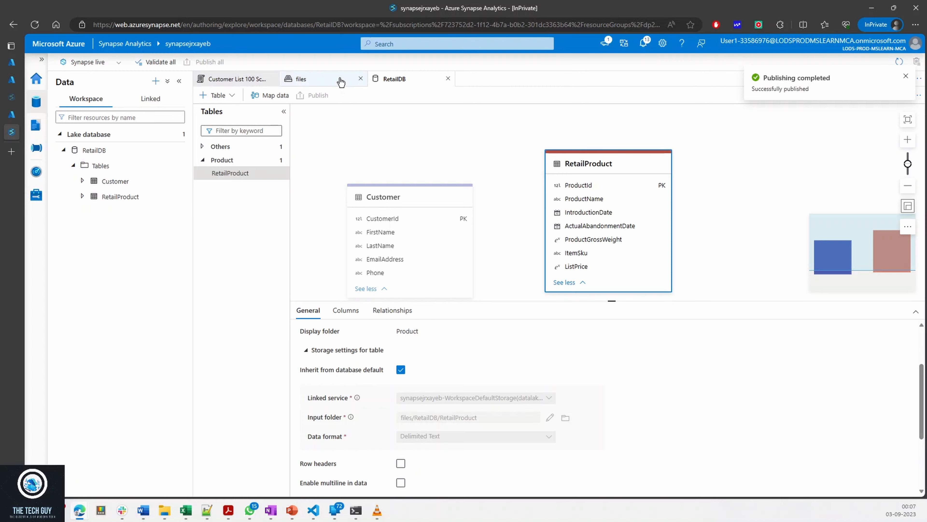
- Close the open files view, reopen the primary files container in the linked data lake storage, and browse to the RetailDB folder
click(358, 78)
click(359, 79)
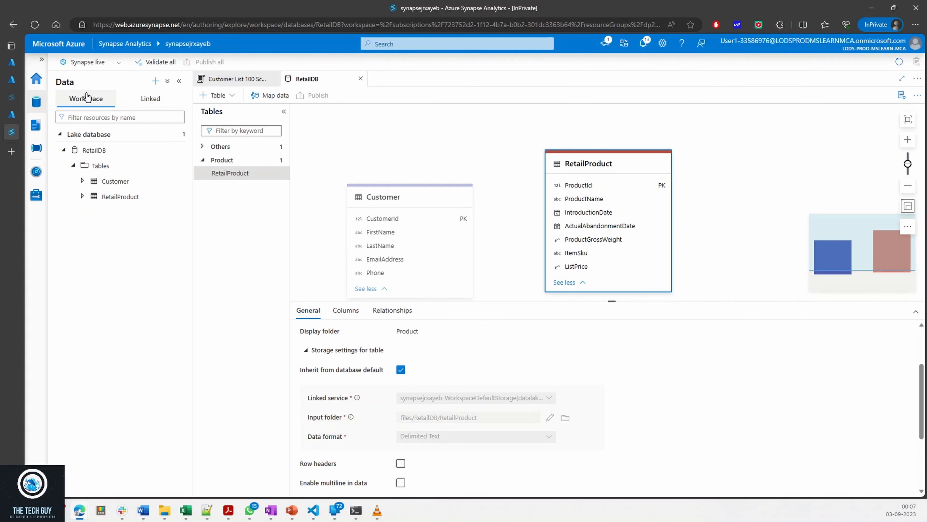
click(140, 104)
double_click(94, 165)
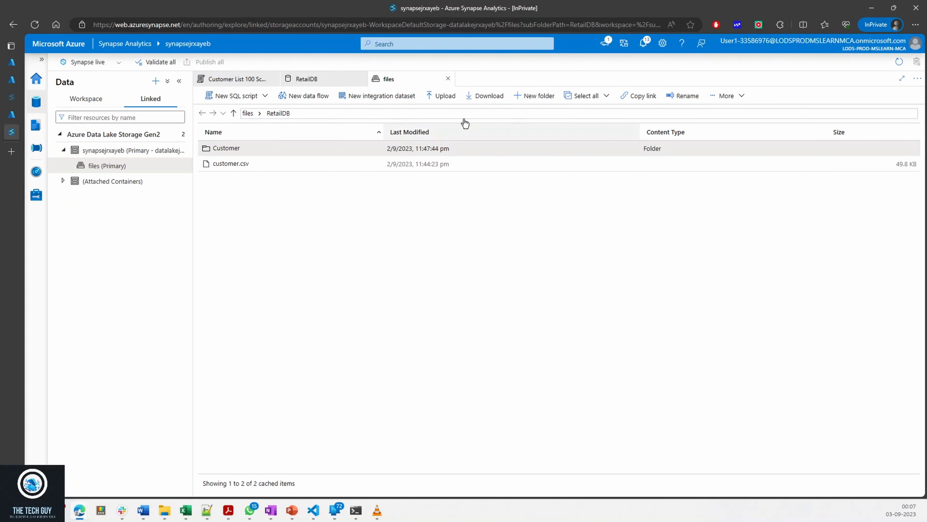
- Create a folder named RetailProduct inside the RetailDB folder of the files container
click(536, 96)
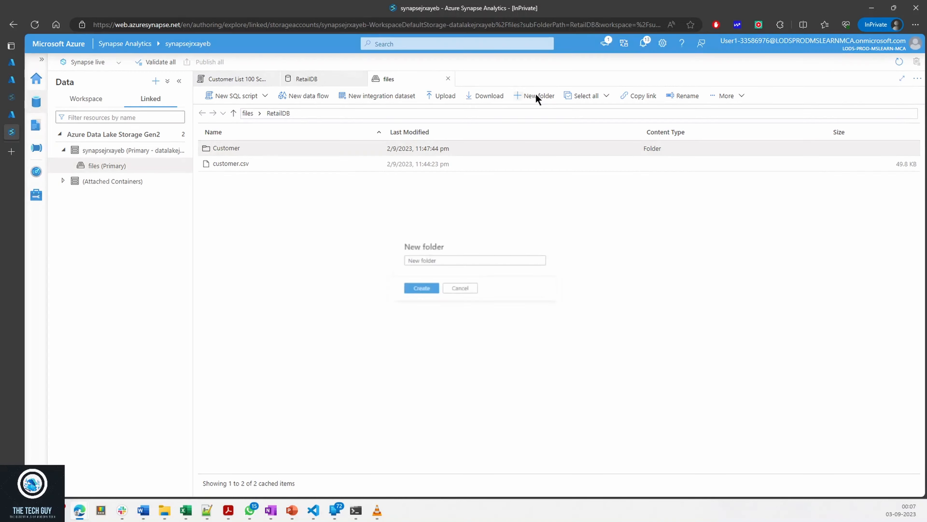
triple_click(466, 260)
text(RetailProduct)
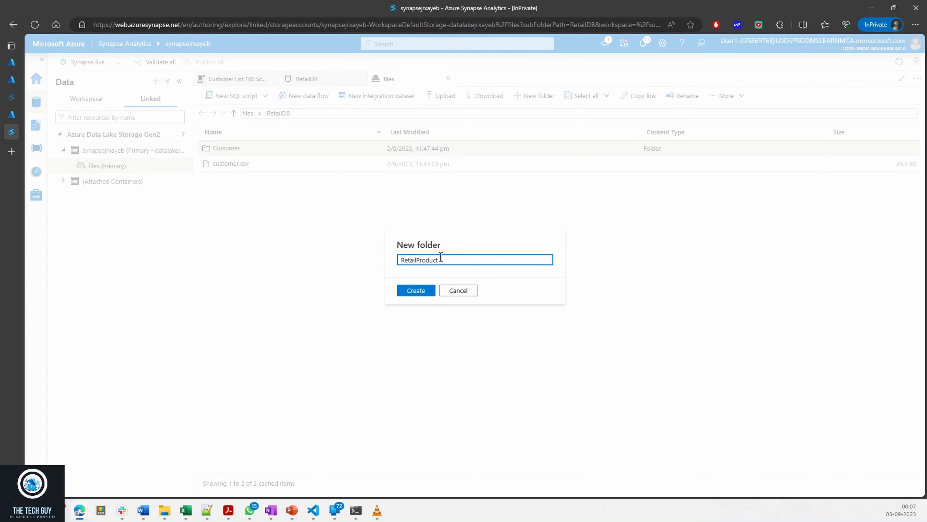
click(421, 292)
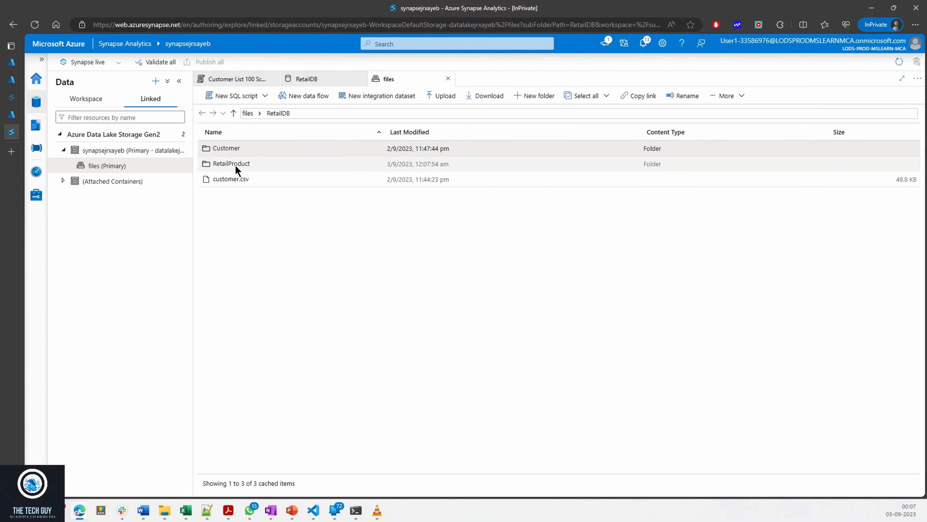
- Open the RetailProduct folder and upload product.csv from the local Lab folder into it
double_click(235, 166)
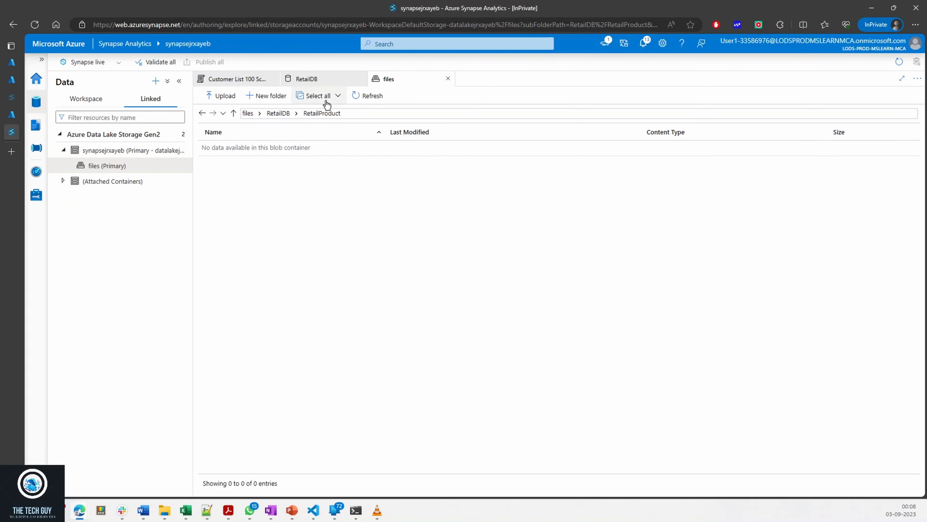
click(225, 96)
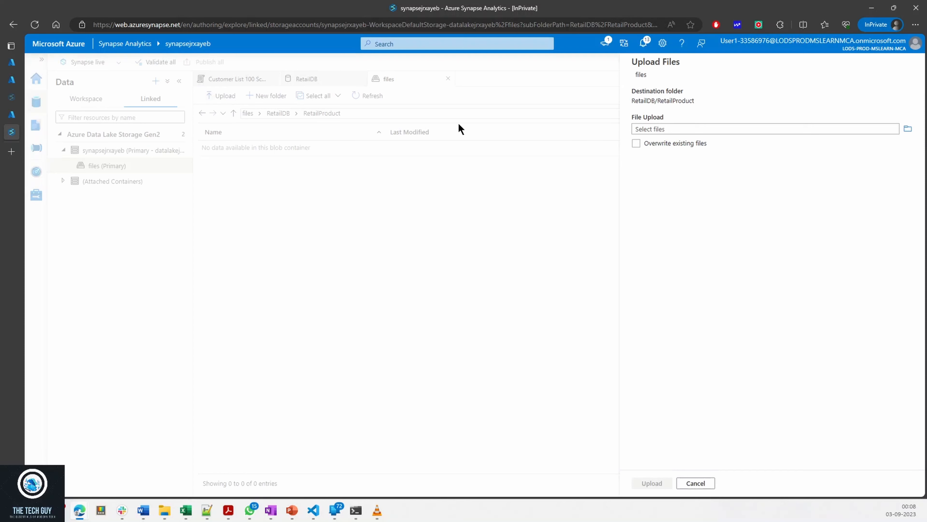
click(904, 128)
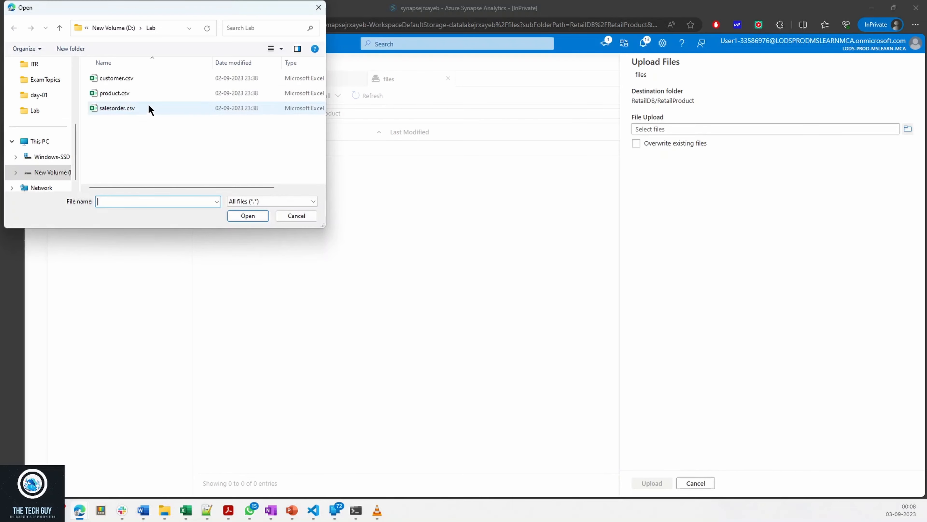
double_click(112, 94)
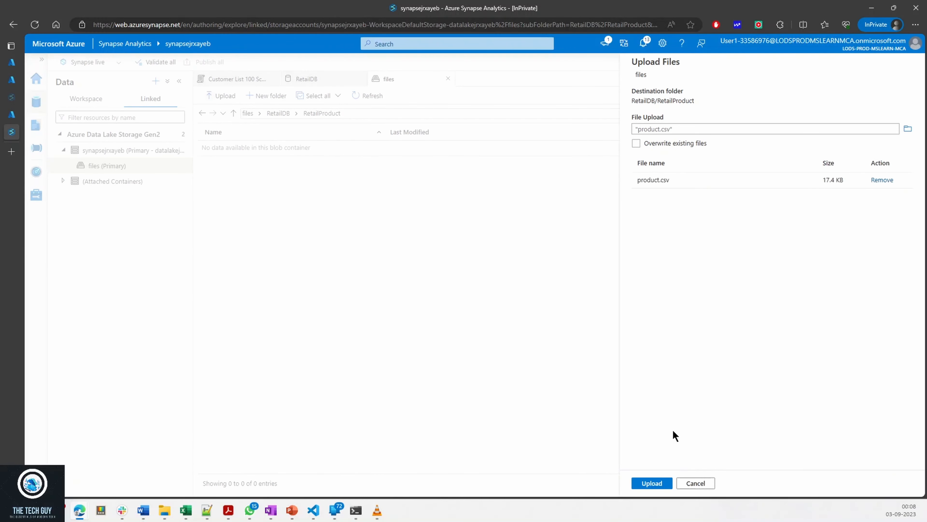
click(656, 483)
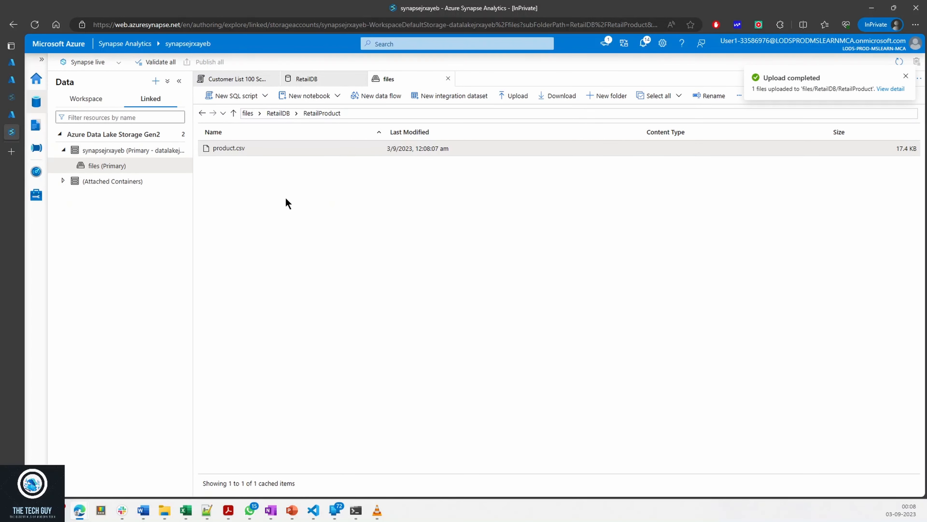
- Preview the uploaded product.csv with the column header option turned off, and close the preview
right_click(229, 144)
click(272, 151)
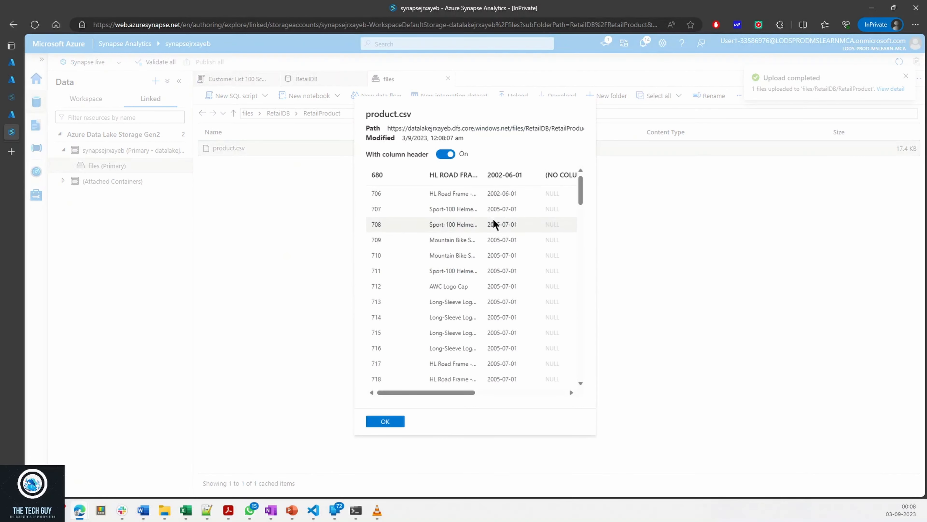
click(444, 154)
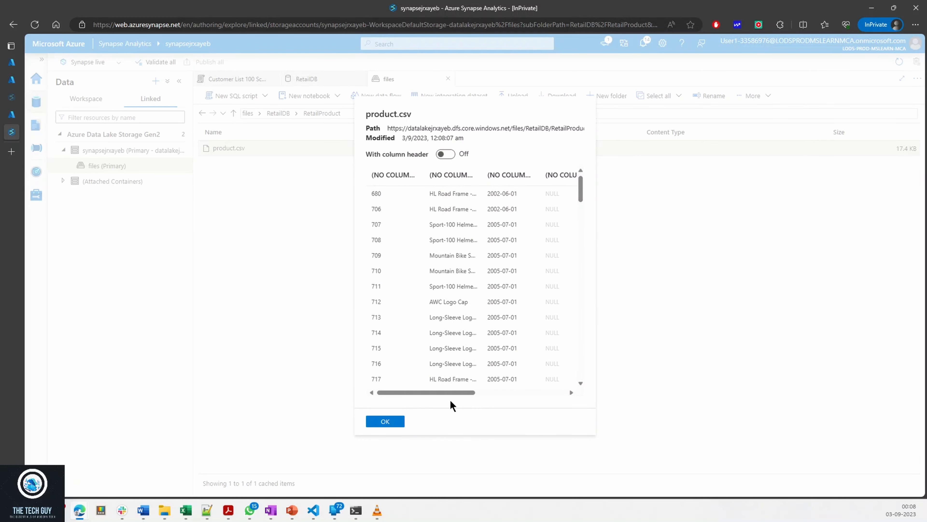
click(385, 421)
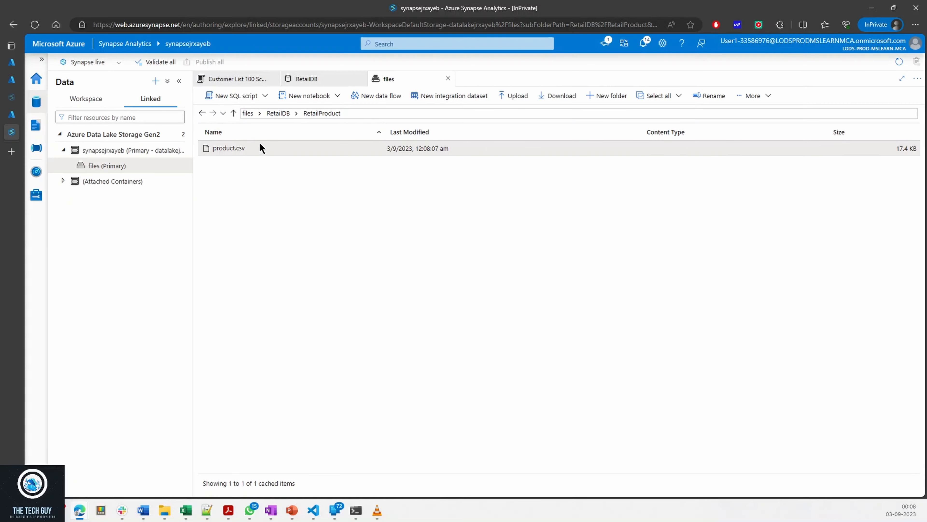
- Generate a SQL script selecting the top 100 rows of the RetailProduct table in the RetailDB workspace database and run it
click(300, 81)
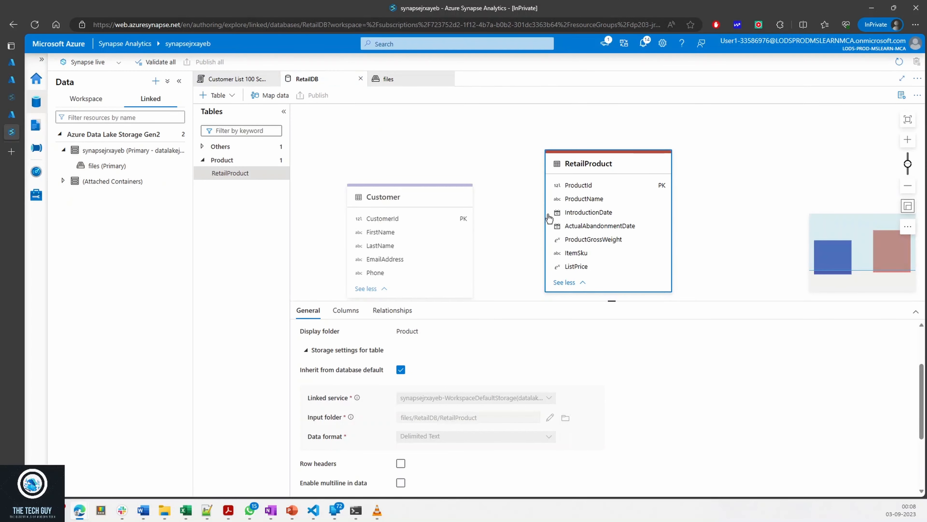
click(86, 99)
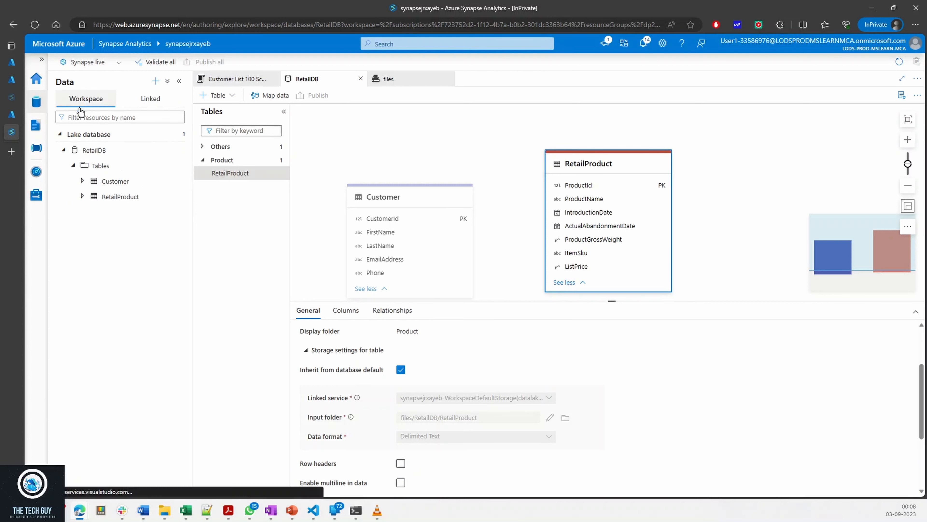
click(177, 197)
mouse_move(223, 212)
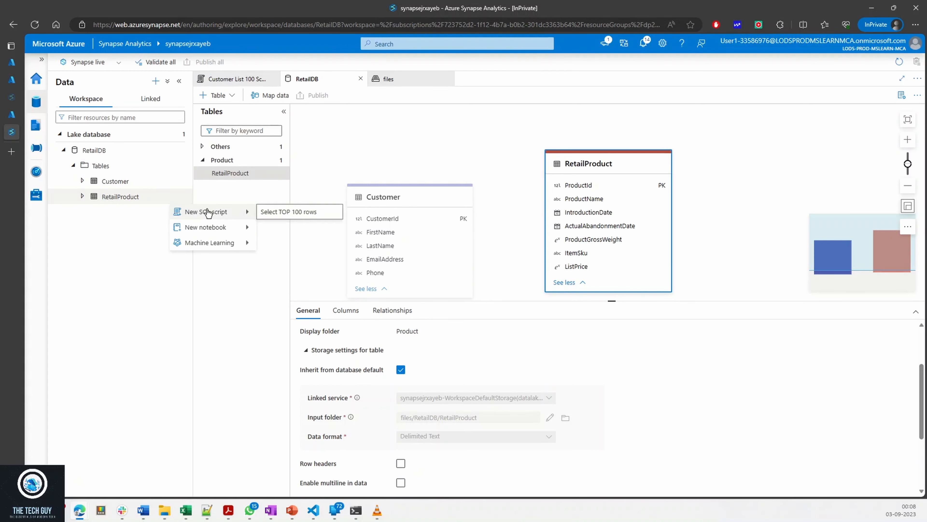
click(298, 216)
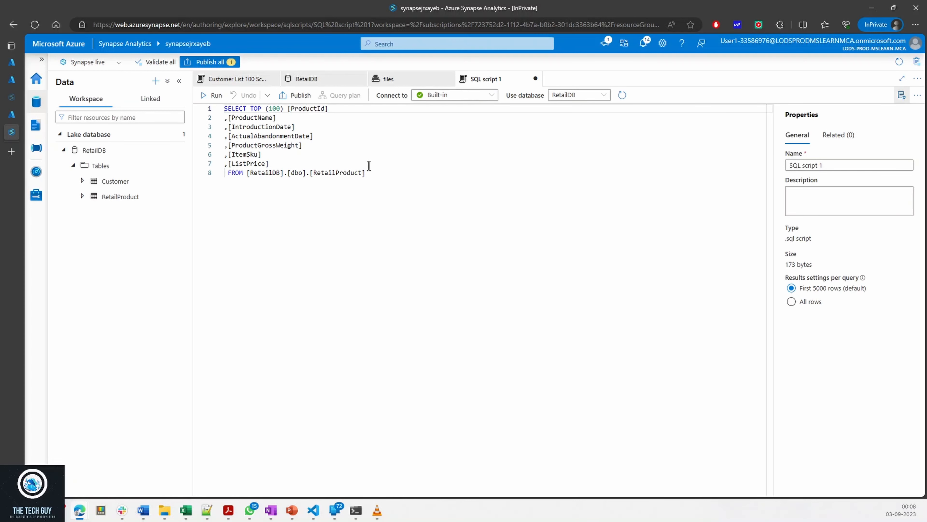
drag(396, 172, 256, 120)
click(455, 148)
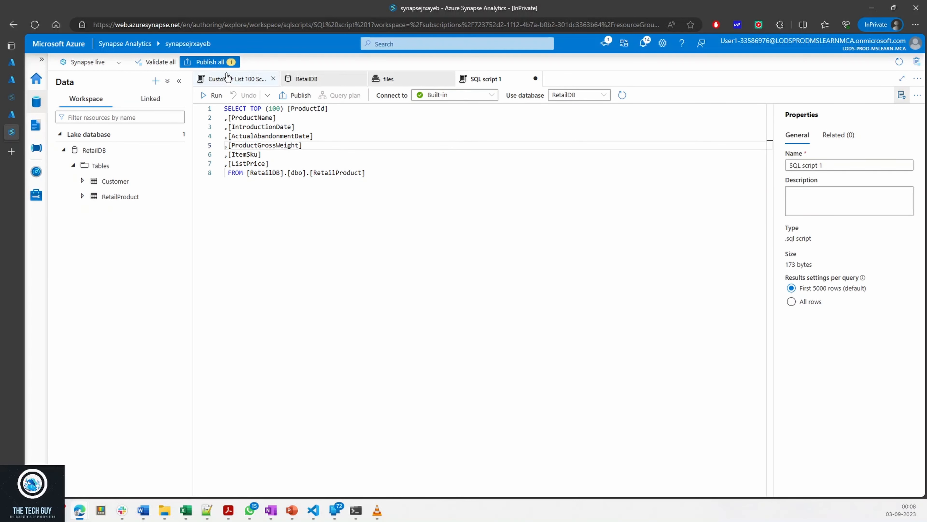
click(214, 96)
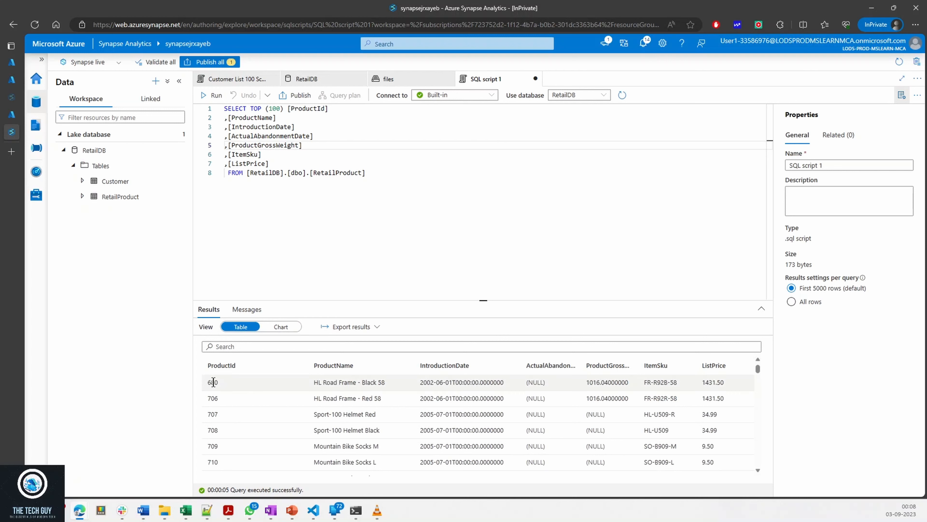
- Look over the returned product rows and close the SQL script, discarding its changes
drag(209, 384, 517, 453)
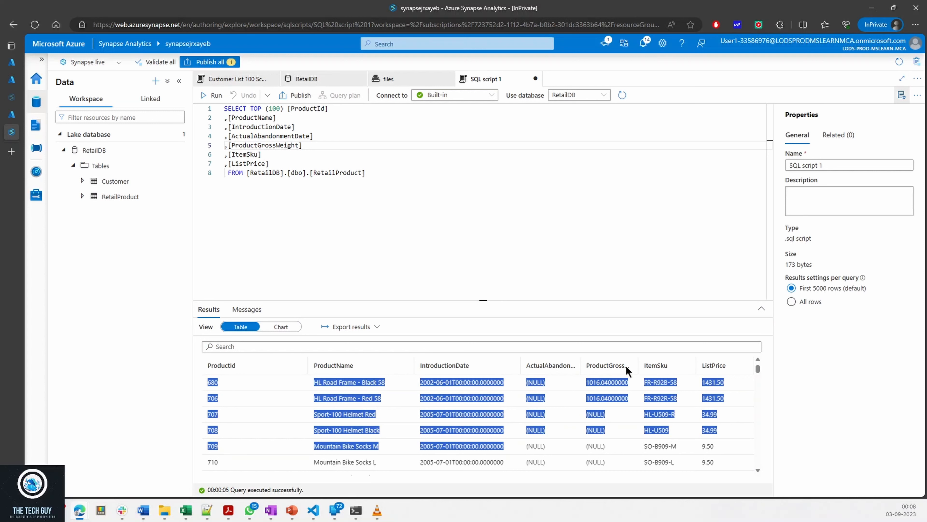
click(723, 429)
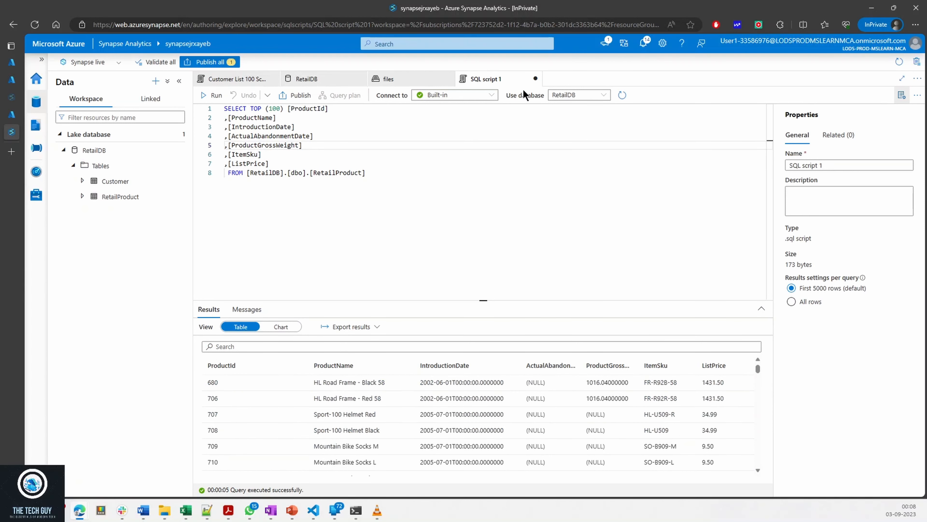
click(536, 79)
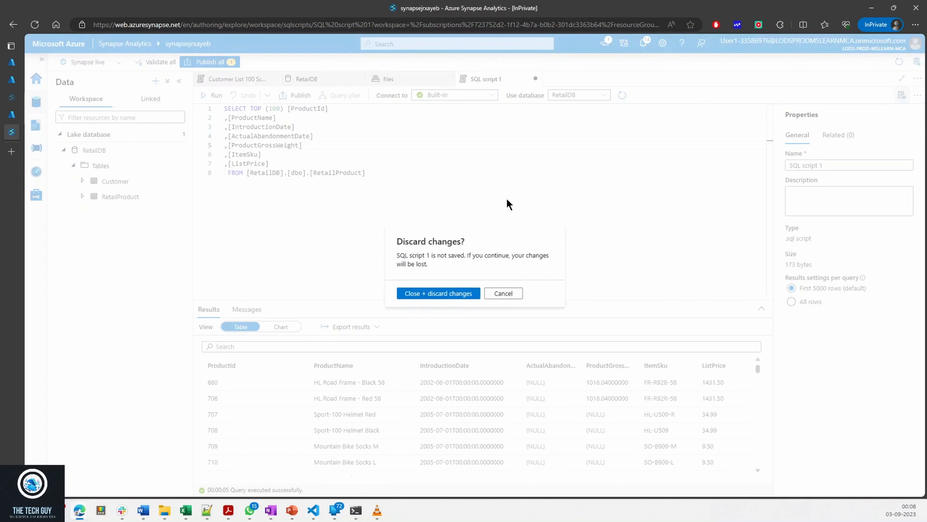
click(467, 293)
click(218, 96)
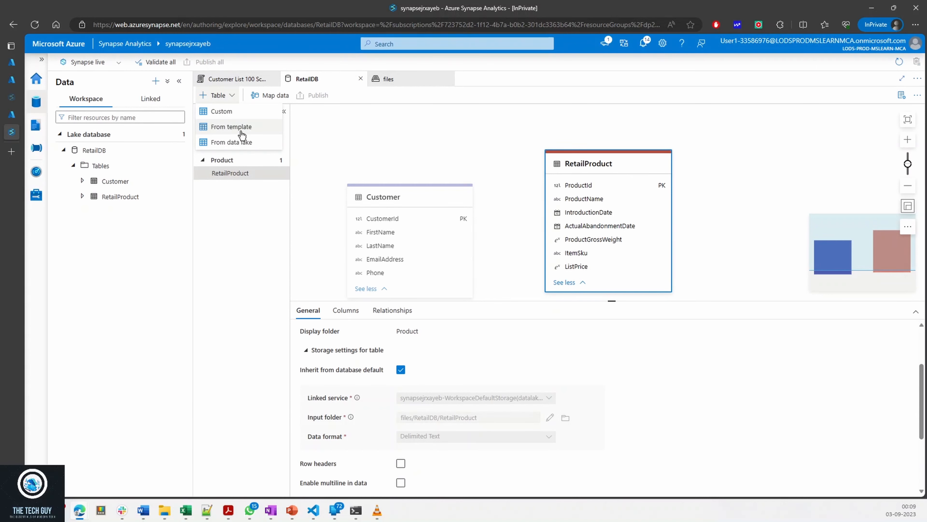
click(245, 148)
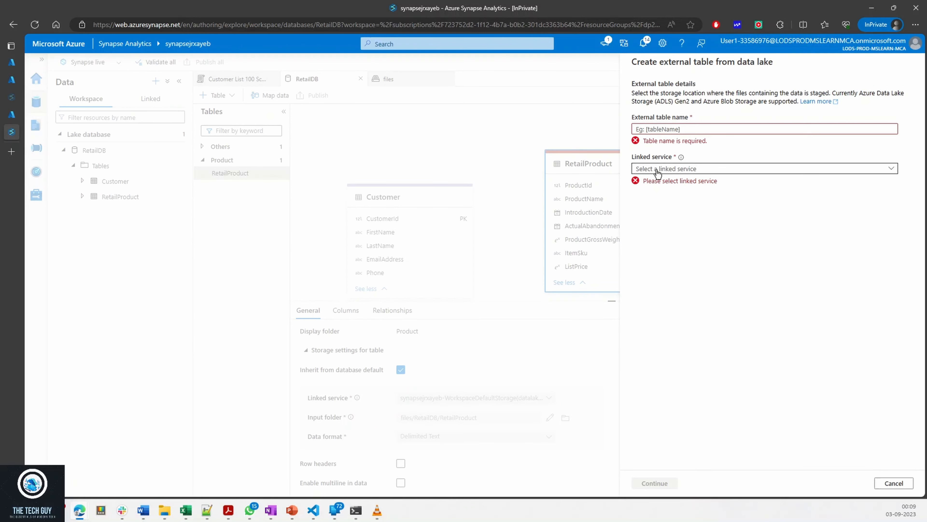
click(890, 482)
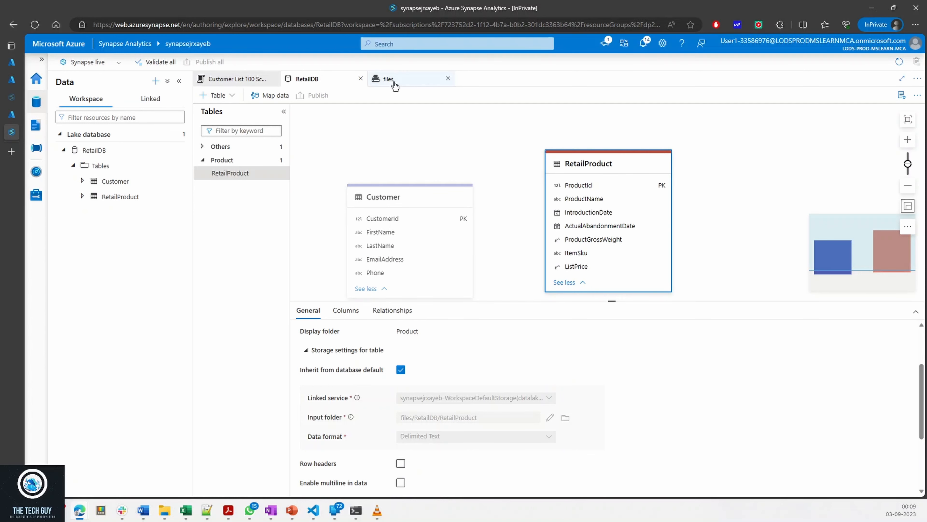
- Return to the RetailDB folder in the files container and create a folder named SalesOrder in it
click(379, 79)
click(279, 113)
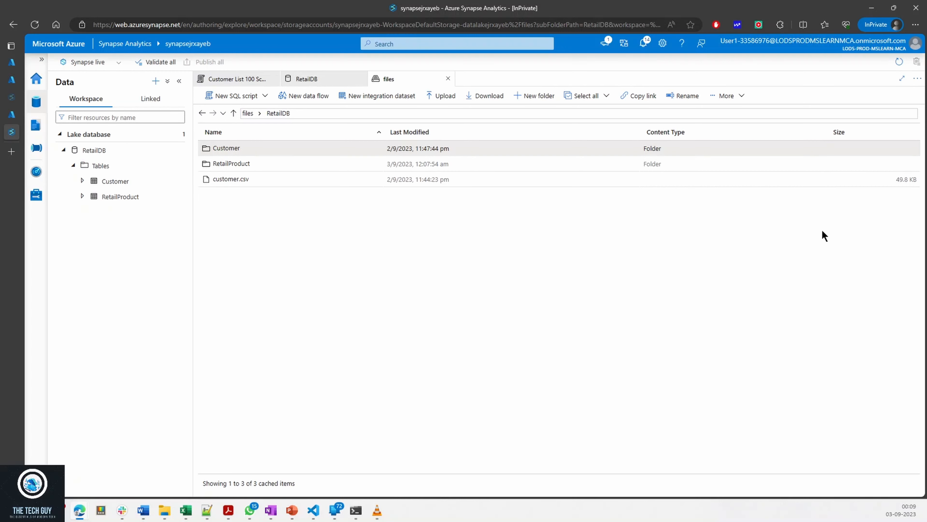
click(524, 98)
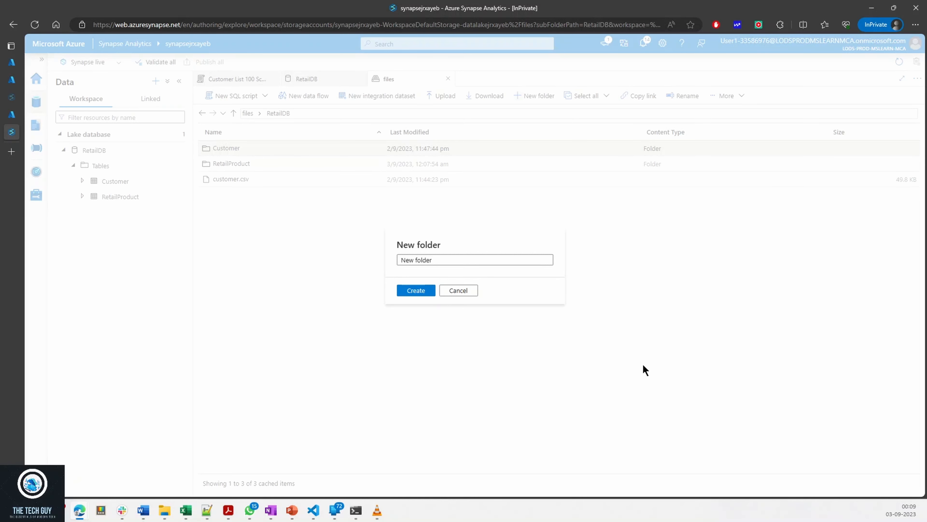
drag(436, 259, 394, 256)
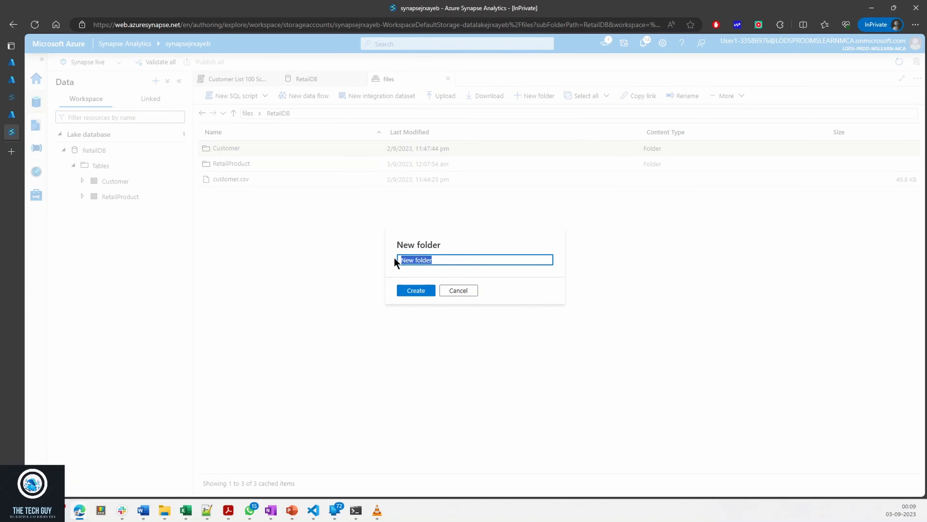
text(SalesOrder)
click(412, 296)
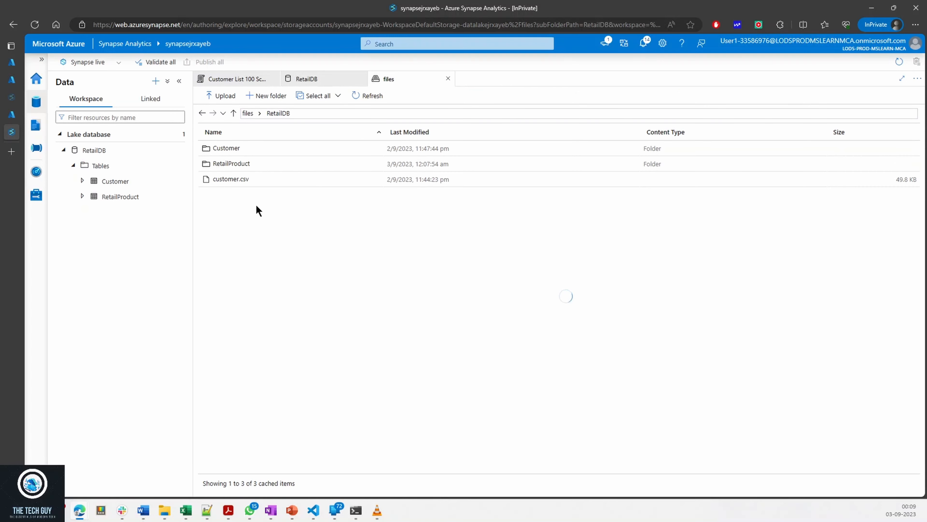
- Open the SalesOrder folder and upload salesorder.csv from the local Lab folder into it
double_click(230, 178)
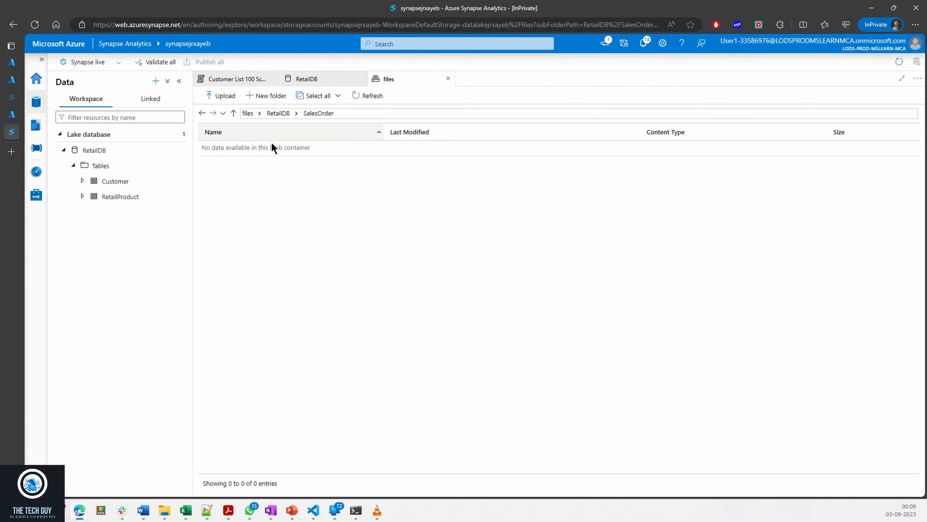
click(218, 96)
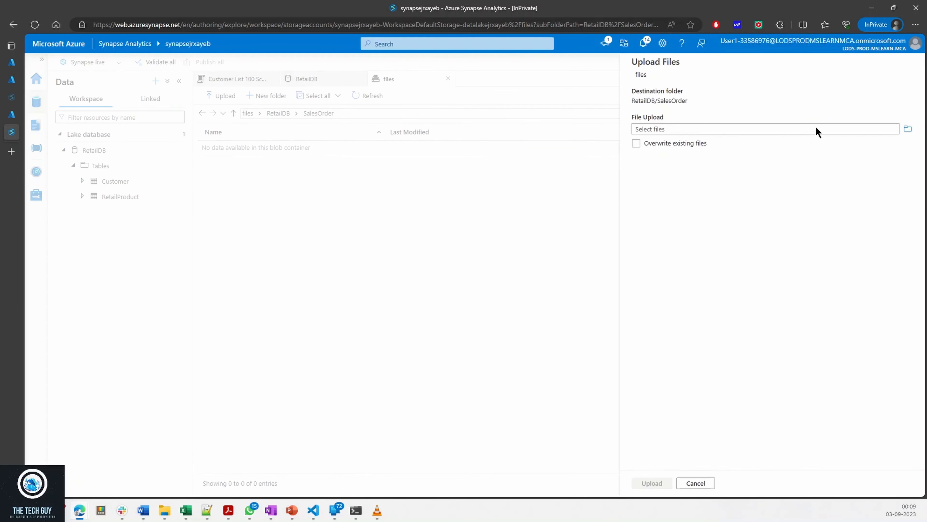
click(908, 129)
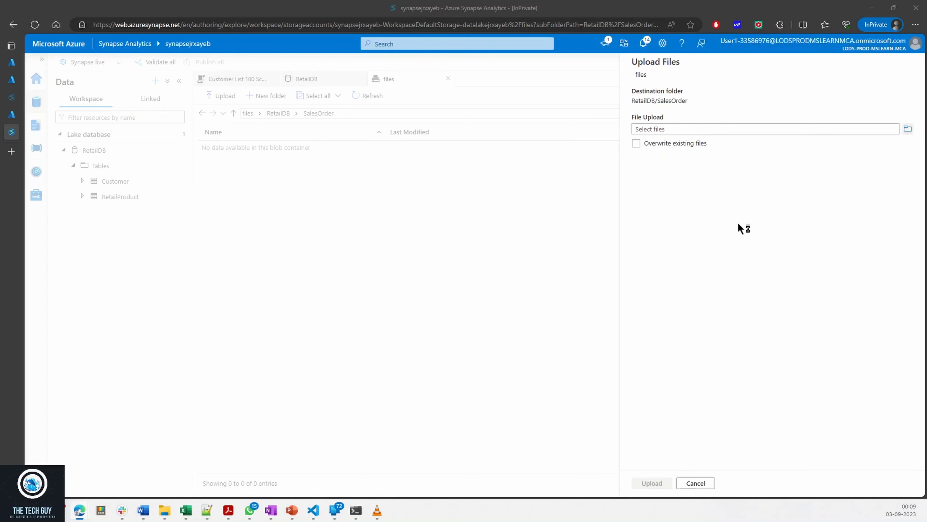
double_click(114, 107)
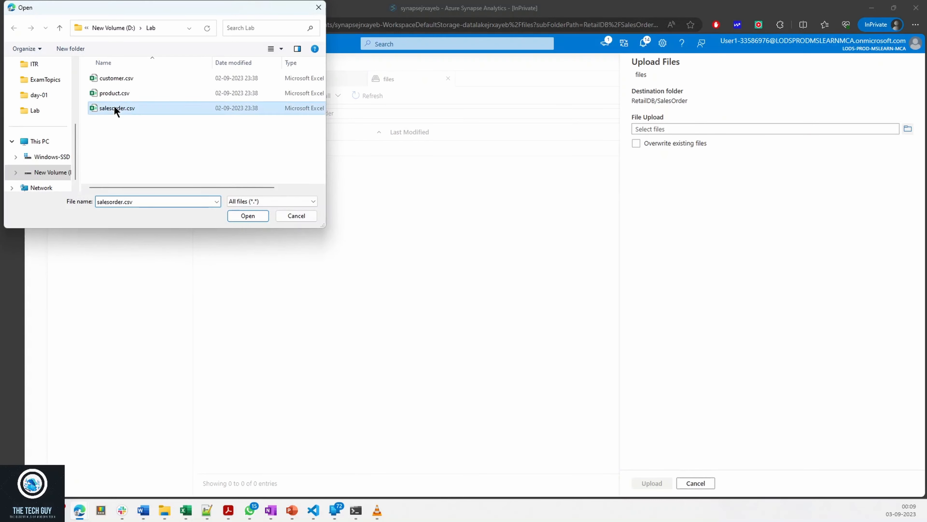
click(644, 486)
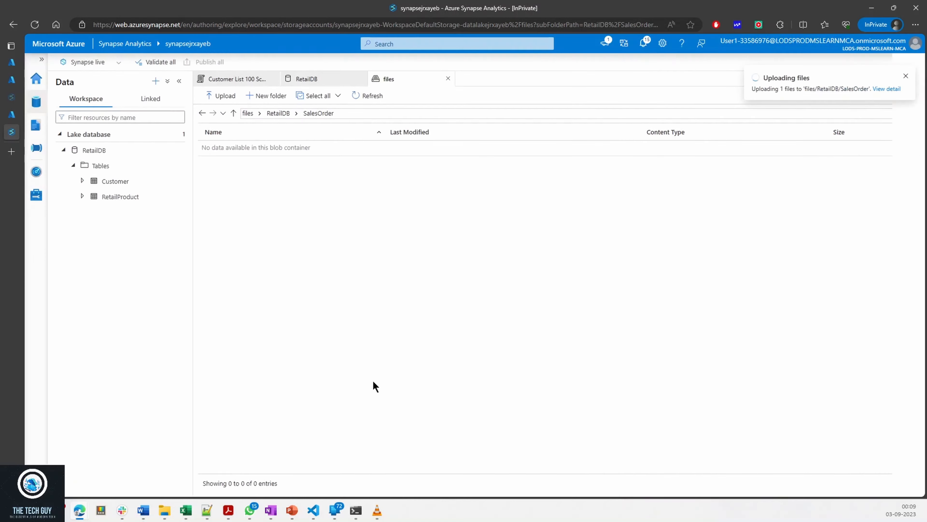
- Start a new RetailDB table from data lake named SalesOrder, using the synapsejrxayeb-WorkspaceDefaultStorage(datalakejrxayeb) linked service
click(308, 79)
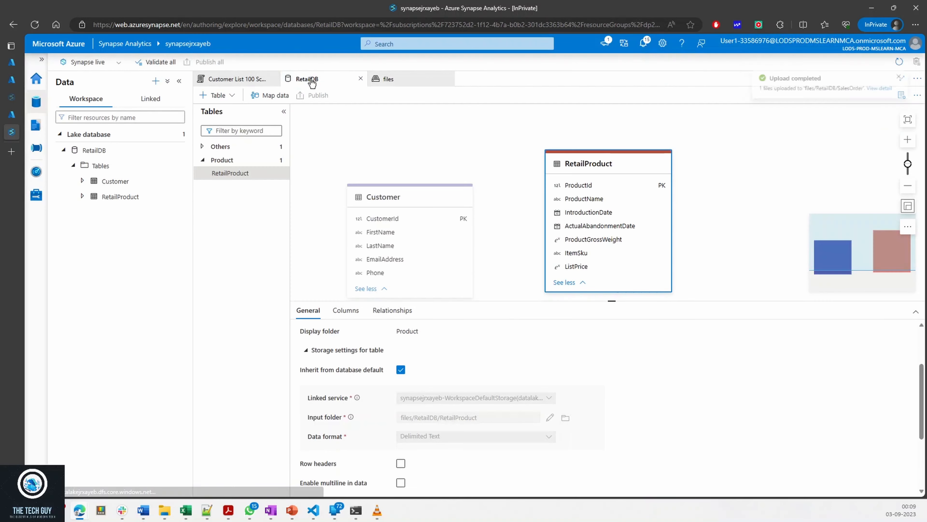
click(220, 98)
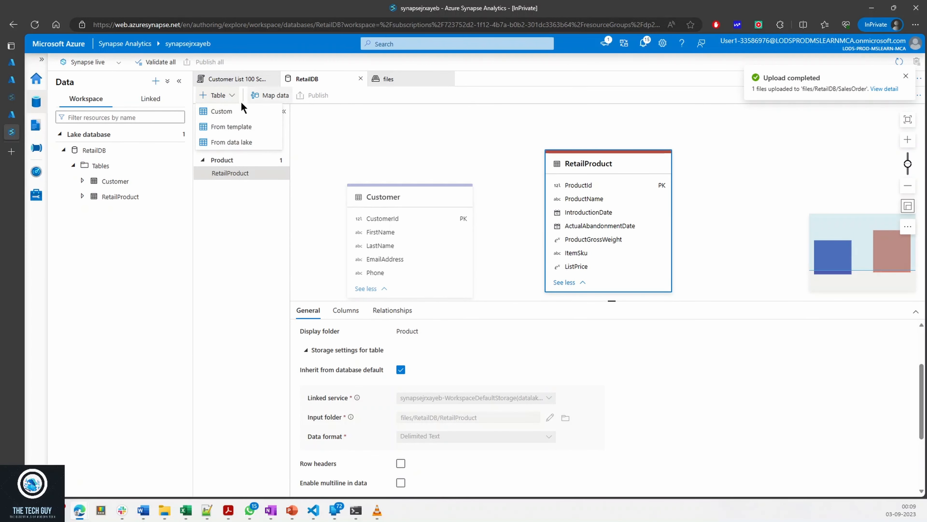
click(229, 144)
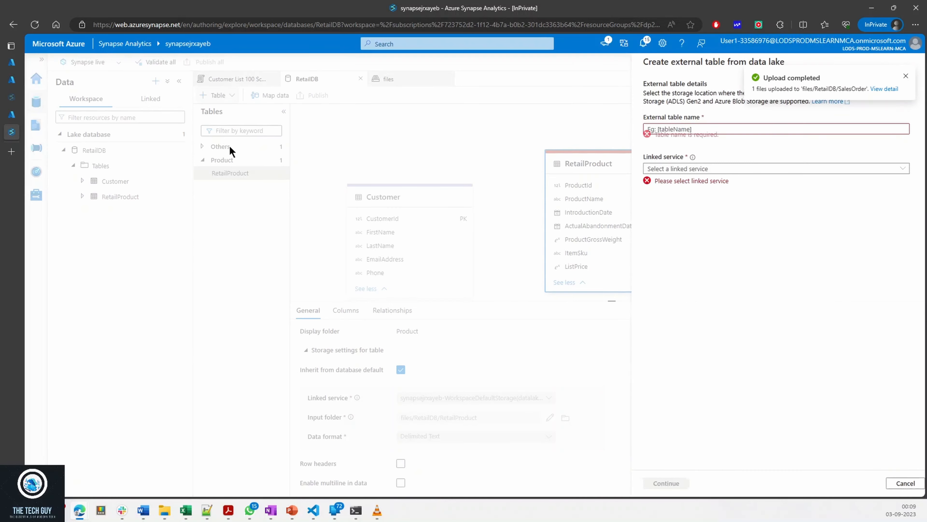
click(668, 130)
text(SalesOrder)
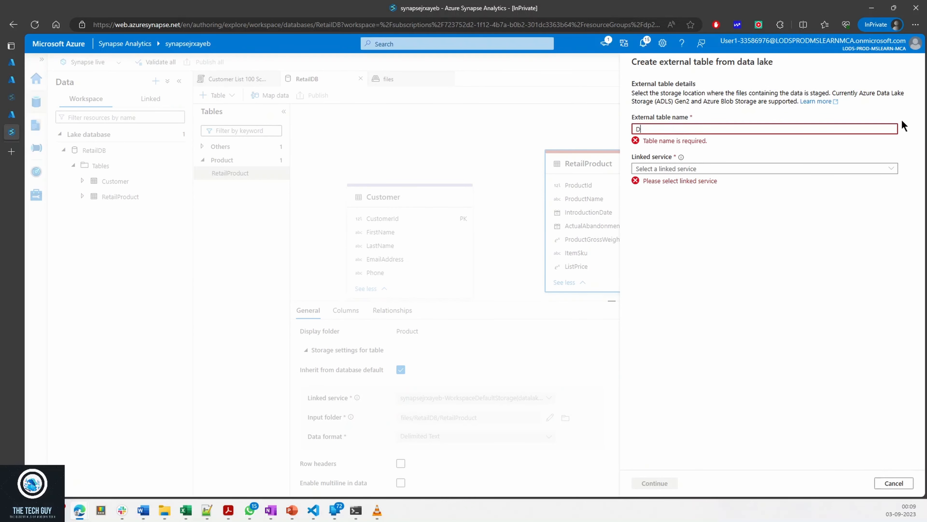
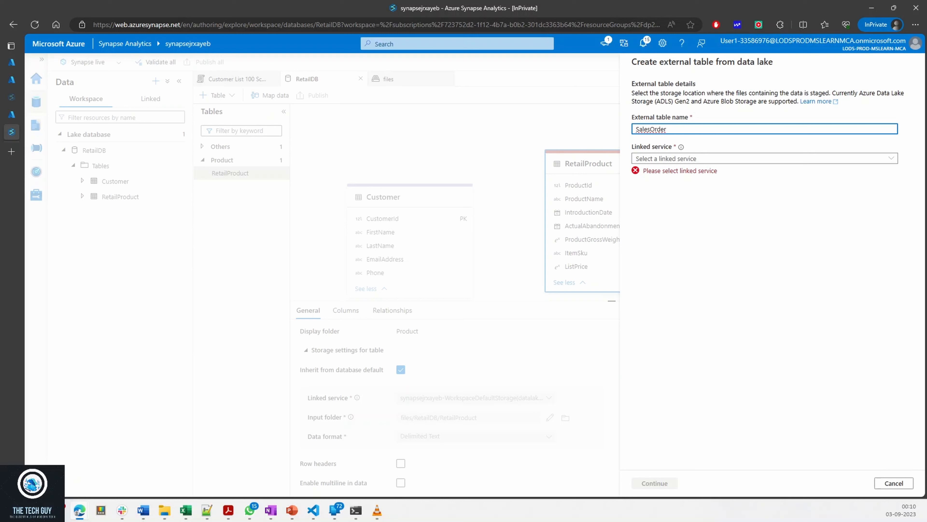
click(677, 158)
click(663, 174)
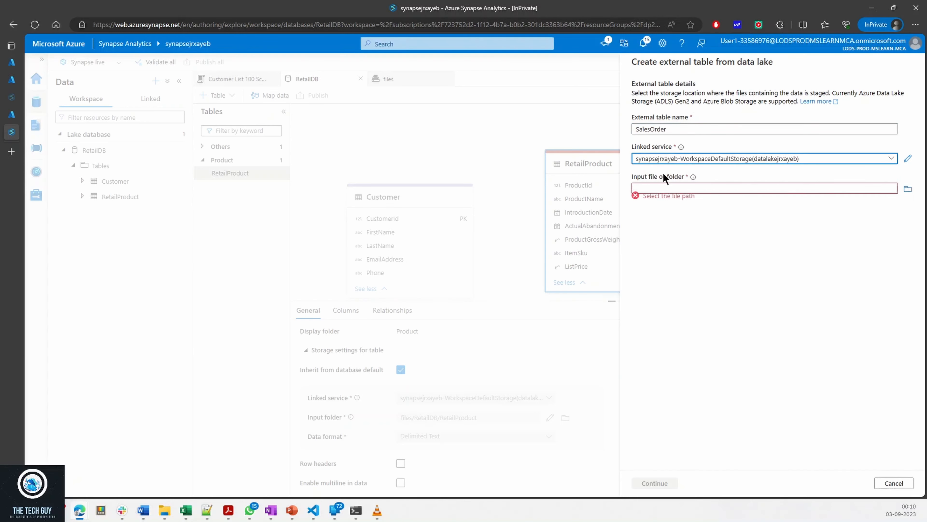
- Select files/RetailDB/SalesOrder as the external table's input folder and continue to the source file format settings
click(907, 188)
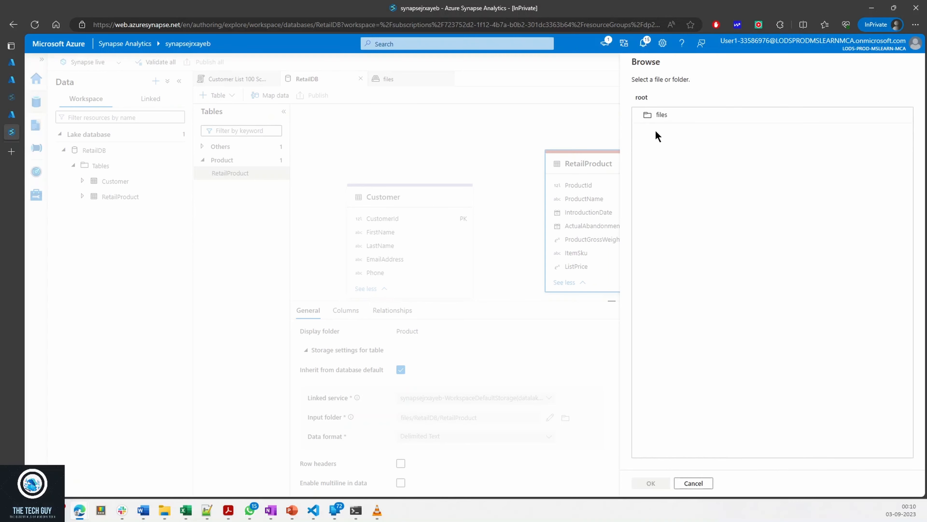
double_click(661, 117)
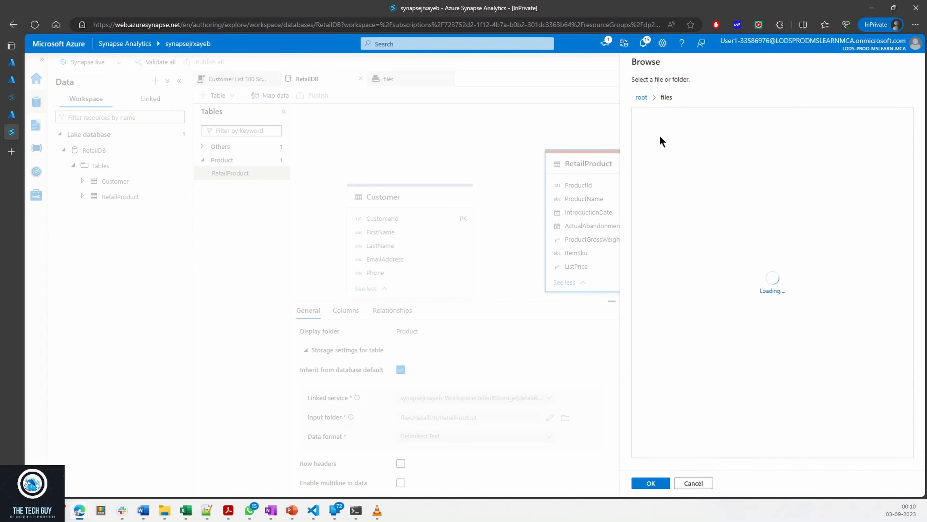
double_click(665, 117)
click(671, 147)
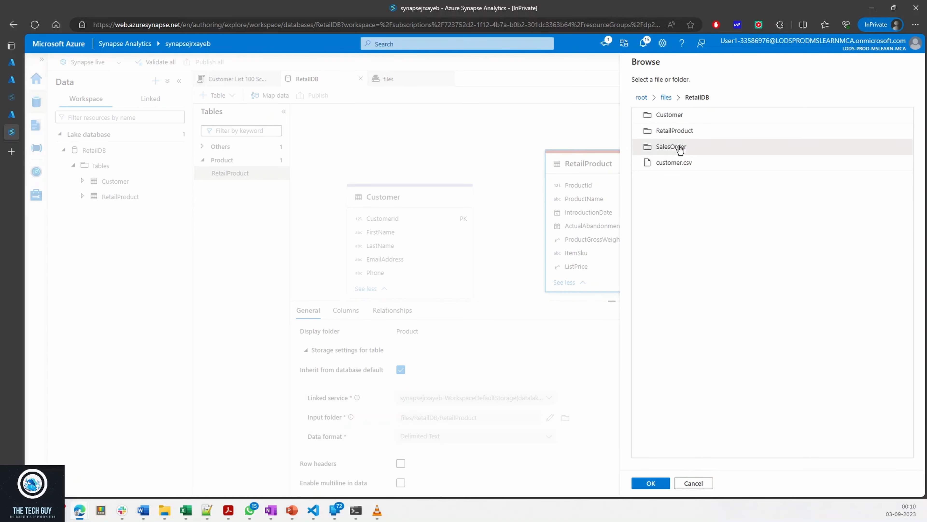
double_click(672, 148)
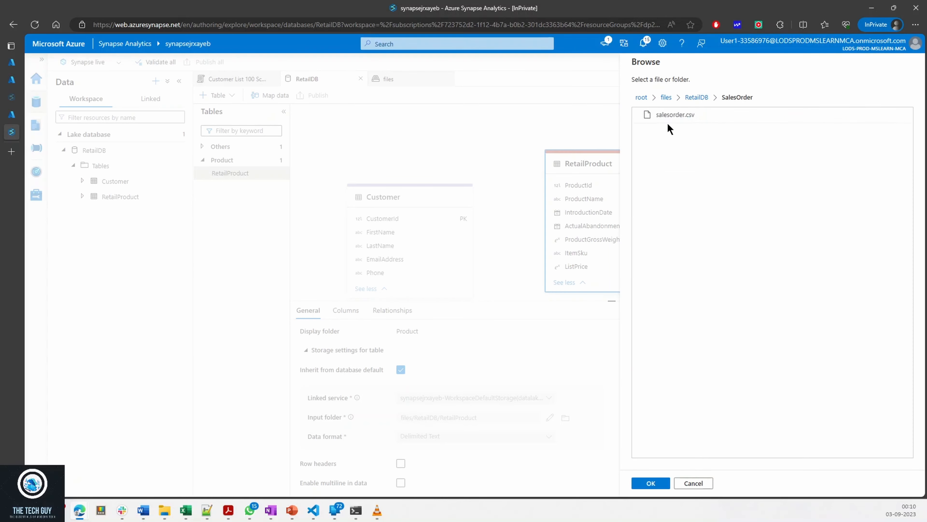
click(680, 121)
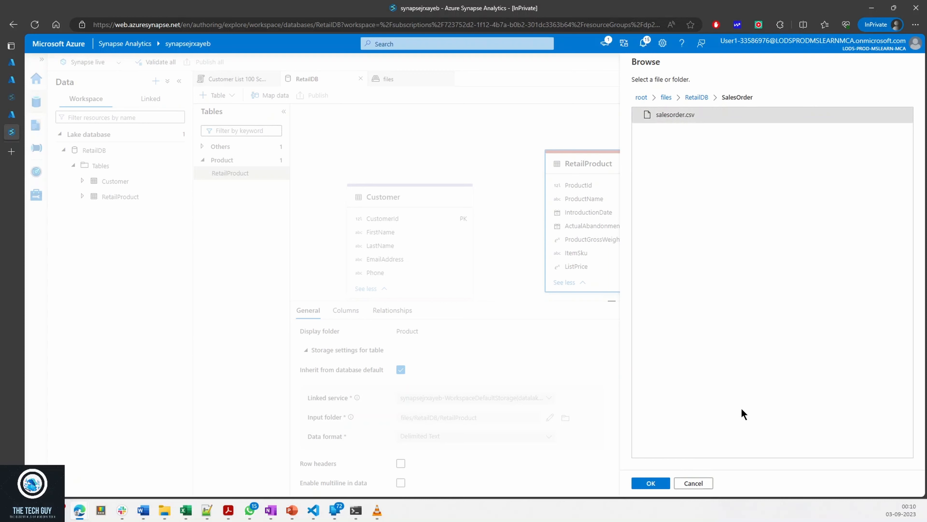
click(696, 97)
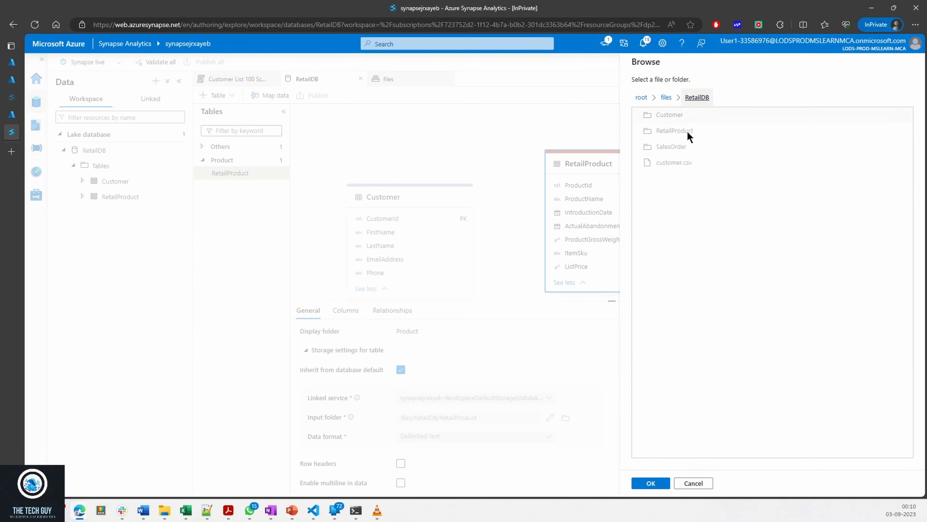
double_click(673, 148)
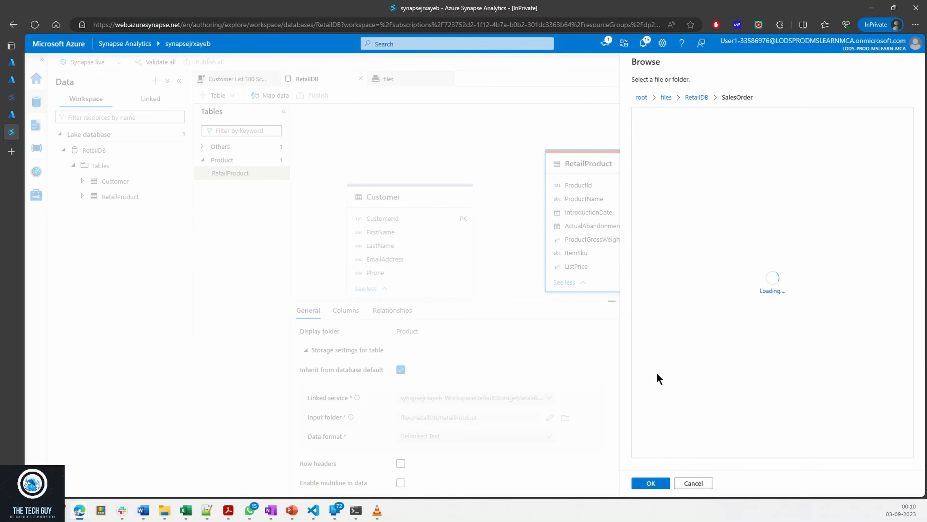
click(651, 485)
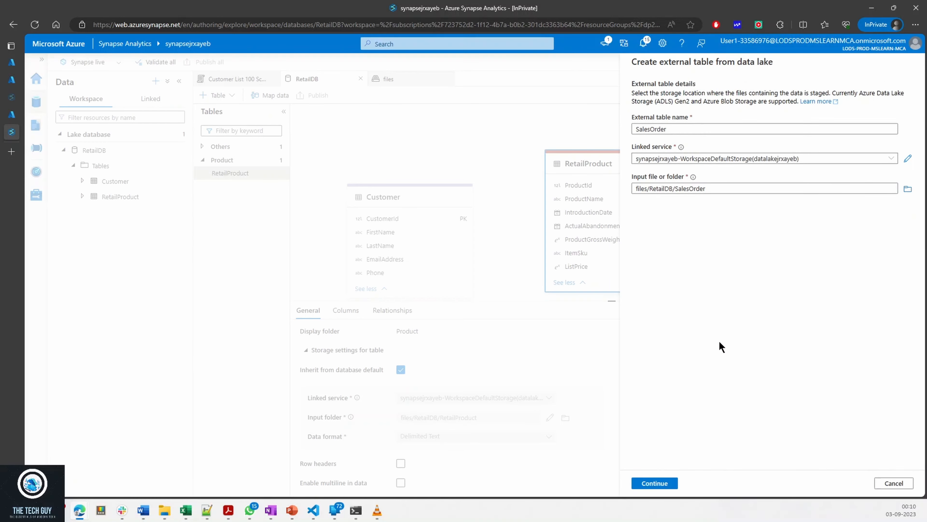
click(657, 481)
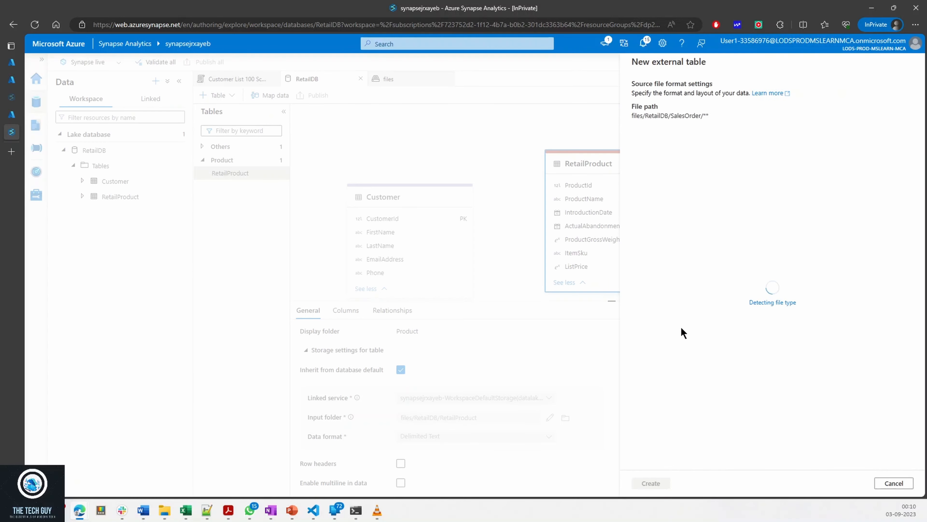
- Review the CSV source format settings and create the SalesOrder external table with the defaults
drag(707, 116, 703, 116)
drag(749, 305, 799, 300)
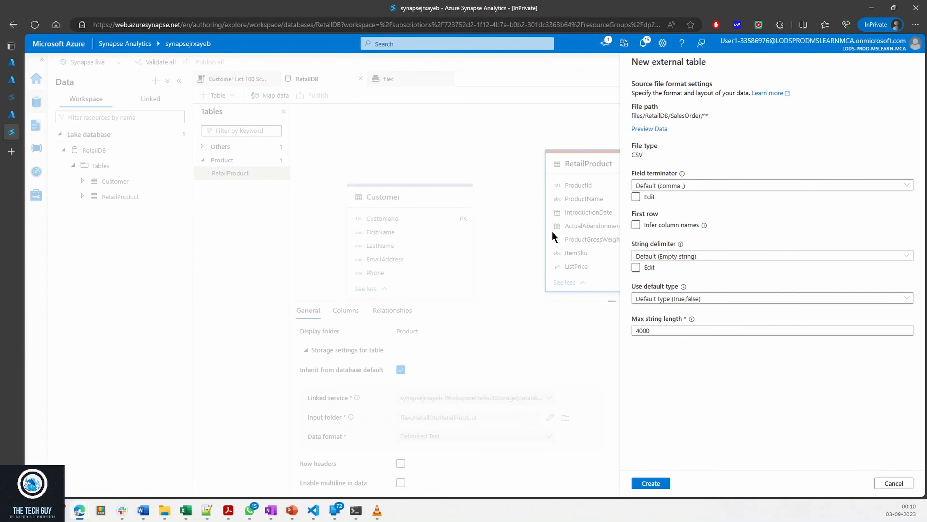
double_click(638, 155)
click(651, 267)
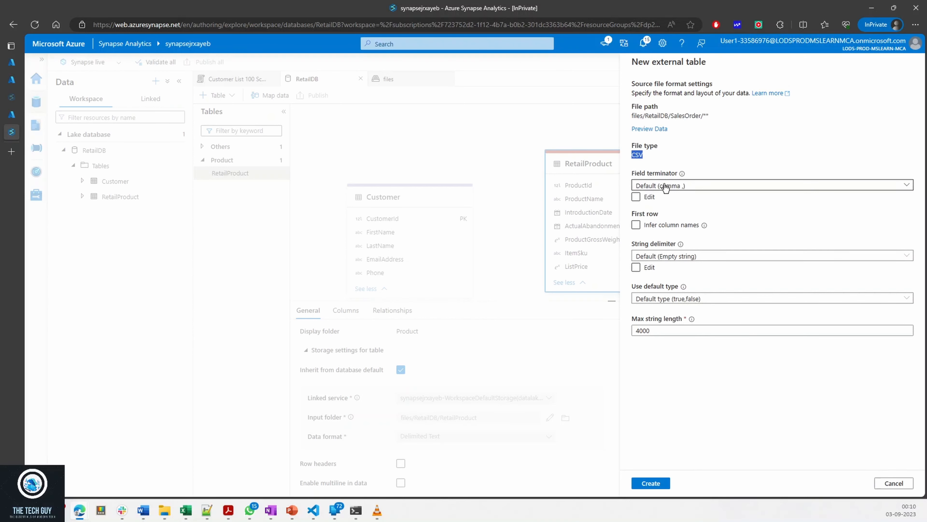
click(651, 482)
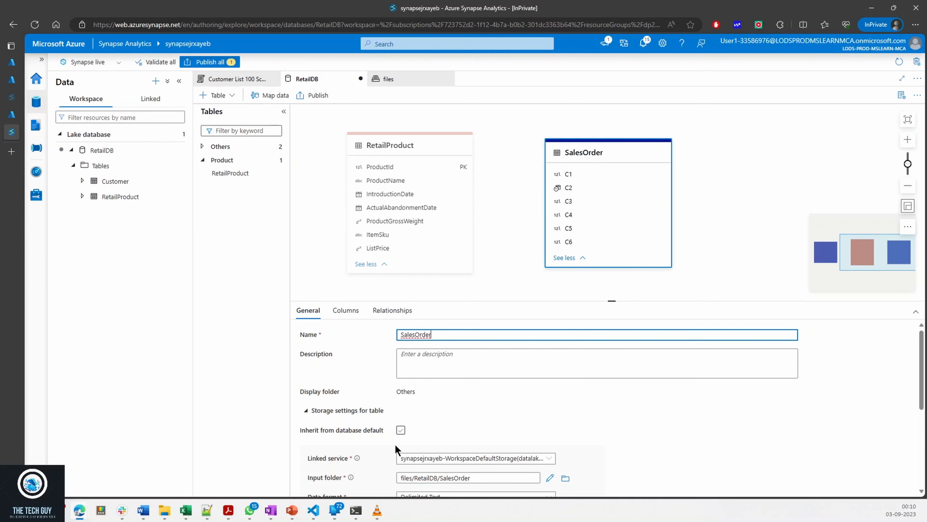
- Rename the first column of the SalesOrder table to SalesOrderId and make it a primary key
click(347, 310)
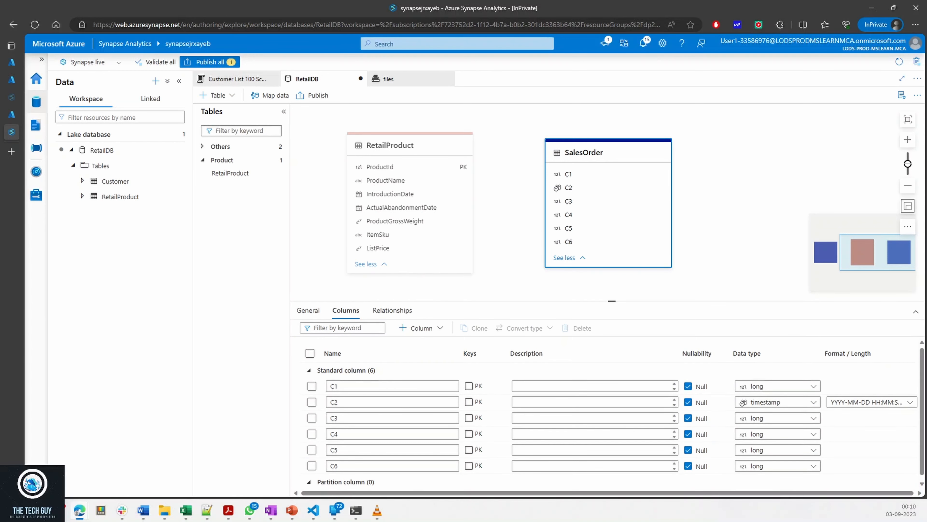
double_click(337, 385)
text(Sel)
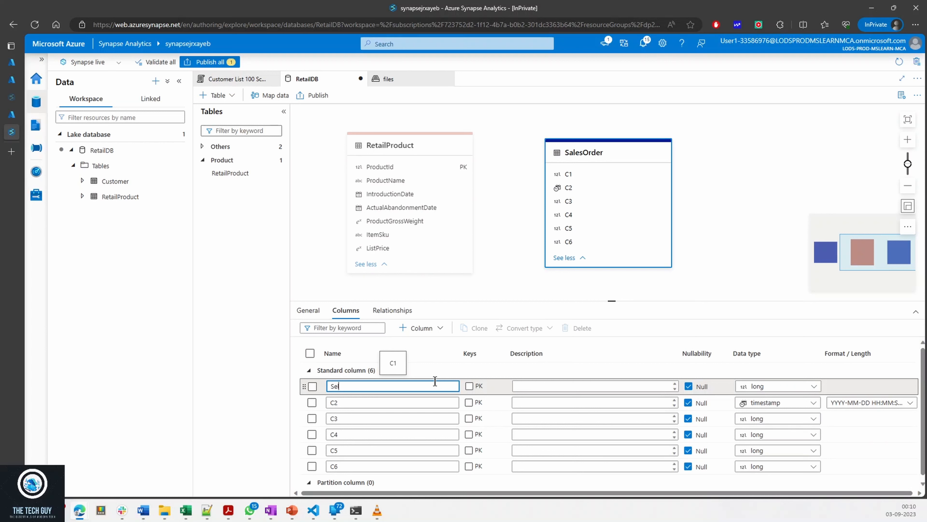
text(s)
click(469, 386)
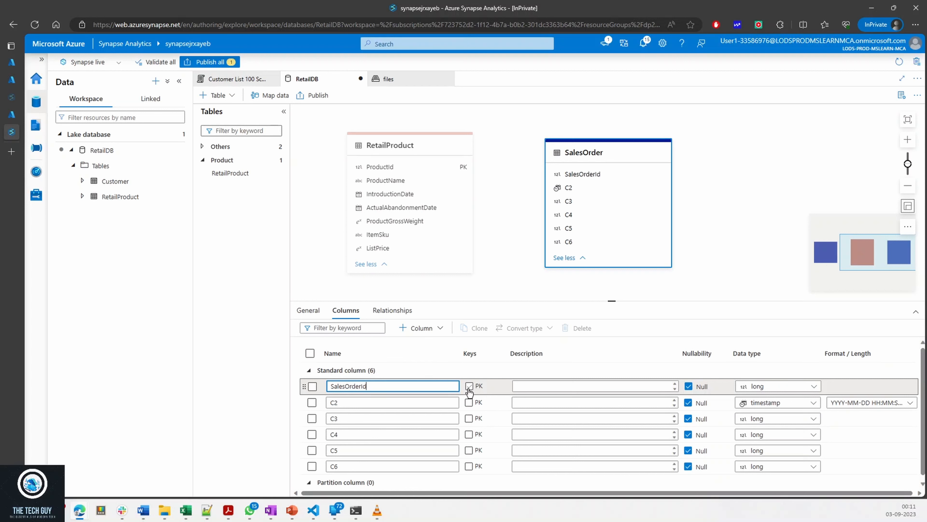
- Rename the second SalesOrder column to OrderDate and the third to LineItemId
click(395, 402)
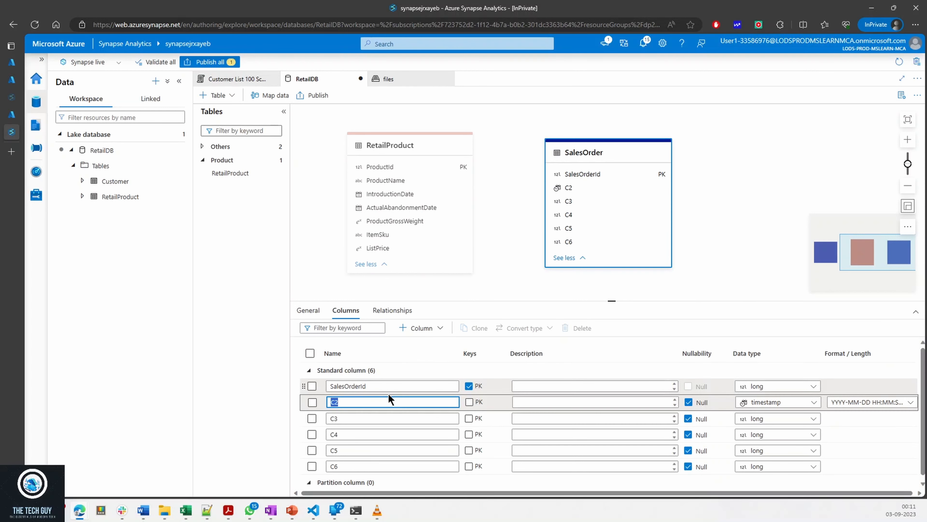
text(OrderDate)
click(346, 418)
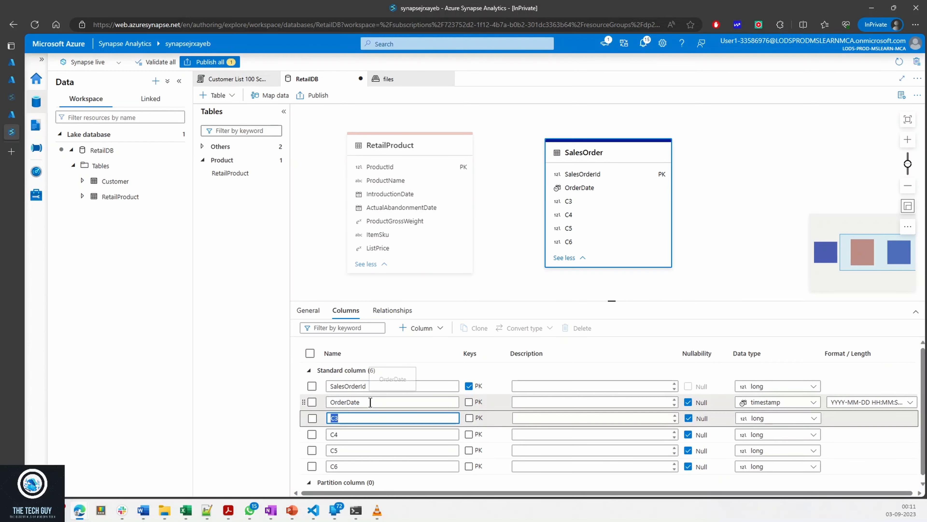
text(Line)
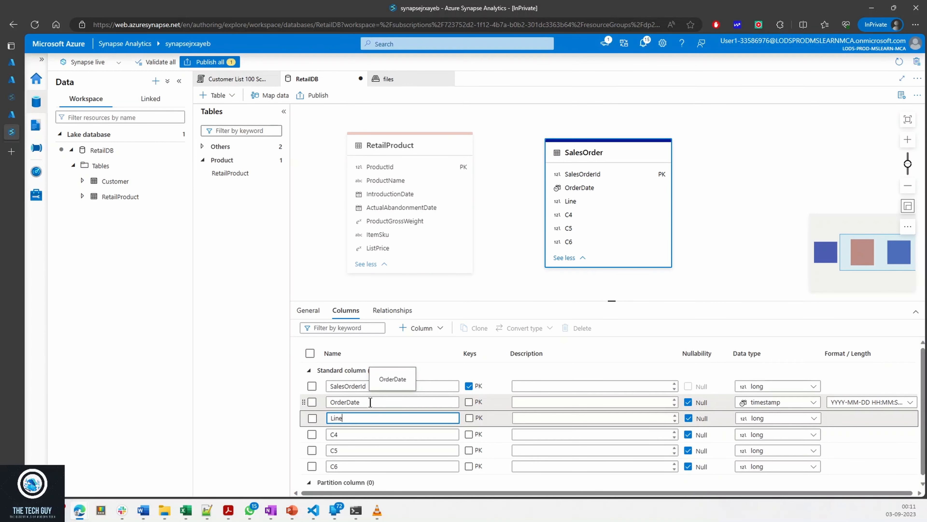
text(ItemId)
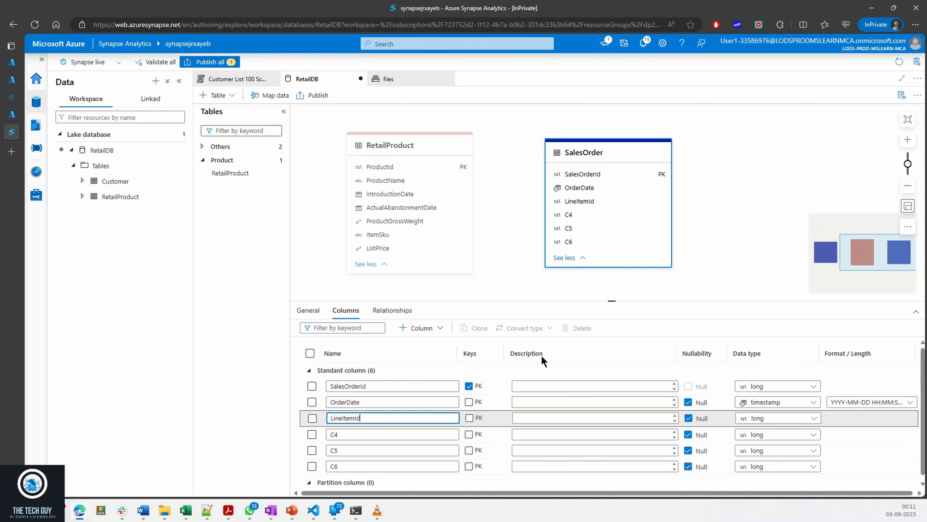
- Rename the fourth SalesOrder column to CustomerId and the fifth to ProductId
click(361, 431)
double_click(359, 432)
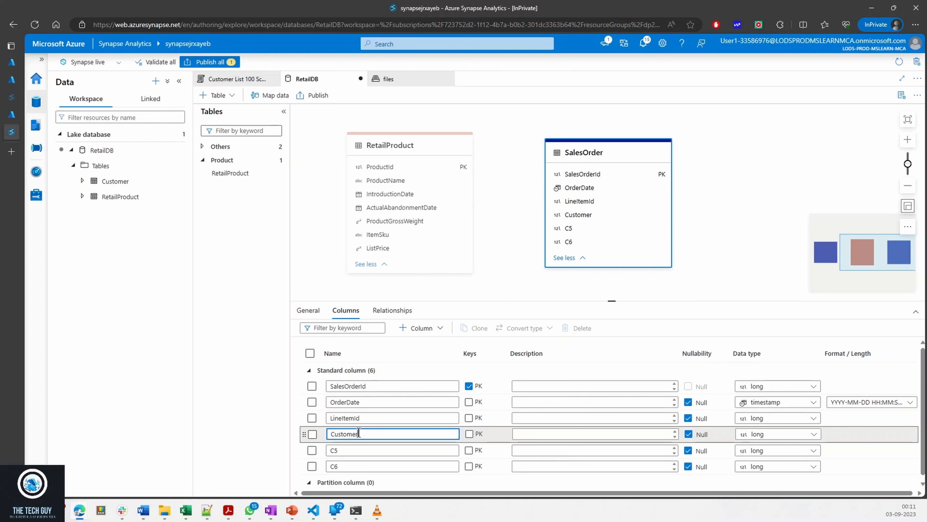
text(CustomerId)
double_click(359, 448)
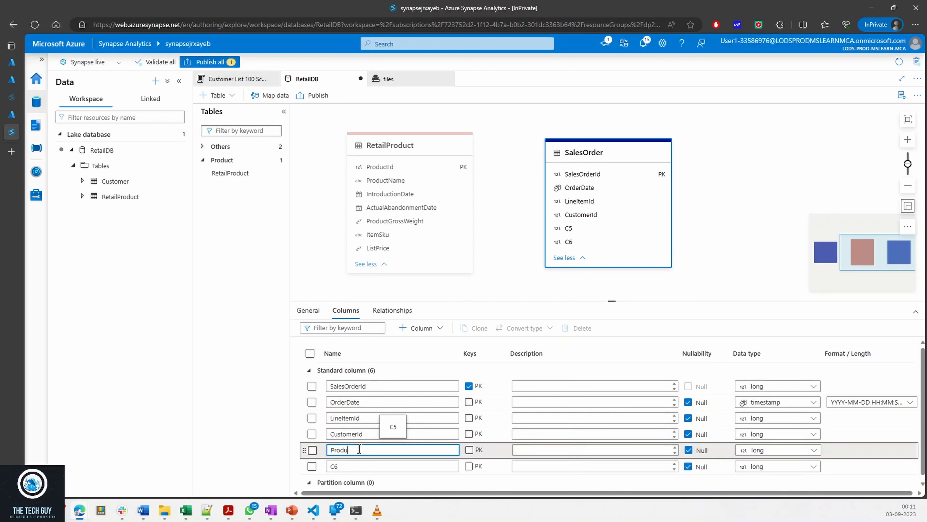
text(ProductI)
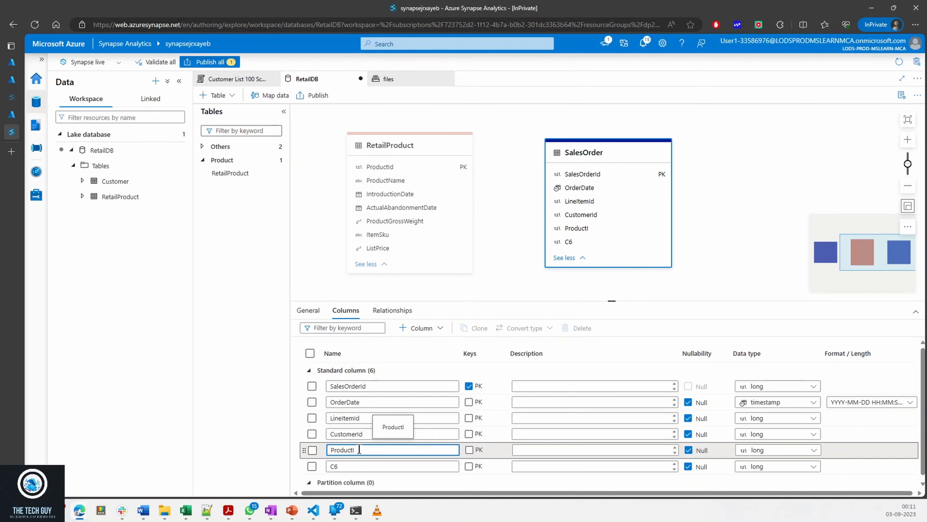
text(d)
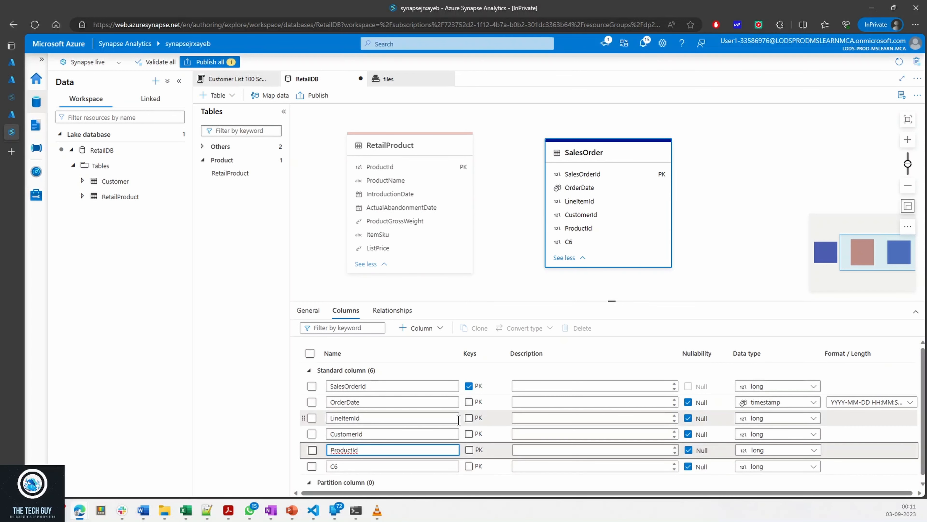
- Make LineItemId a primary key as well and rename the sixth SalesOrder column to Quantity
click(469, 419)
double_click(363, 466)
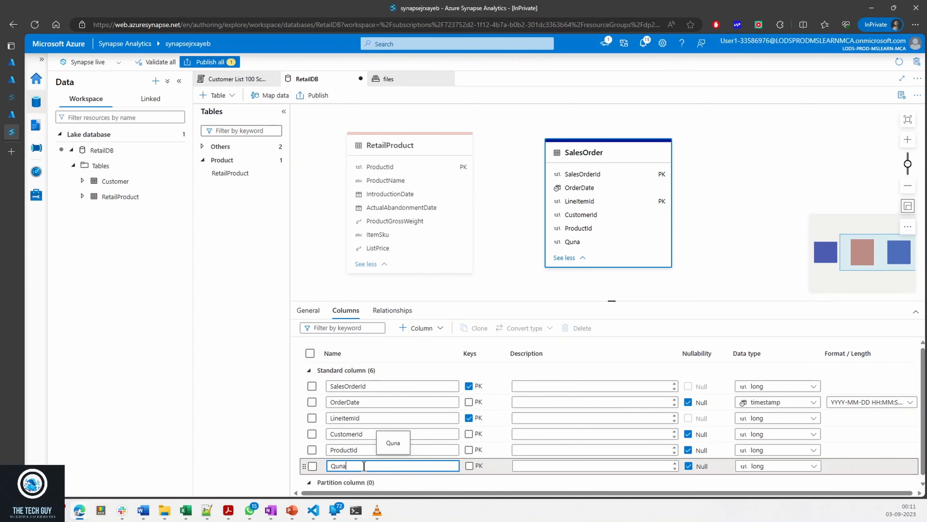
text(Quantity)
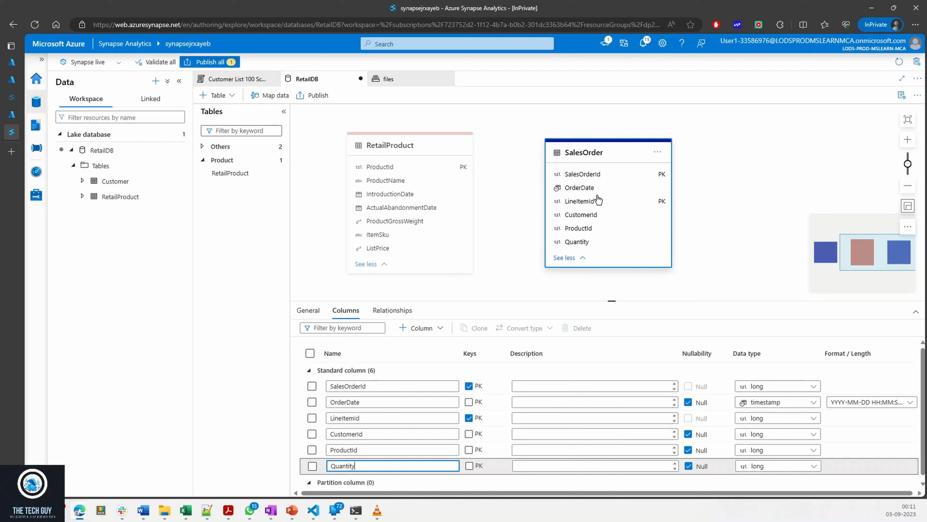
- Publish the RetailDB changes and refresh the workspace data to expand the SalesOrder table in the database's Tables folder
click(303, 97)
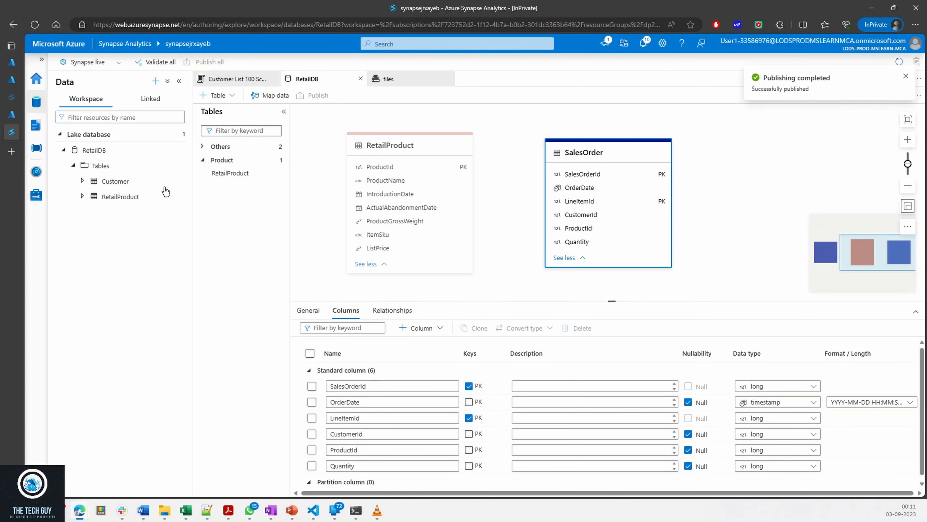
click(905, 76)
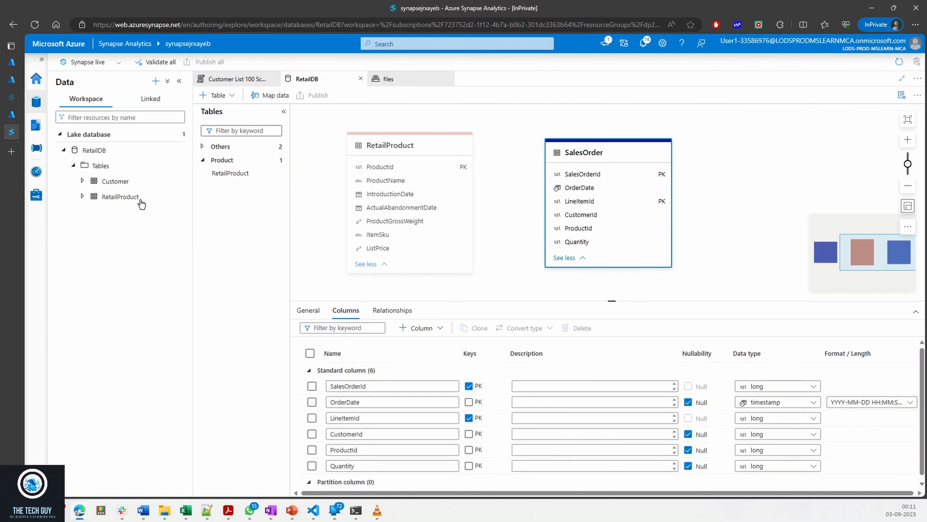
click(898, 62)
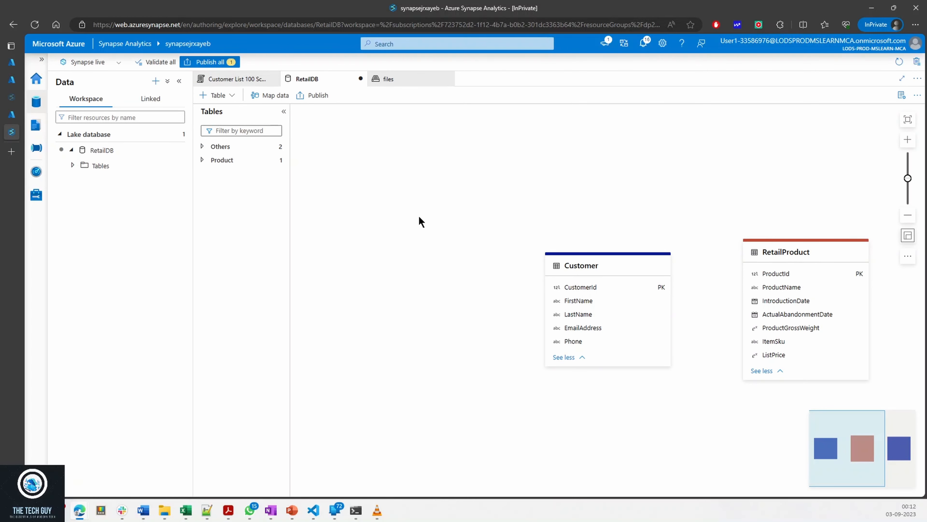
click(73, 165)
click(83, 211)
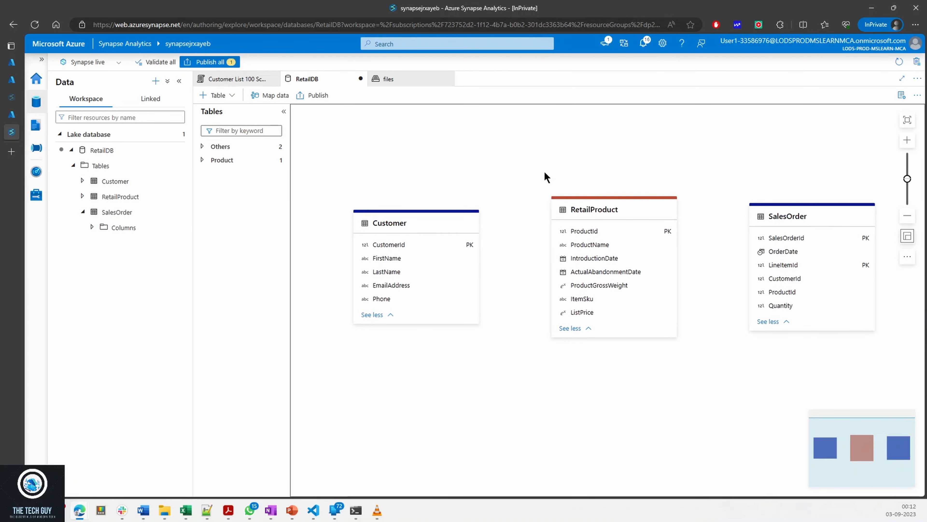
- Open the SalesOrder table's relationships and add a blank relationship that points to SalesOrder
click(907, 215)
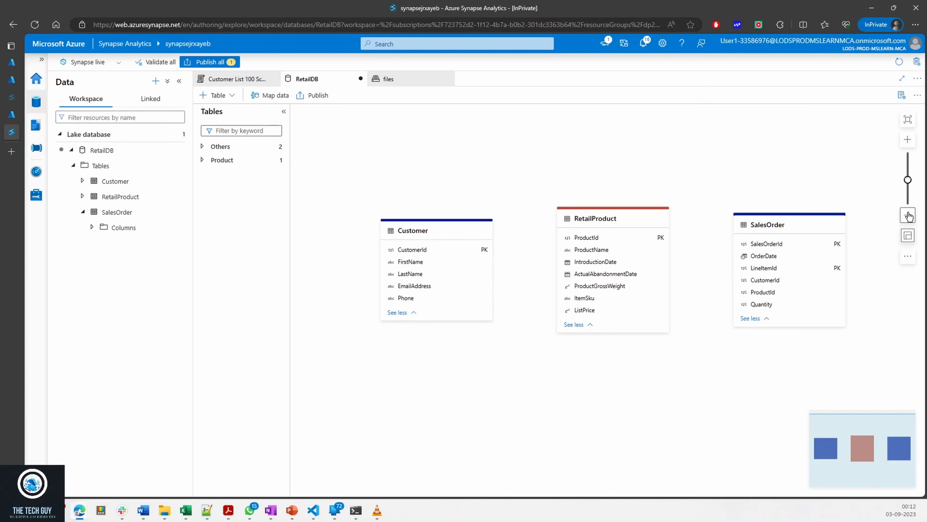
click(777, 227)
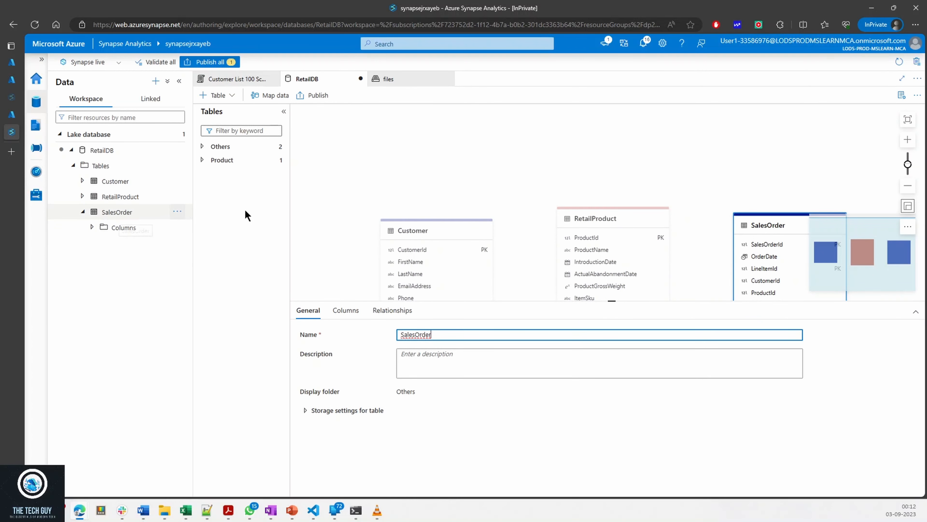
click(392, 310)
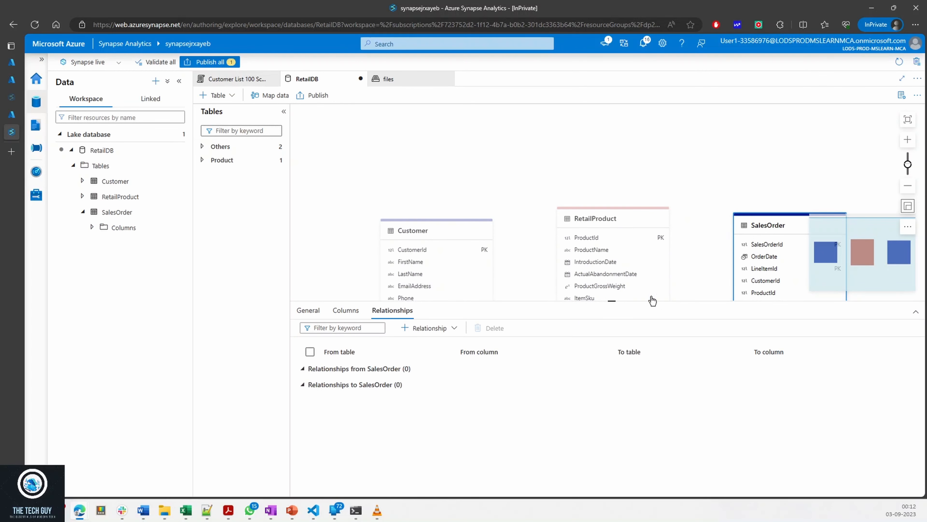
click(432, 328)
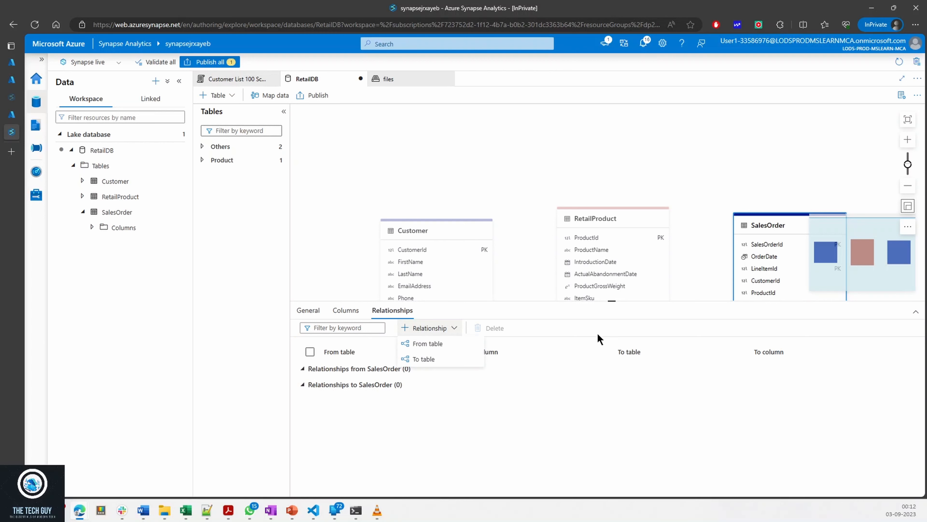
click(356, 406)
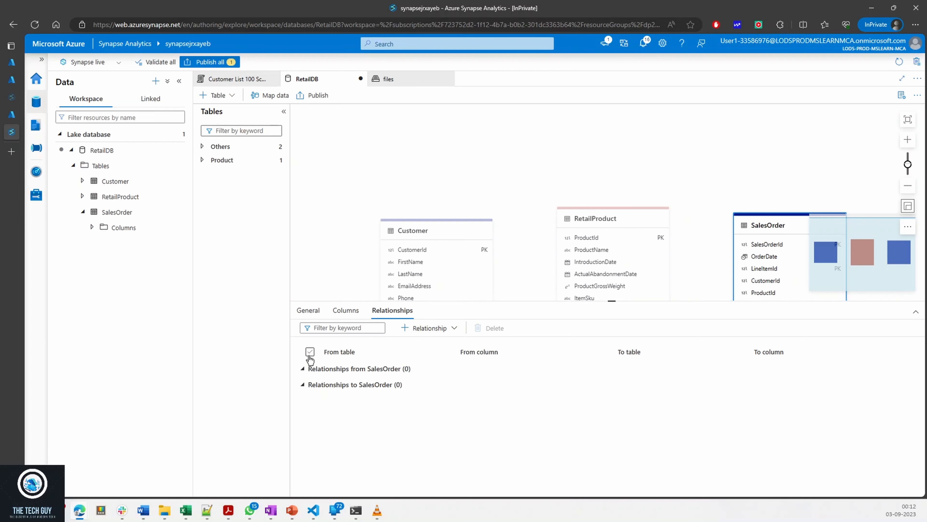
click(420, 328)
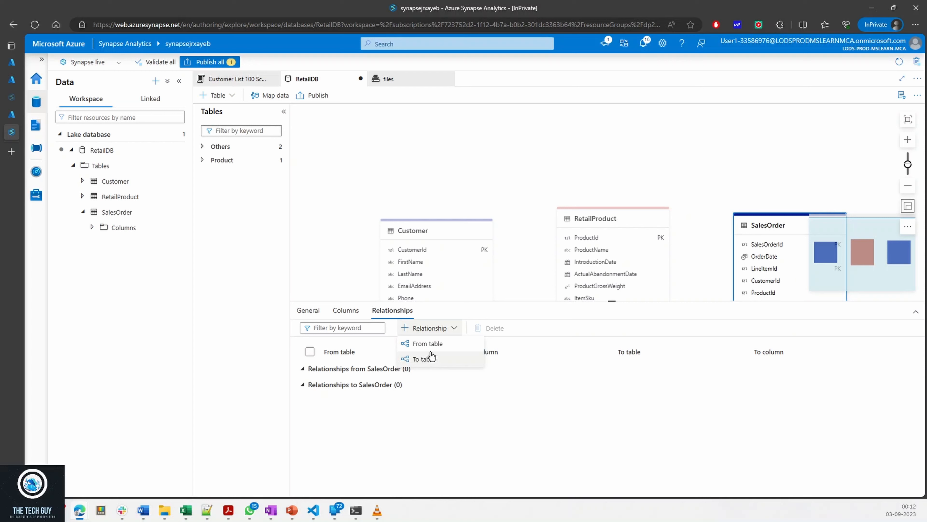
click(422, 359)
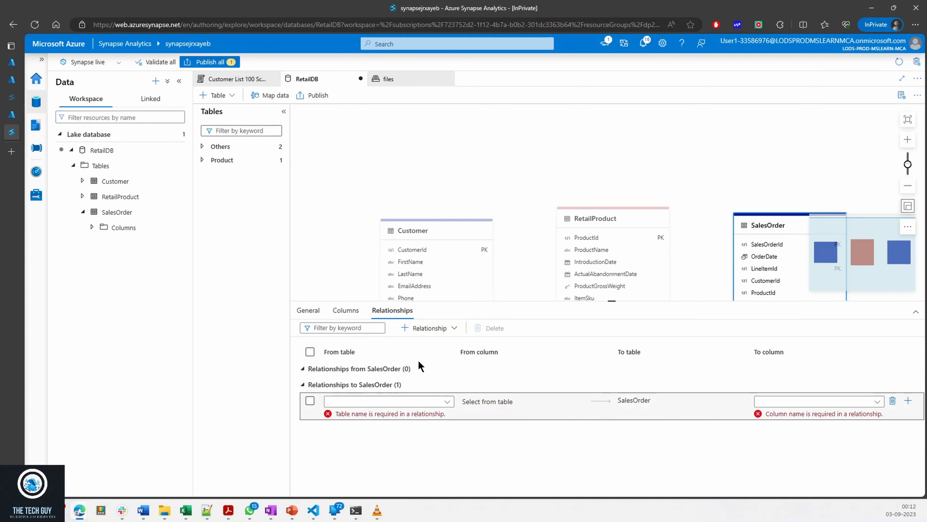
- Define the new relationship from the Customer table's CustomerId column to SalesOrder's CustomerId column
click(428, 404)
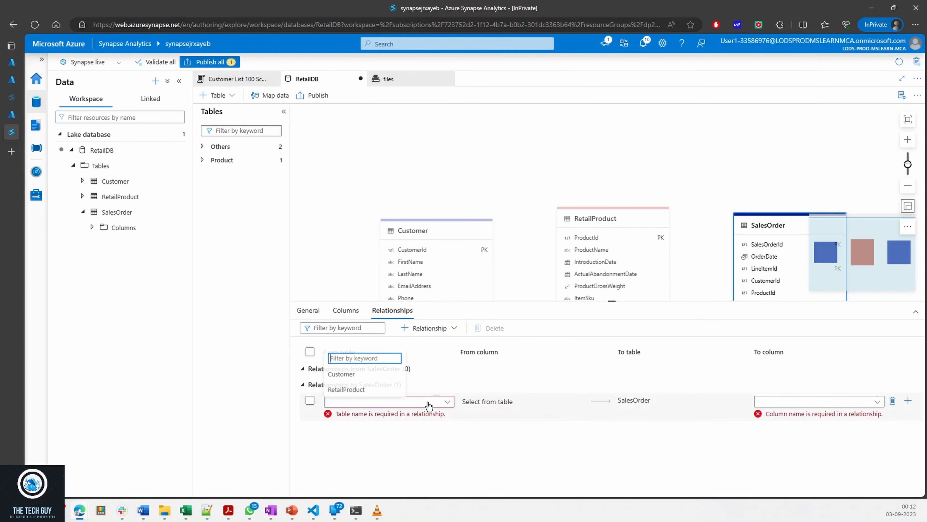
click(351, 373)
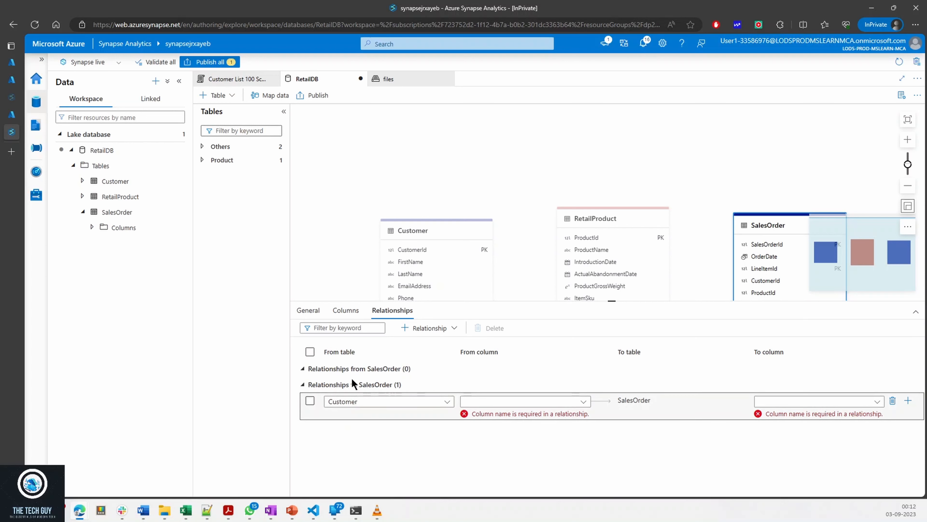
click(510, 406)
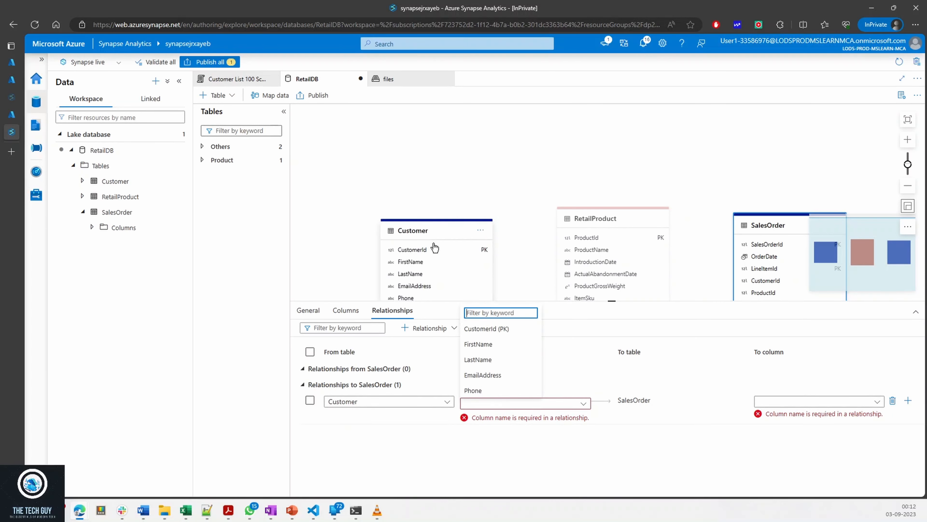
click(489, 329)
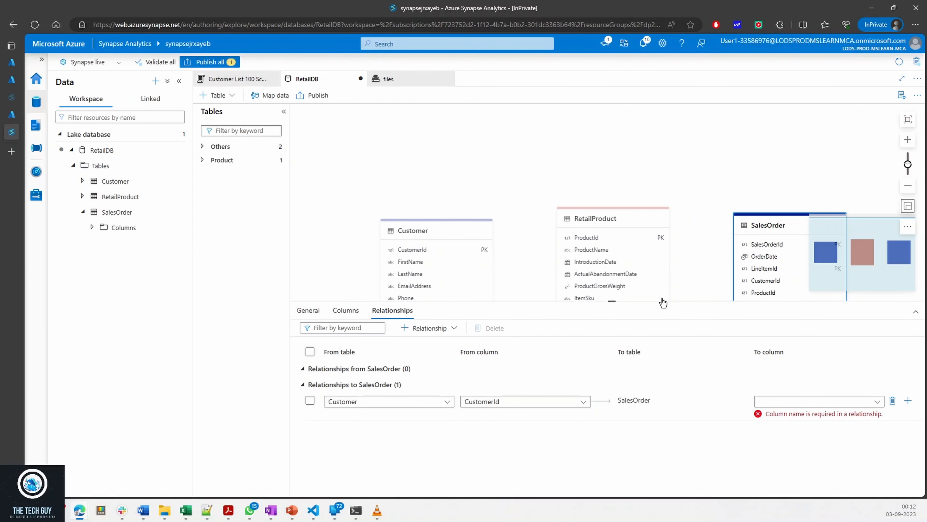
click(805, 403)
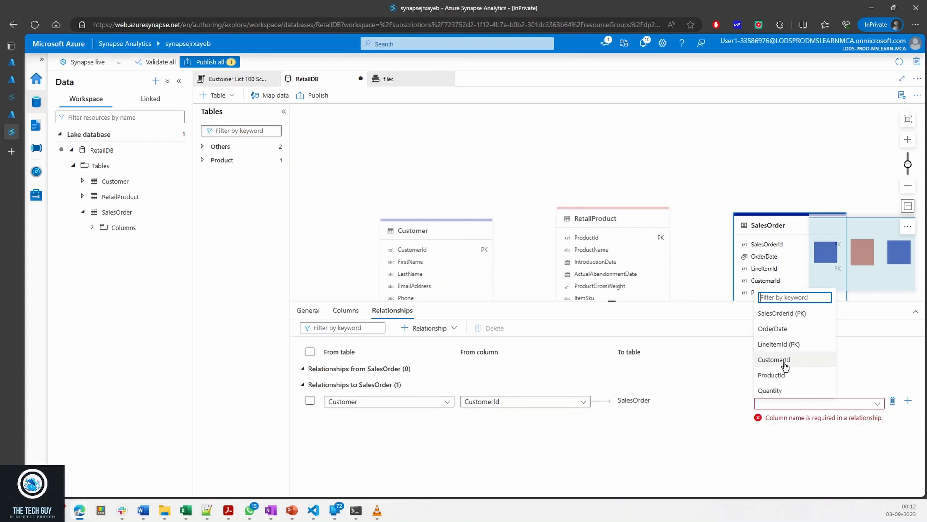
click(774, 359)
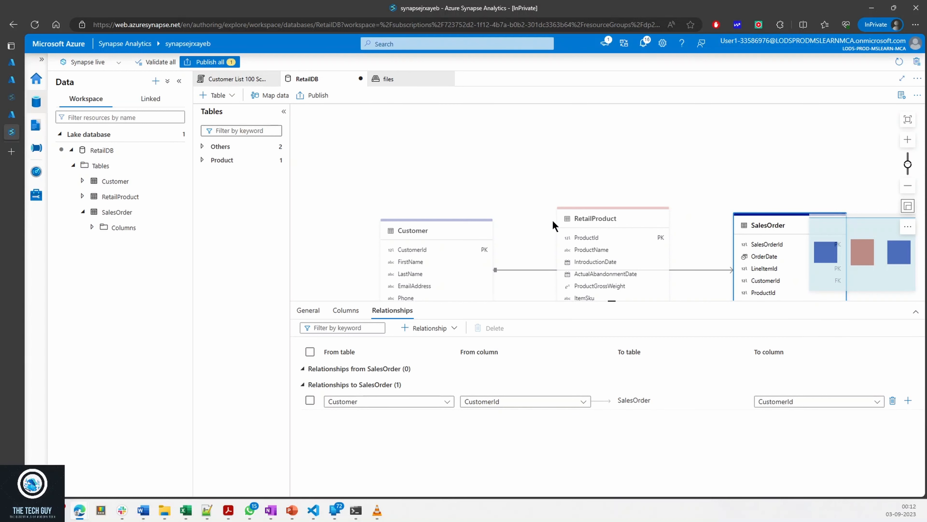
- Move the RetailProduct table above the relationship line between Customer and SalesOrder in the database diagram
drag(617, 221, 606, 144)
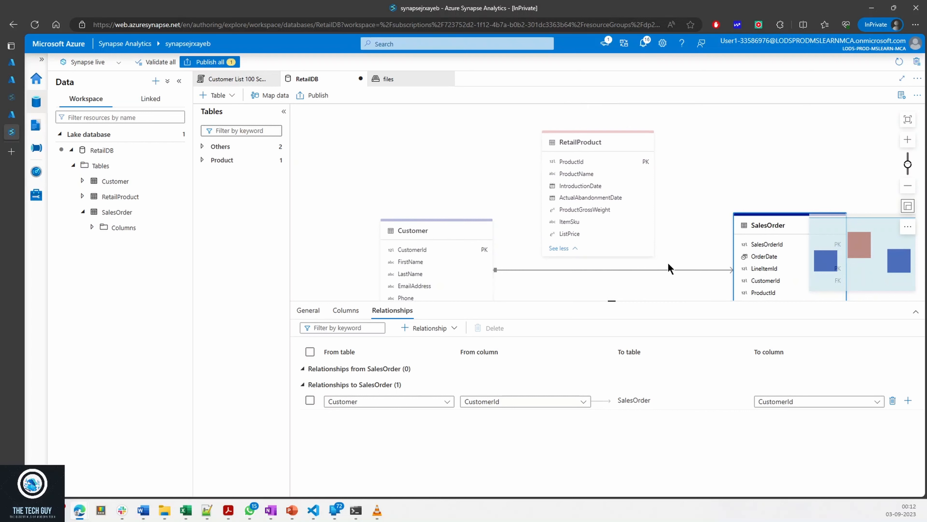
drag(603, 142, 621, 131)
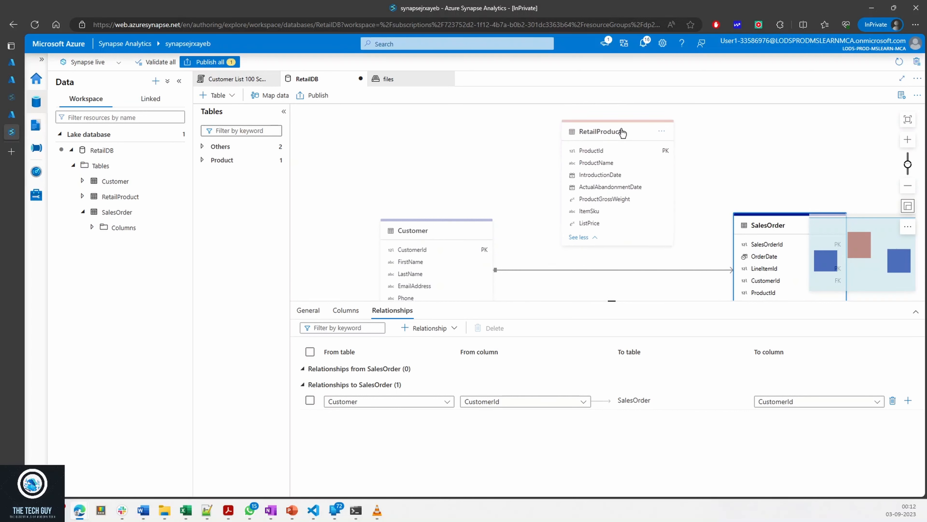
drag(525, 243, 491, 234)
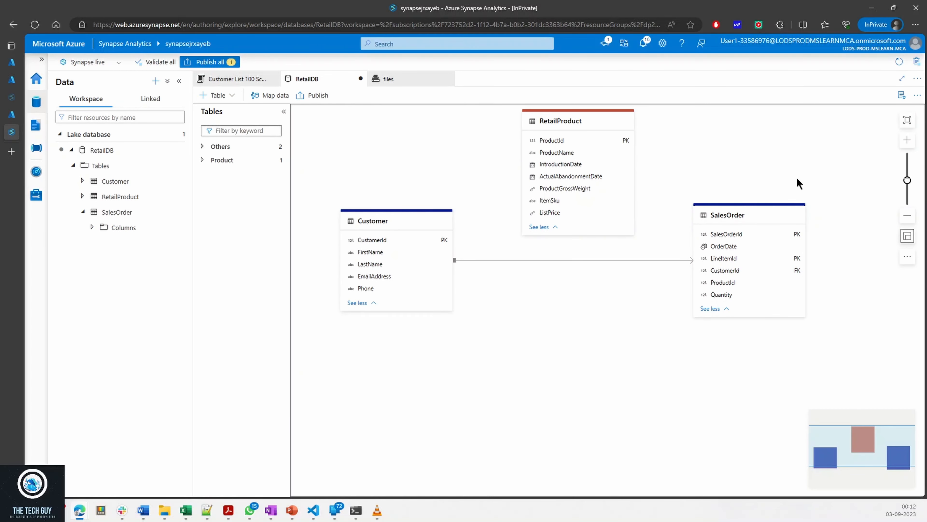
click(900, 96)
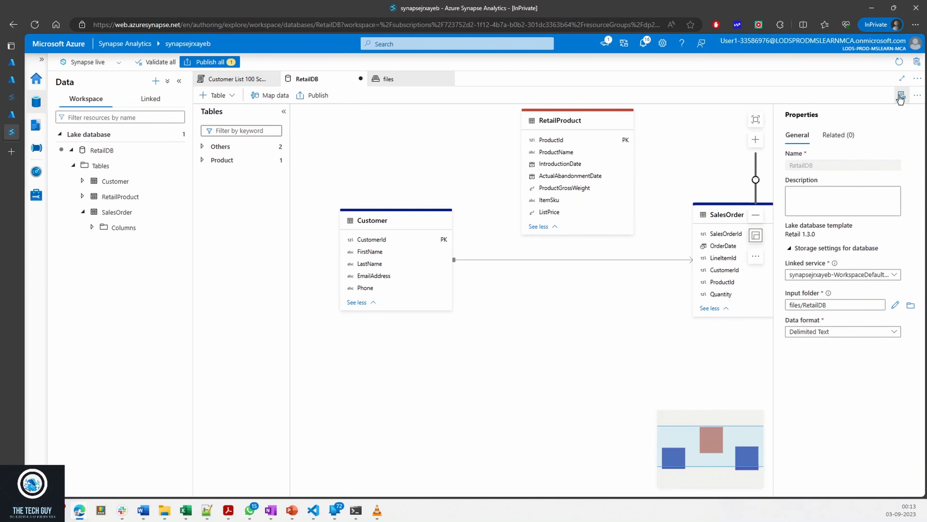
click(901, 97)
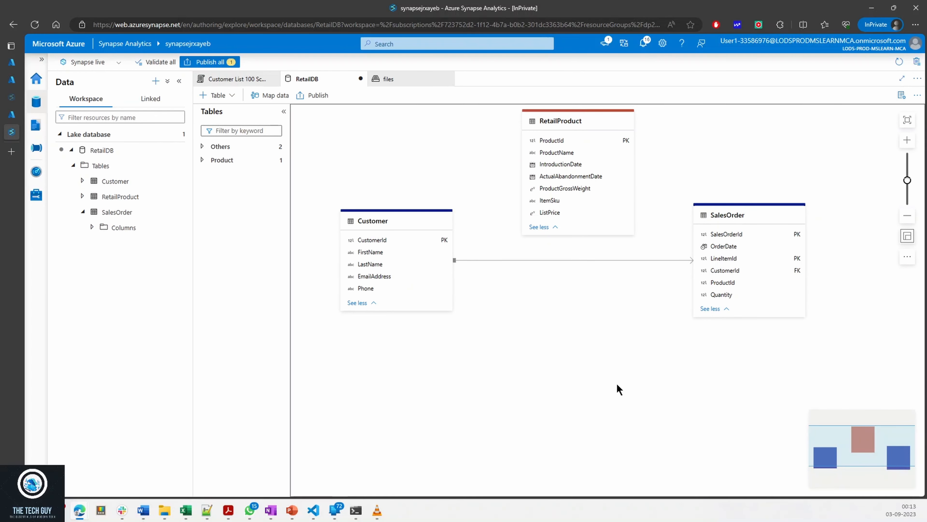
- Select the SalesOrder table in the diagram and add a second relationship that points to it
click(570, 126)
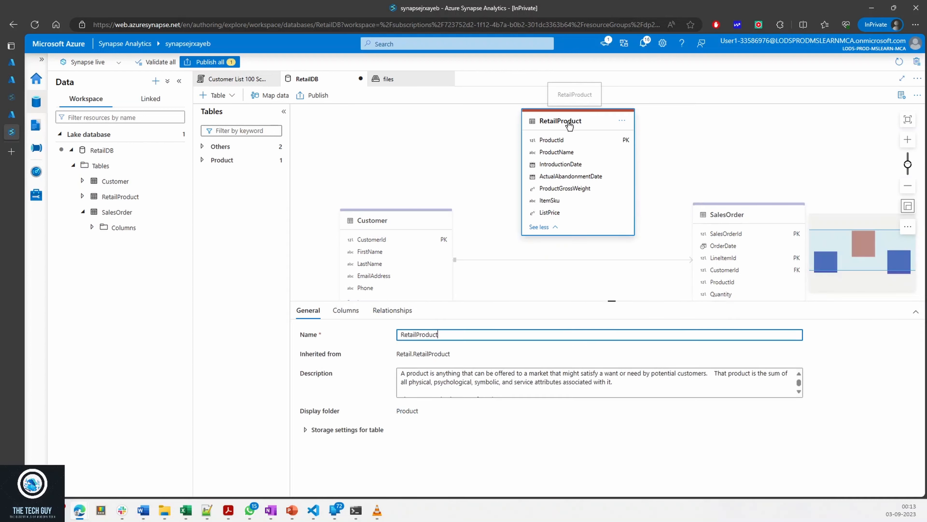
click(728, 215)
click(385, 312)
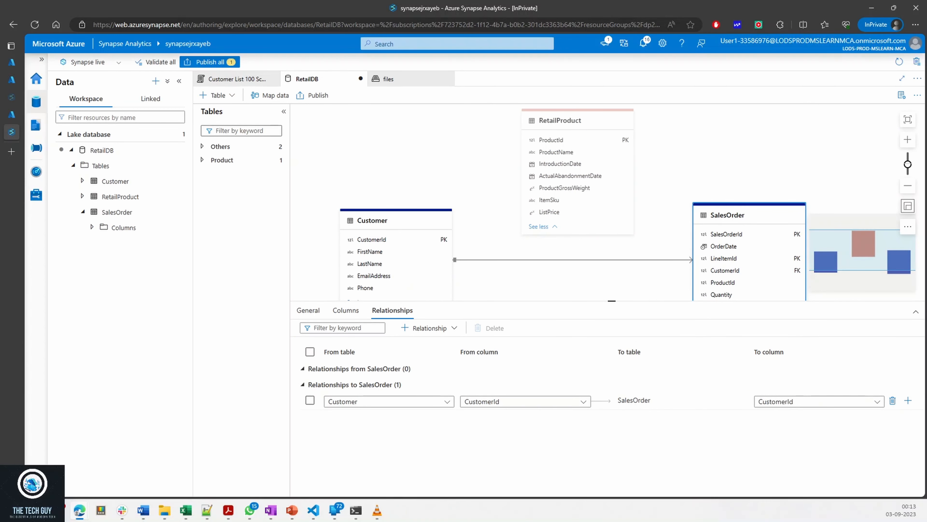
click(438, 328)
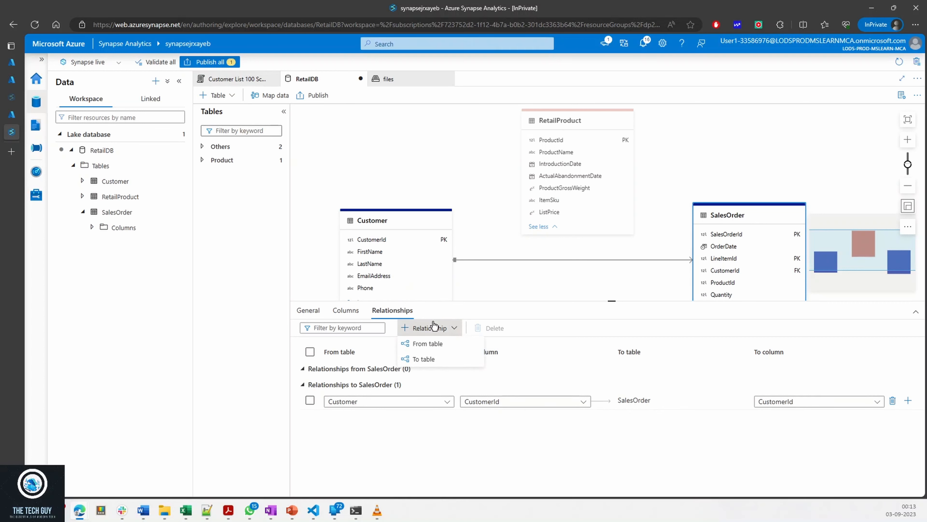
click(424, 358)
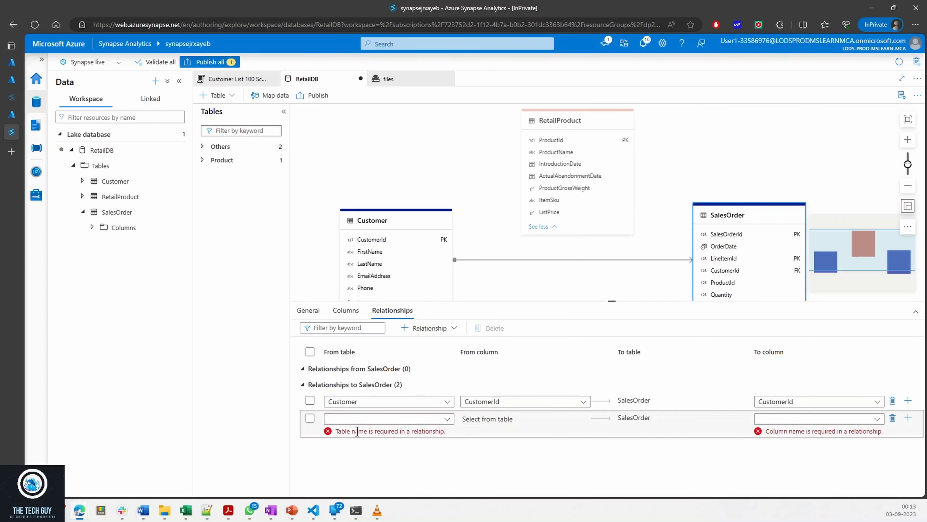
- Link RetailProduct's ProductId column to SalesOrder's ProductId column in the second relationship and publish the RetailDB database
click(363, 419)
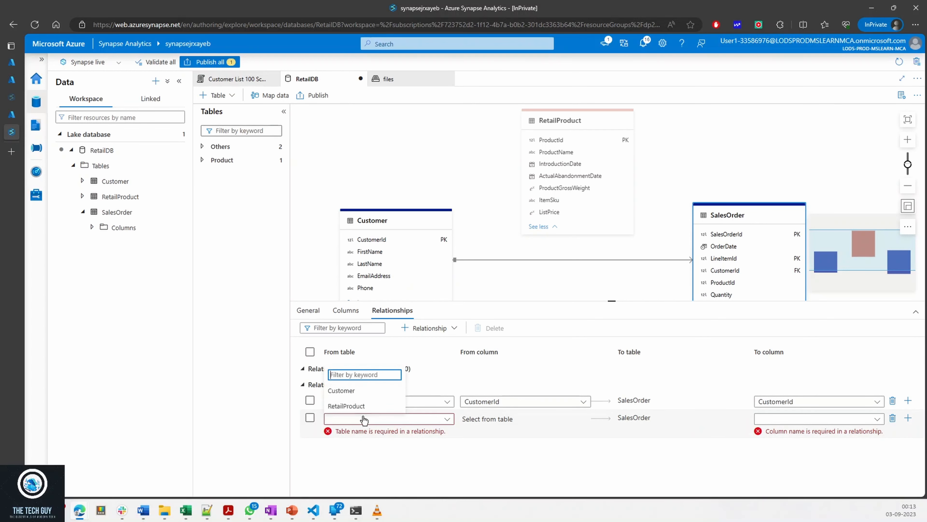
click(346, 406)
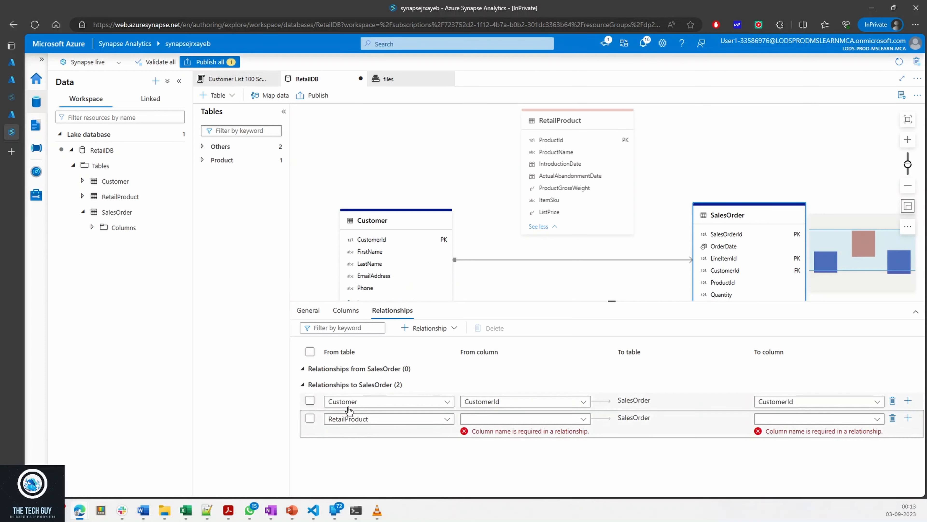
click(487, 421)
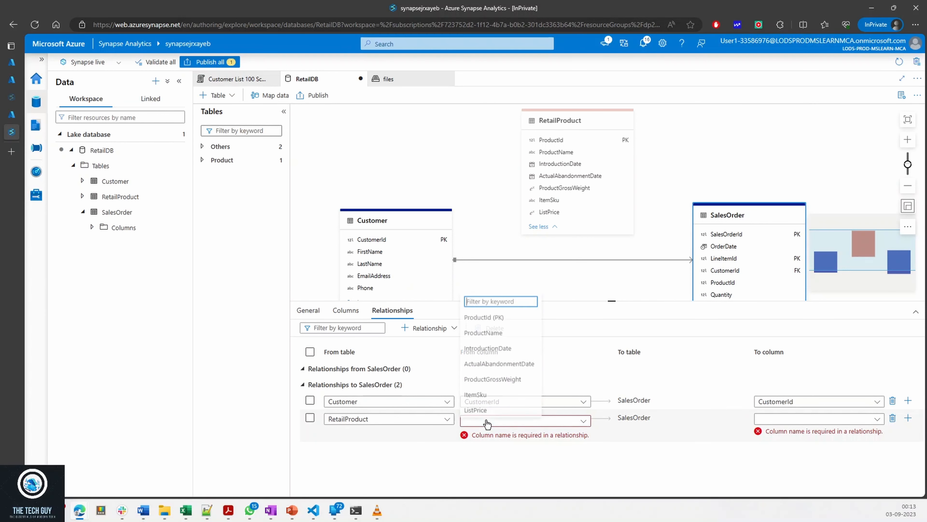
click(486, 315)
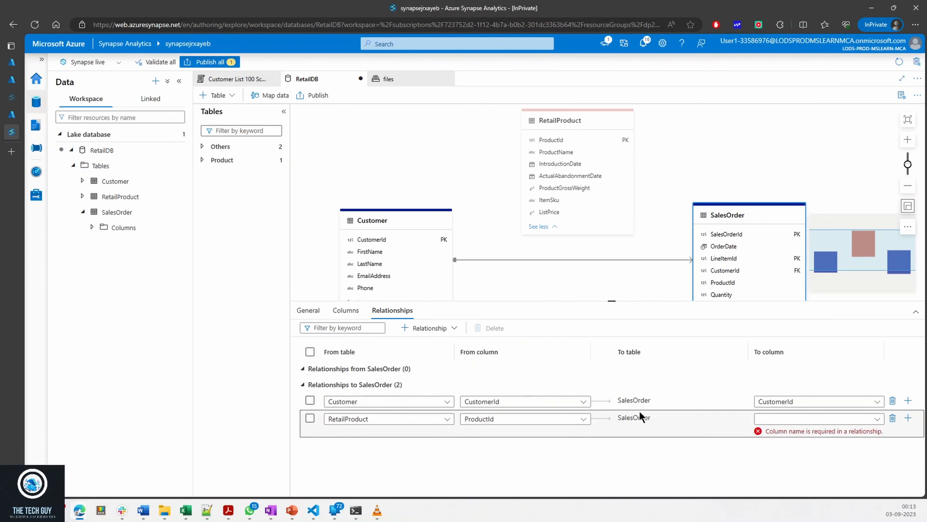
click(773, 424)
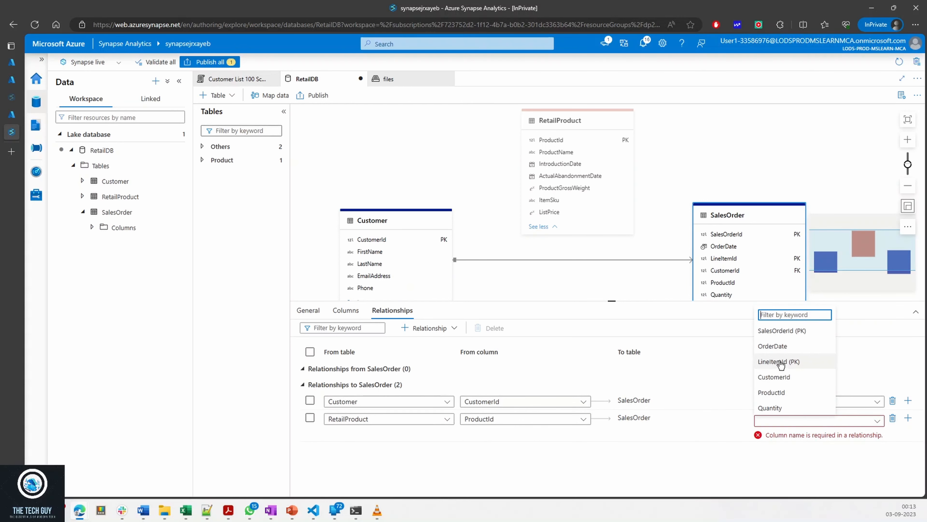
click(773, 392)
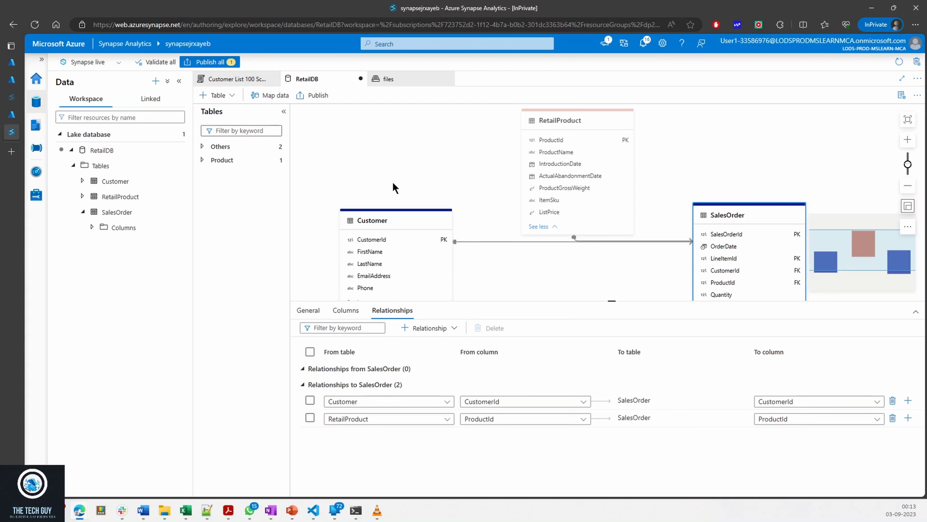
click(316, 96)
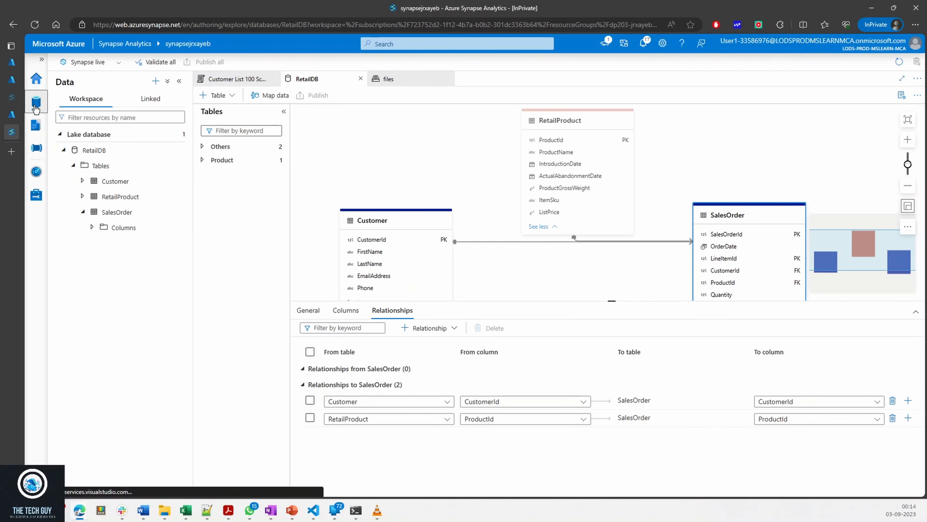
- Create a SQL script selecting SalesOrderID, EmailAddress, ProductName and Quantity from SalesOrder, joined with Customer on CustomerId and Product on ProductId
click(35, 133)
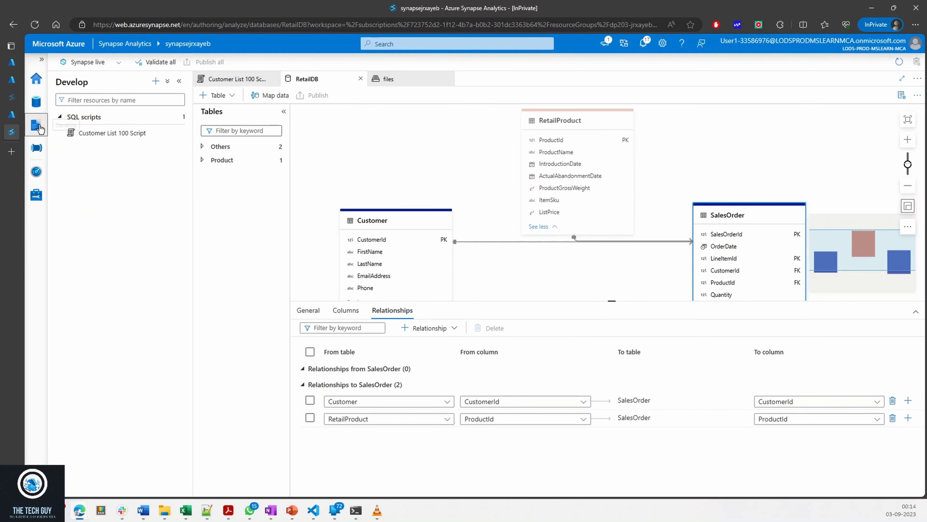
click(154, 80)
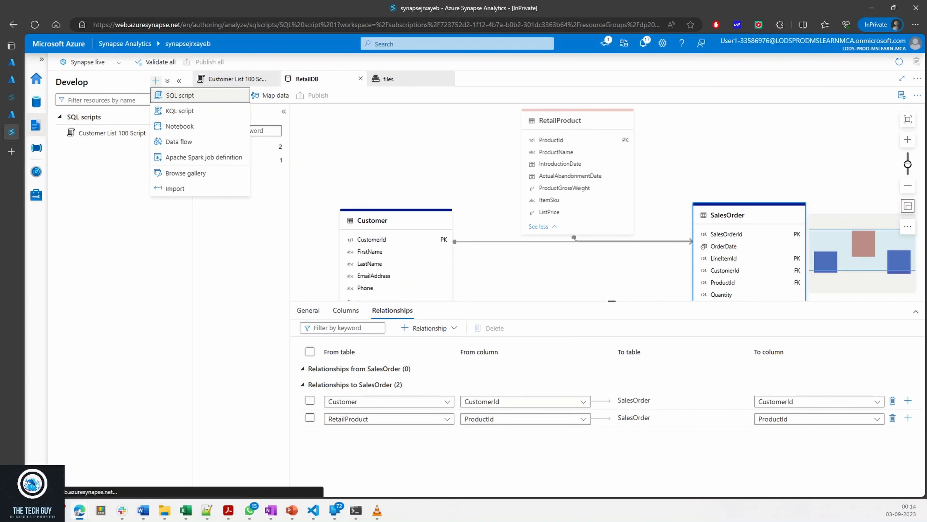
click(174, 95)
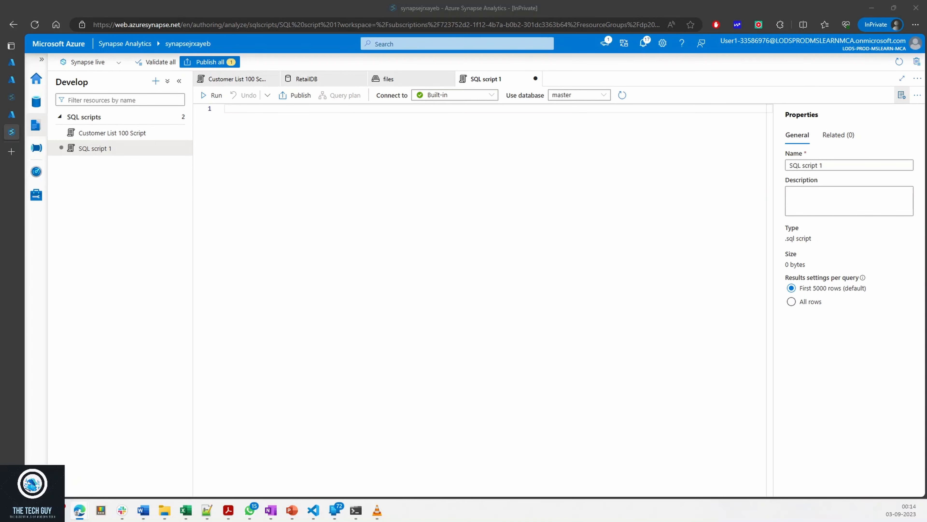
click(436, 158)
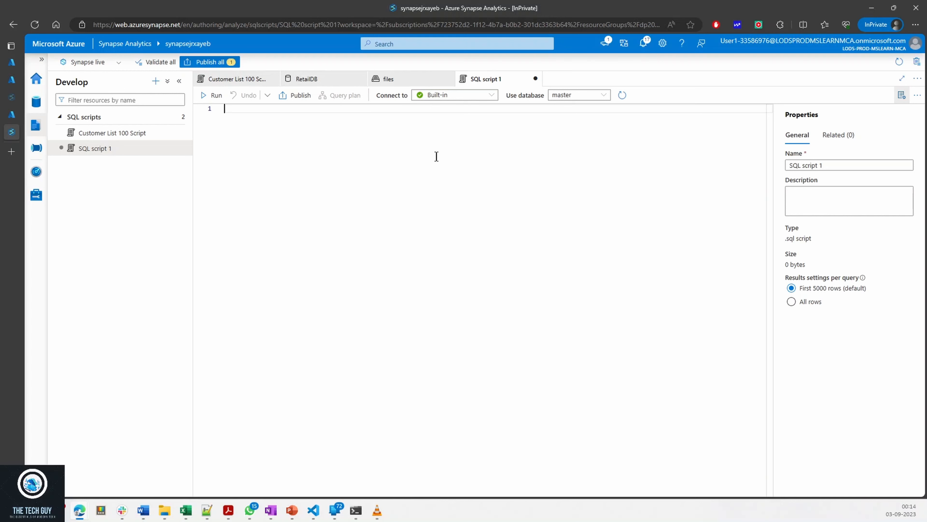
text(SELECT o.SalesOrderID, c.EmailAddress, p.ProductName, o.Quantity FROM SalesOrder AS o JOIN Customer AS c ON o.CustomerId = c.CustomerId JOIN Product AS p ON o.ProductId = p.ProductId)
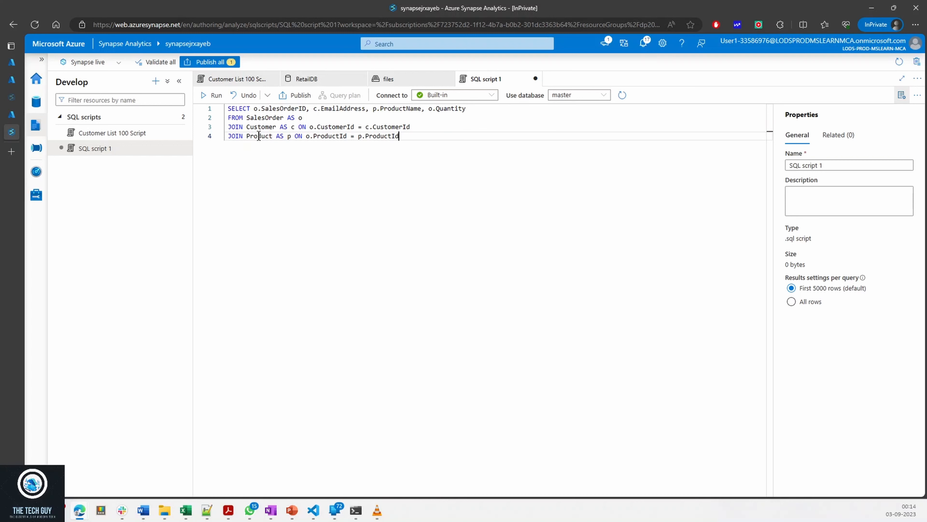
double_click(291, 109)
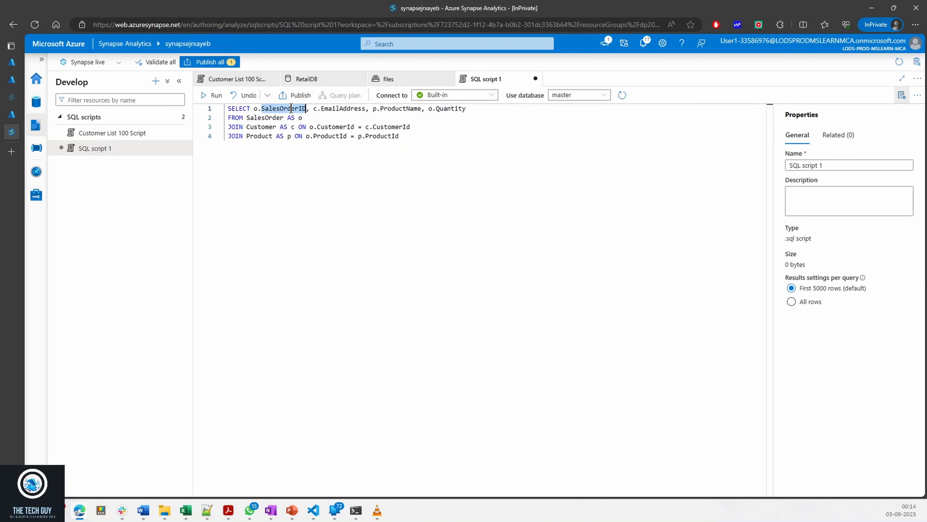
- Change the last join's table to RetailProduct after checking its name in the RetailDB design, and run the query against the RetailDB database
click(311, 83)
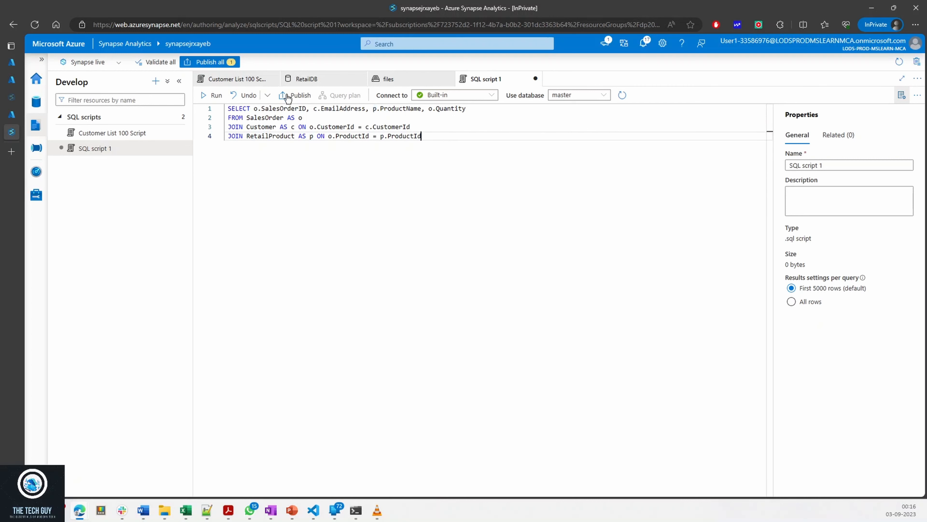
click(214, 96)
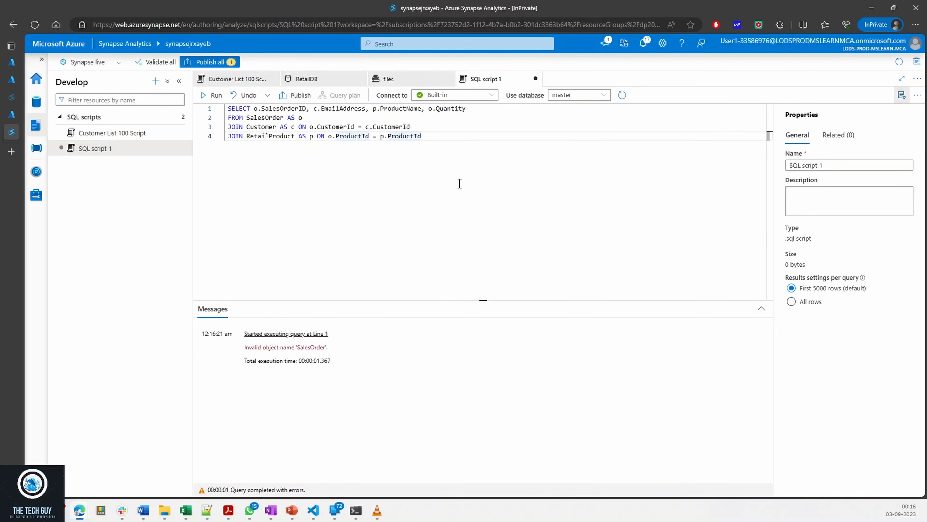
click(572, 94)
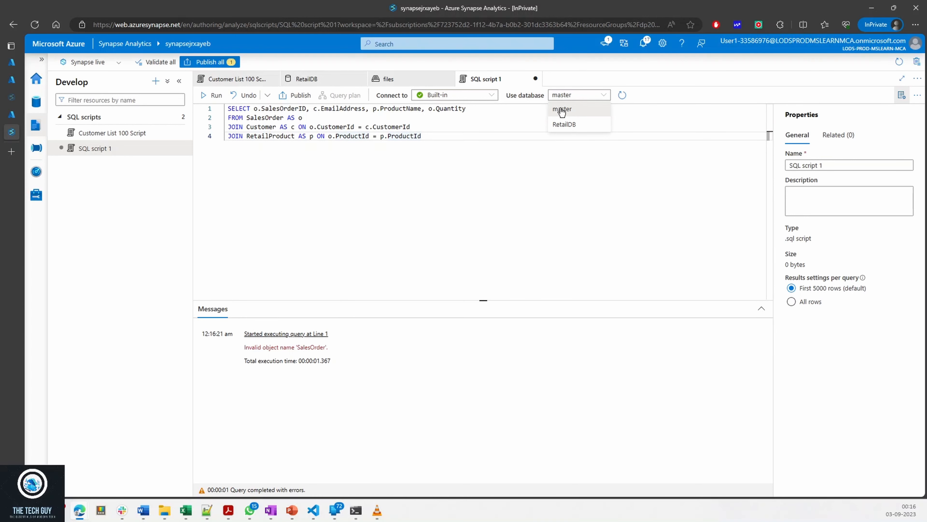
click(566, 124)
click(216, 96)
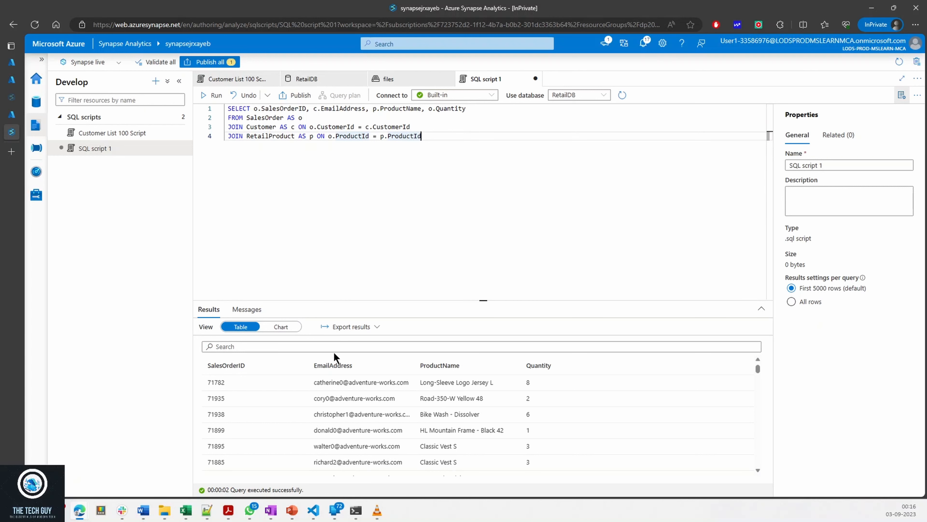
- Display the query results as a chart with ProductName as the category column, and open the choice of legend series columns
click(273, 327)
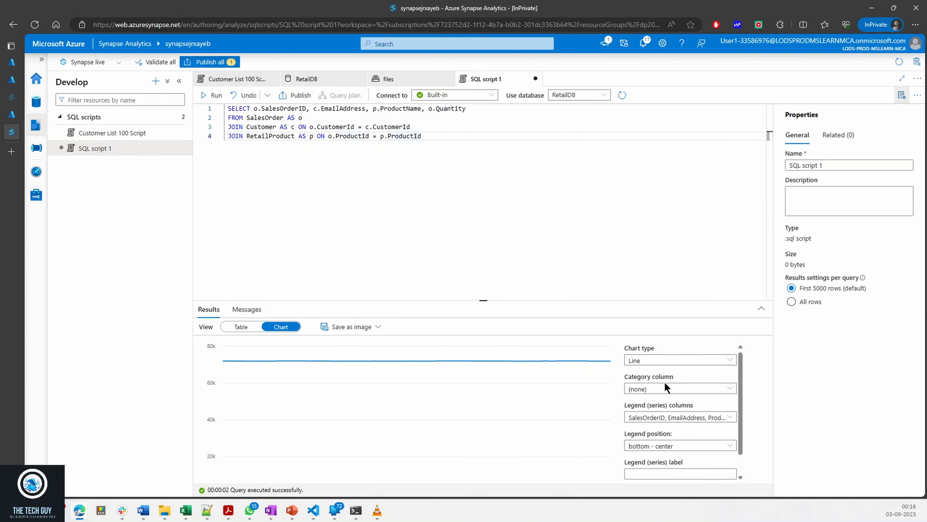
click(661, 389)
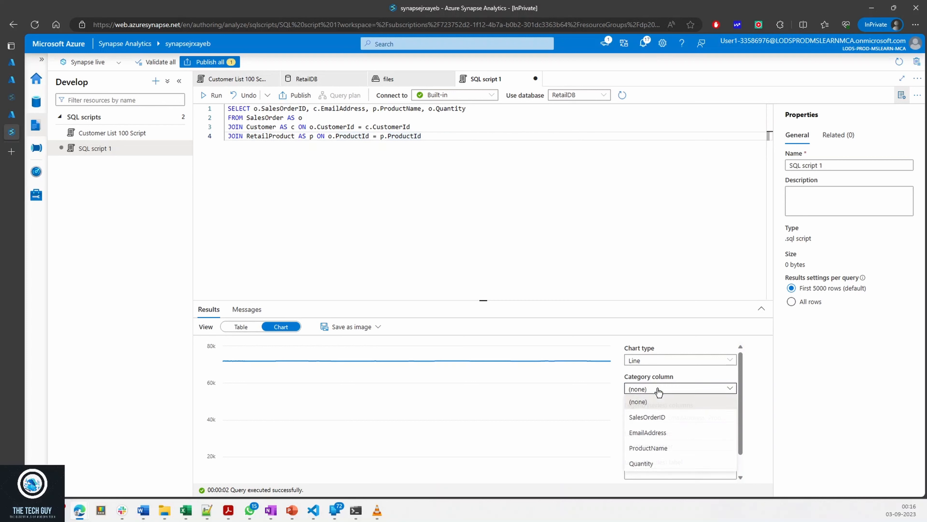
click(663, 419)
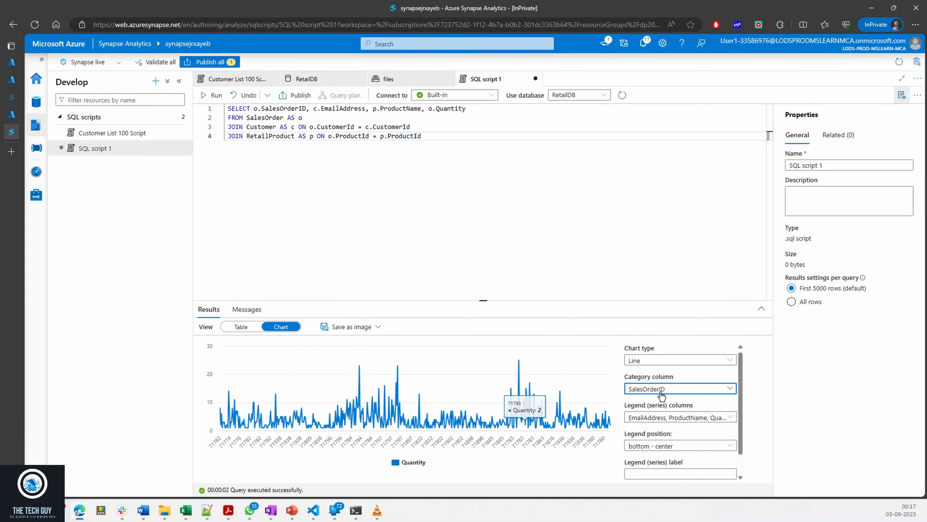
click(717, 388)
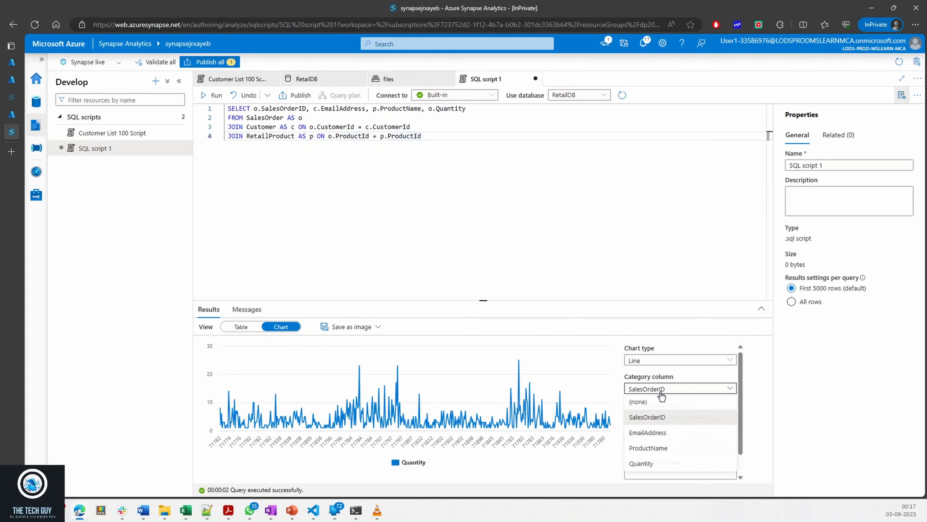
click(646, 448)
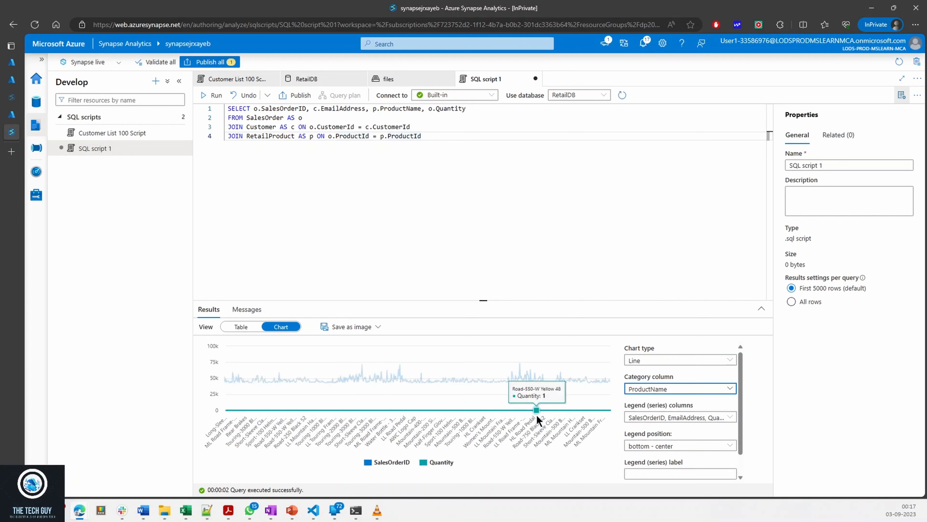
click(654, 417)
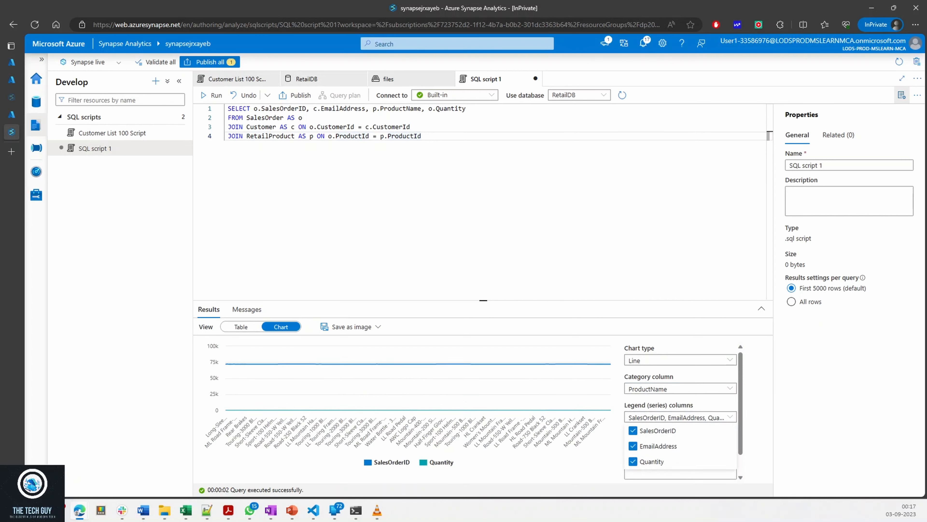